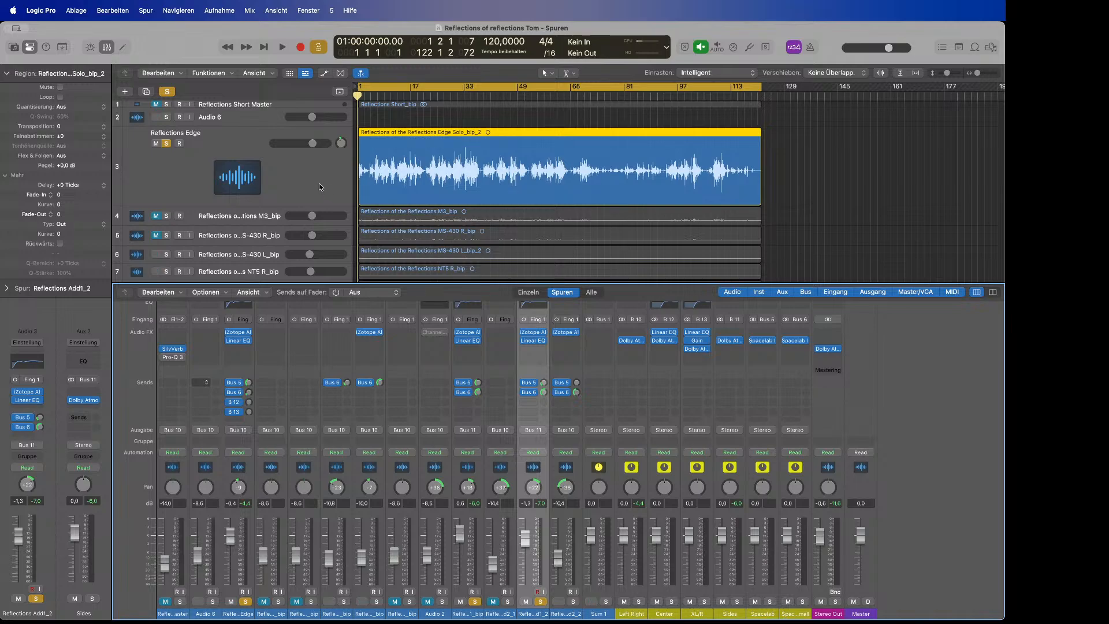
Examine the Reflections Edge track and the Reflections Add1_1_bip and Add1_2 tracks with their regions in the arrangement
{"action": "left_click", "coordinate": [318, 182]}
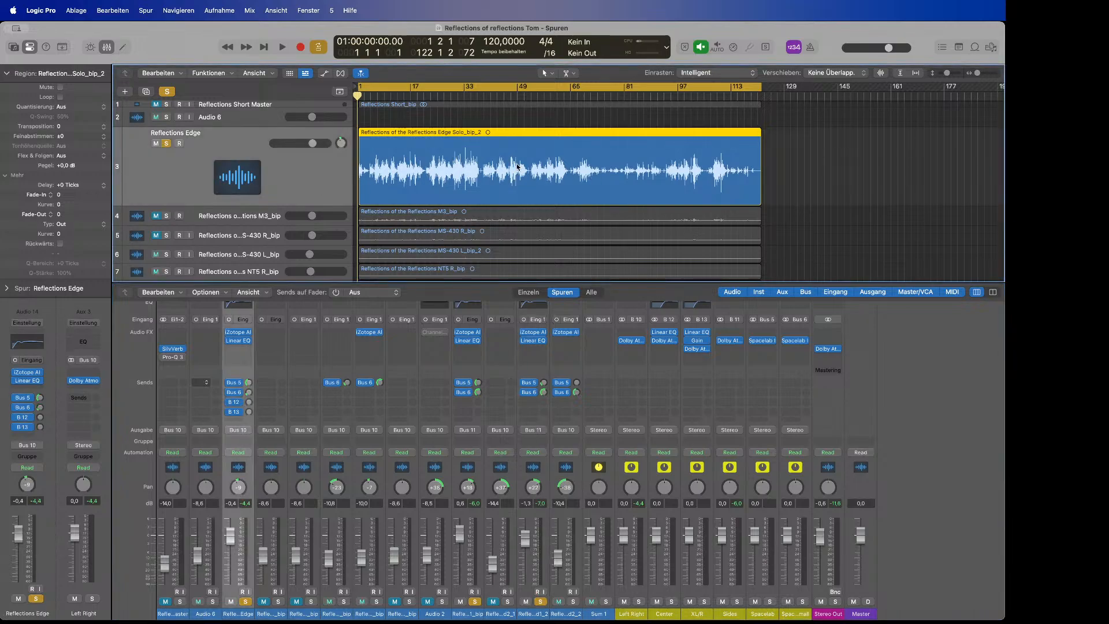
{"action": "scroll", "coordinate": [583, 169], "scroll_direction": "down", "scroll_amount": 5}
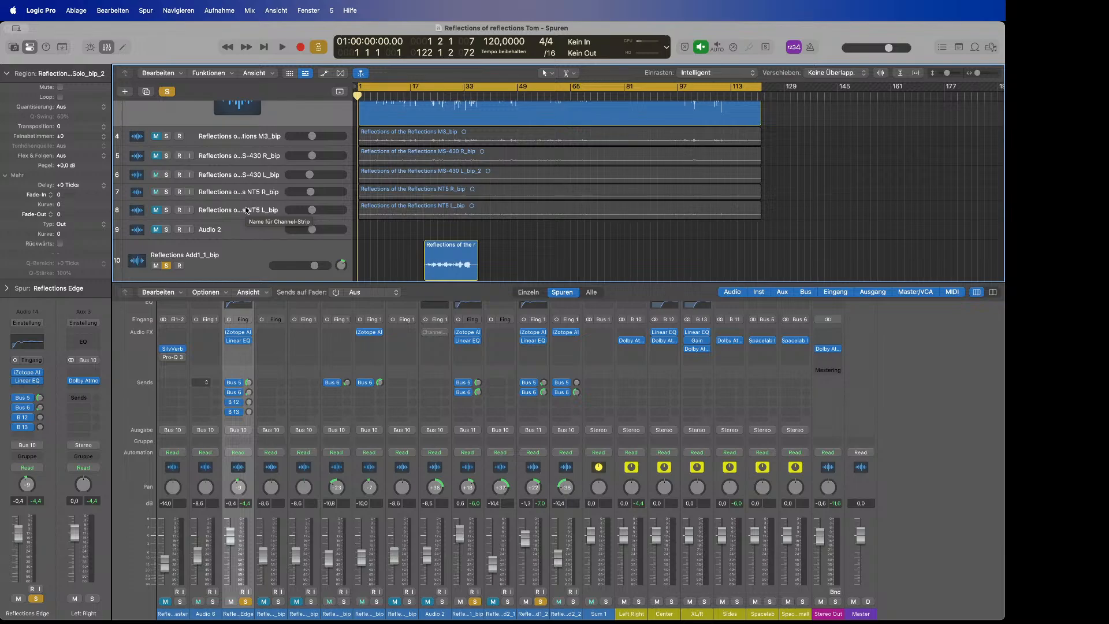
{"action": "scroll", "coordinate": [247, 211], "scroll_direction": "up", "scroll_amount": 4}
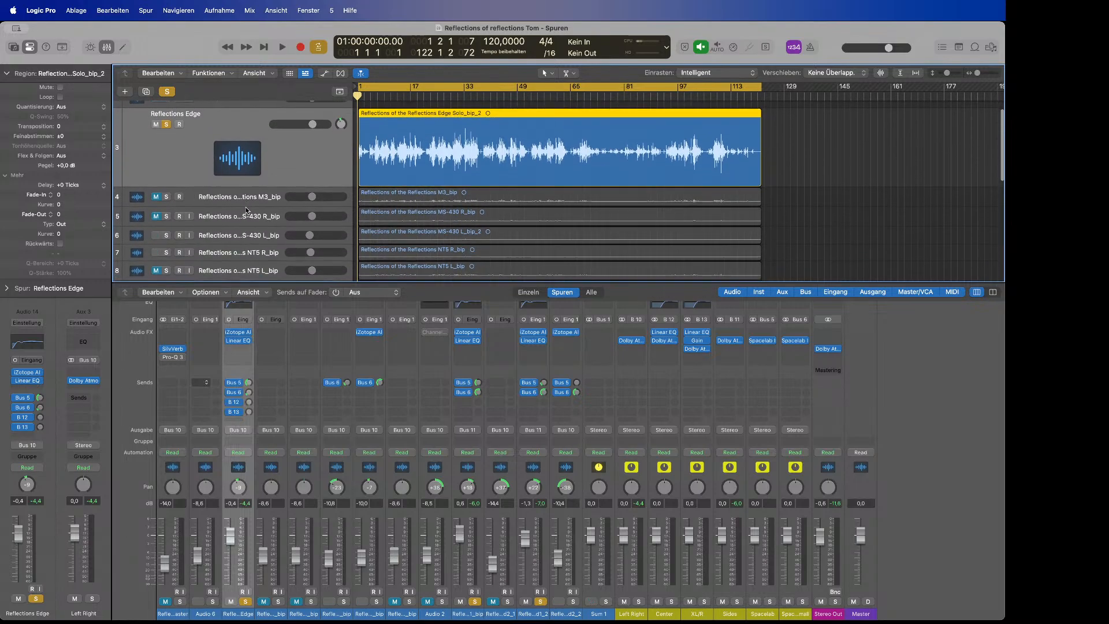
{"action": "scroll", "coordinate": [247, 210], "scroll_direction": "down", "scroll_amount": 1}
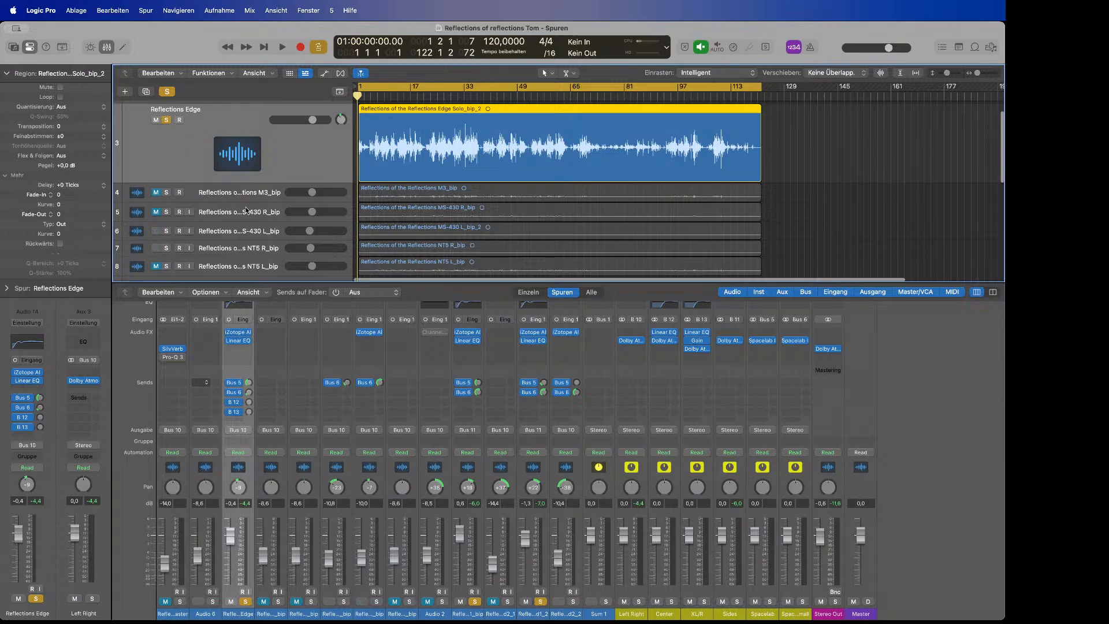
{"action": "scroll", "coordinate": [247, 211], "scroll_direction": "down", "scroll_amount": 5}
{"action": "scroll", "coordinate": [245, 207], "scroll_direction": "down", "scroll_amount": 5}
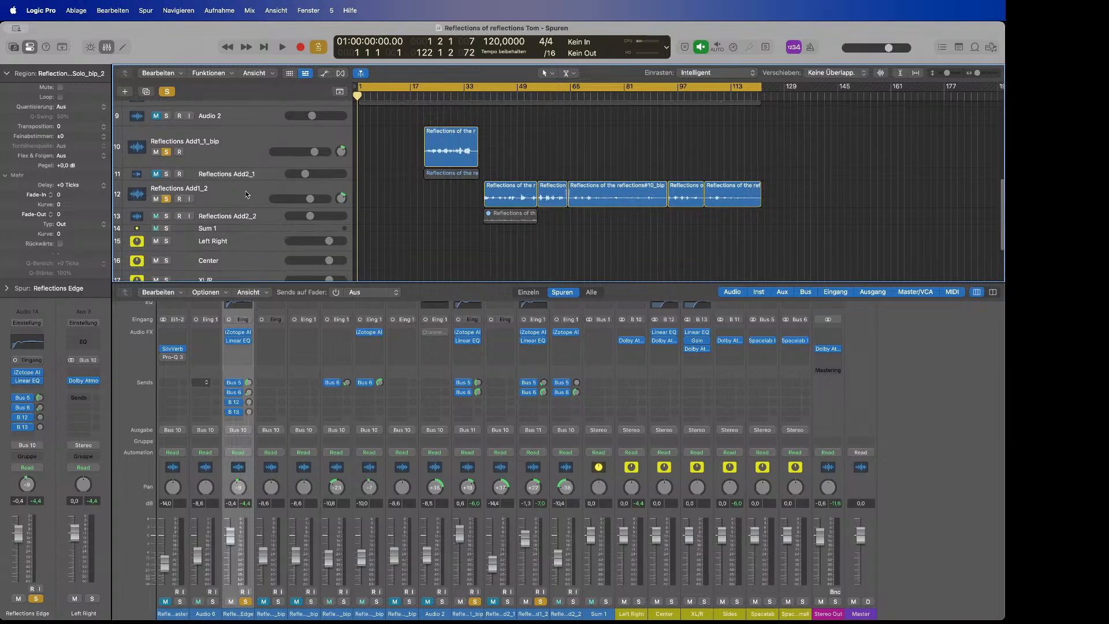
{"action": "left_click", "coordinate": [247, 135]}
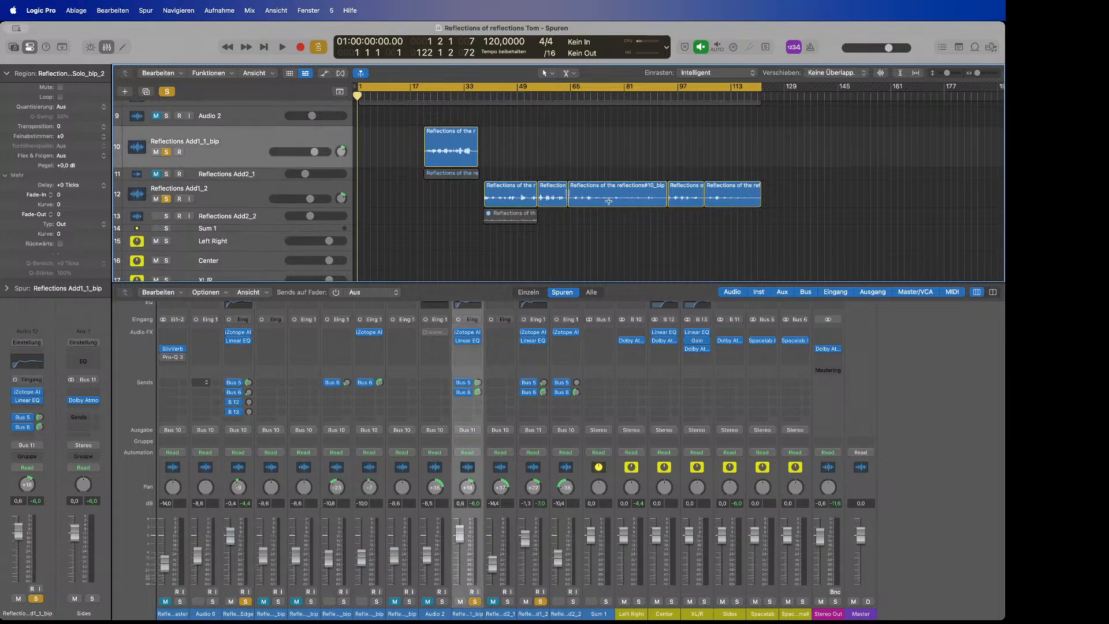
{"action": "key", "text": "z"}
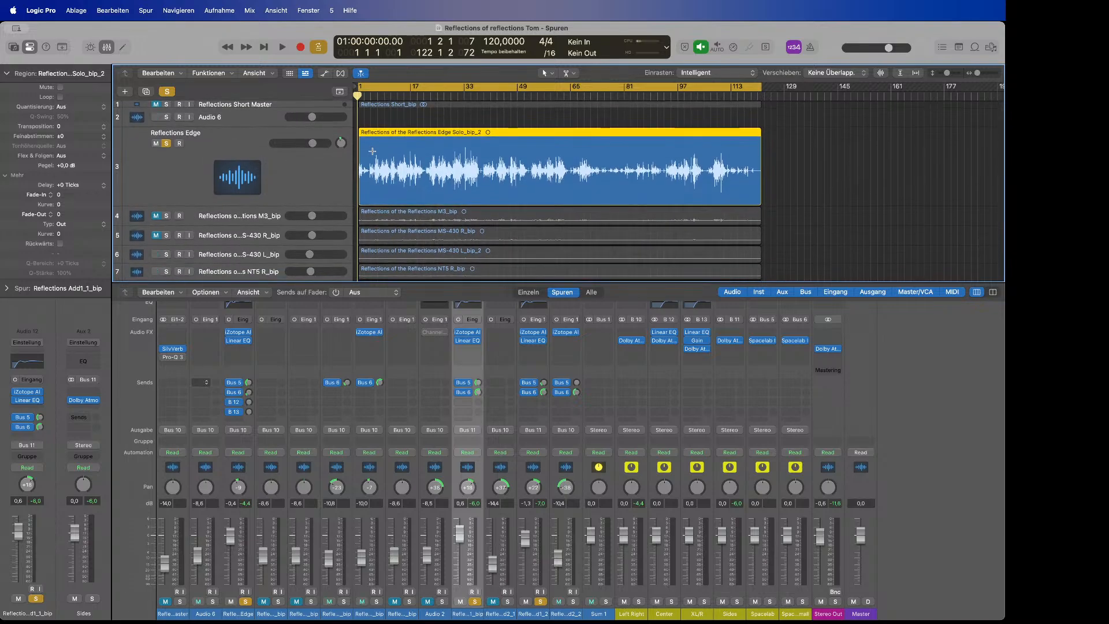
Play the project from the start and look through the soloed Reflections tracks while listening
{"action": "key", "text": "space"}
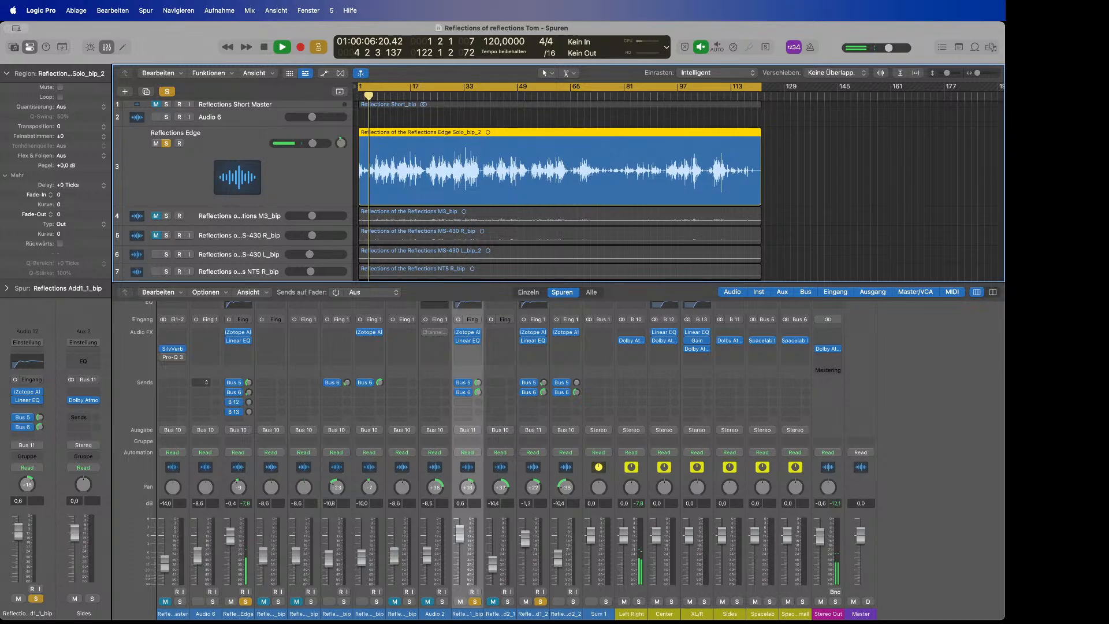
{"action": "key", "text": "super+Tab"}
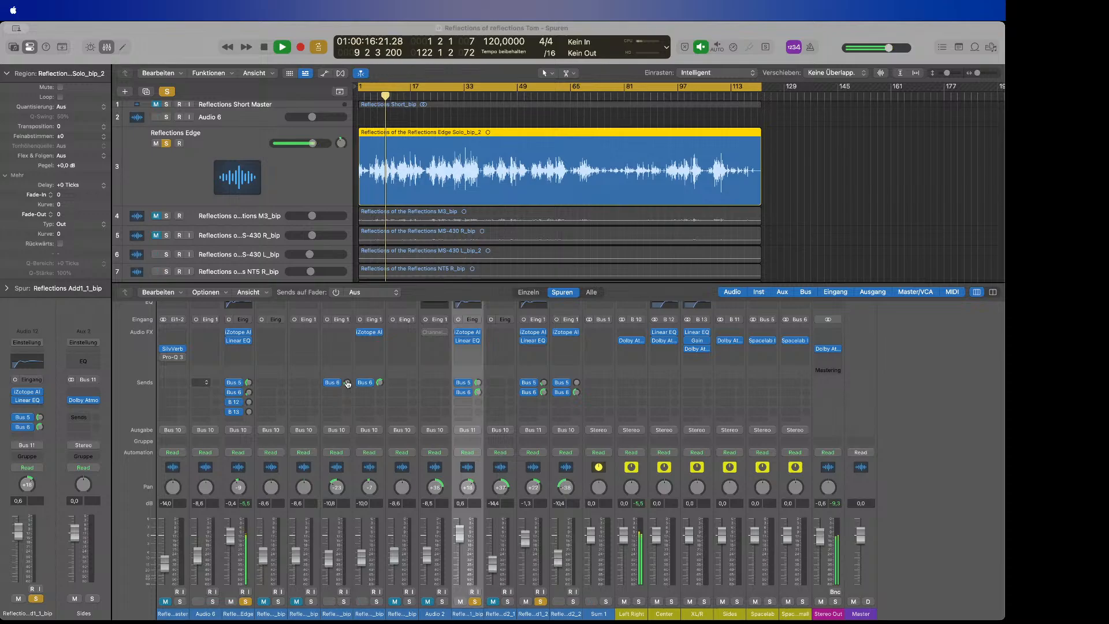
{"action": "left_click", "coordinate": [947, 333]}
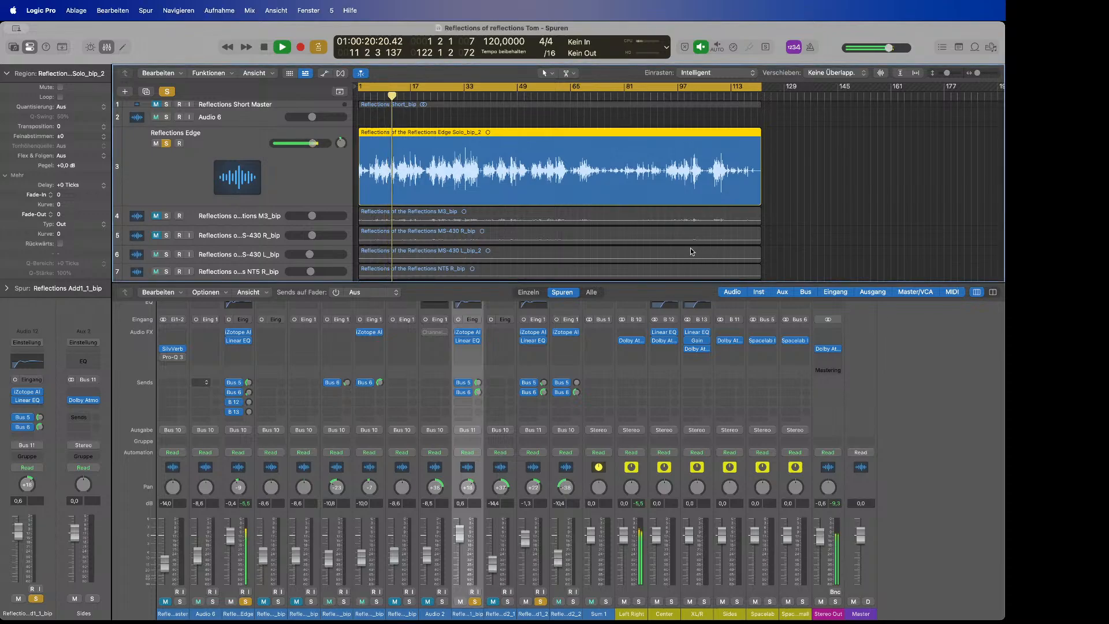
{"action": "scroll", "coordinate": [621, 202], "scroll_direction": "down", "scroll_amount": 5}
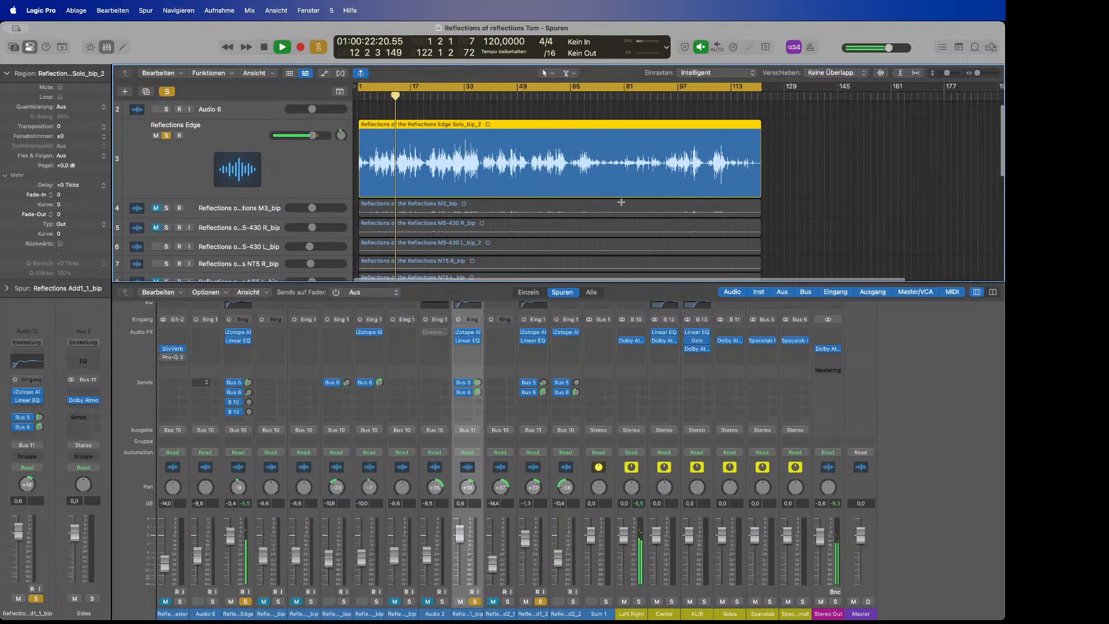
{"action": "scroll", "coordinate": [622, 202], "scroll_direction": "up", "scroll_amount": 4}
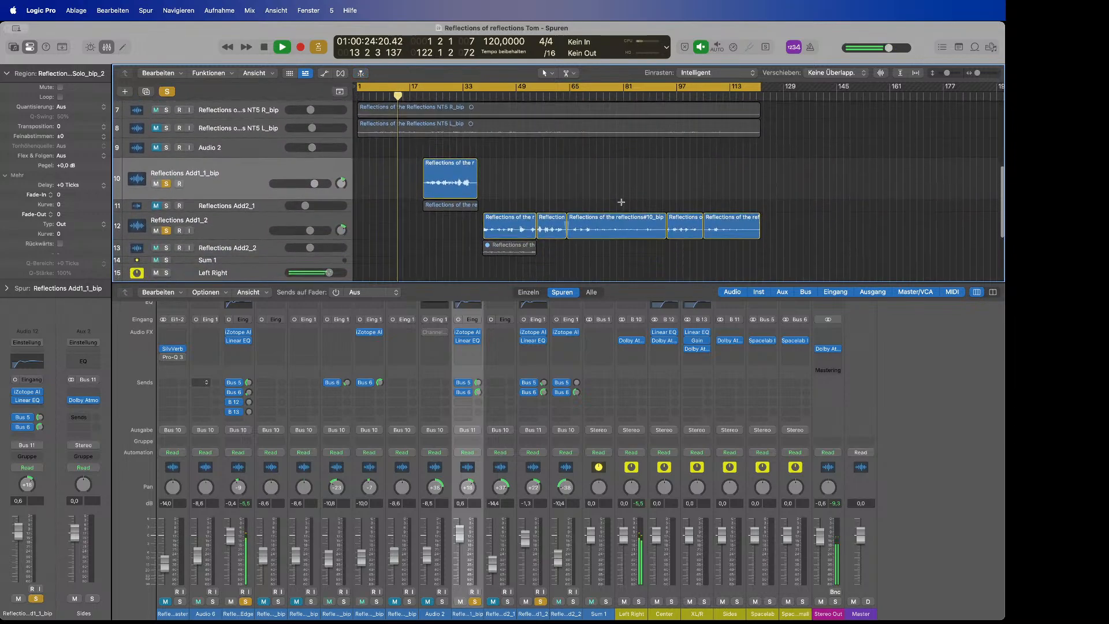
{"action": "scroll", "coordinate": [621, 202], "scroll_direction": "up", "scroll_amount": 2}
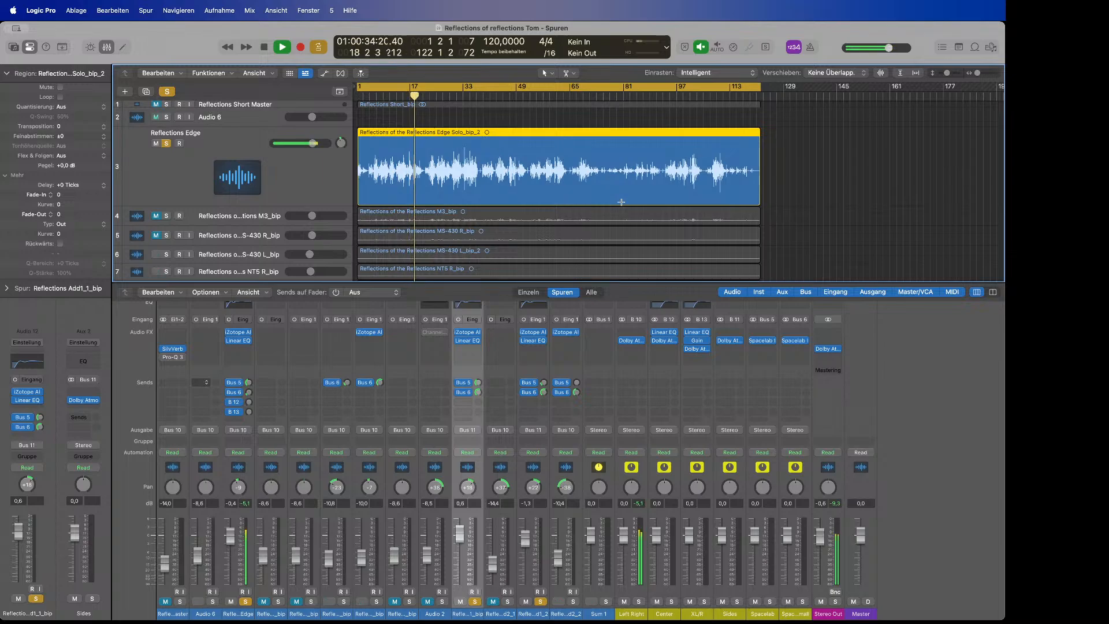
{"action": "scroll", "coordinate": [621, 201], "scroll_direction": "down", "scroll_amount": 5}
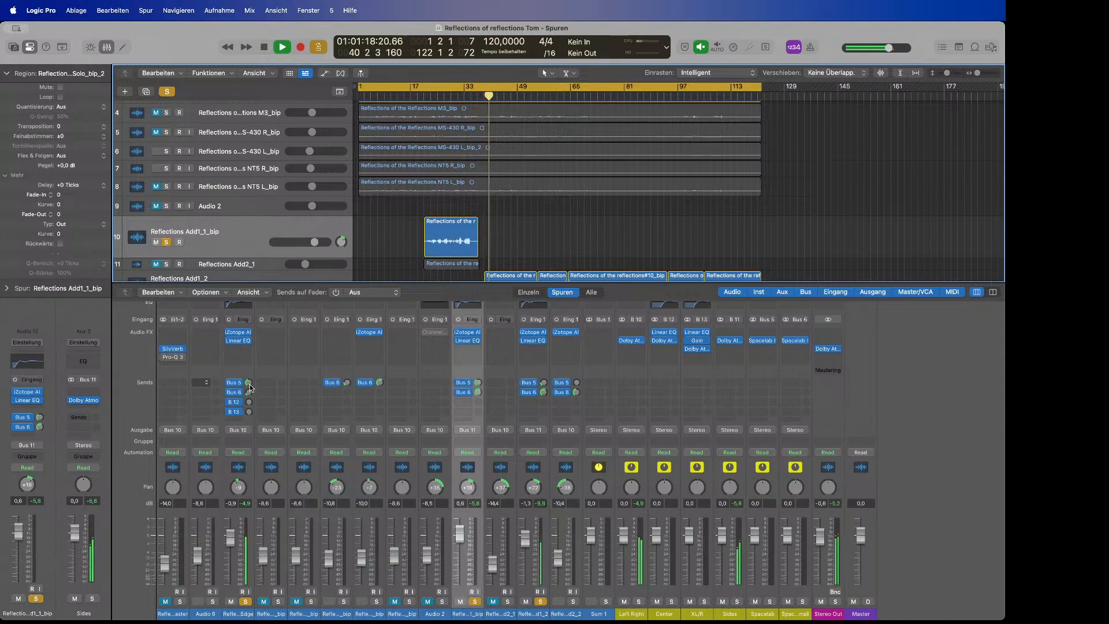
Adjust the Reflections Edge channel's Bus 5 send and set the Spacelab Wide reverb time to 4.80 s through Dolby Atmos Composer
{"action": "left_click_drag", "start_coordinate": [249, 383], "coordinate": [250, 380]}
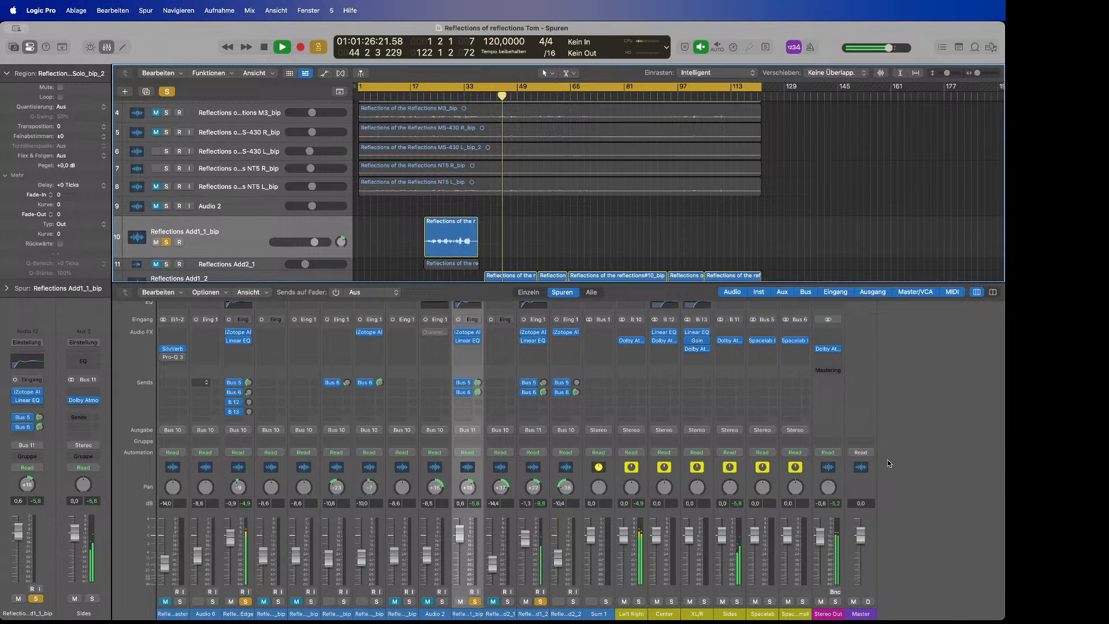
{"action": "left_click", "coordinate": [827, 349]}
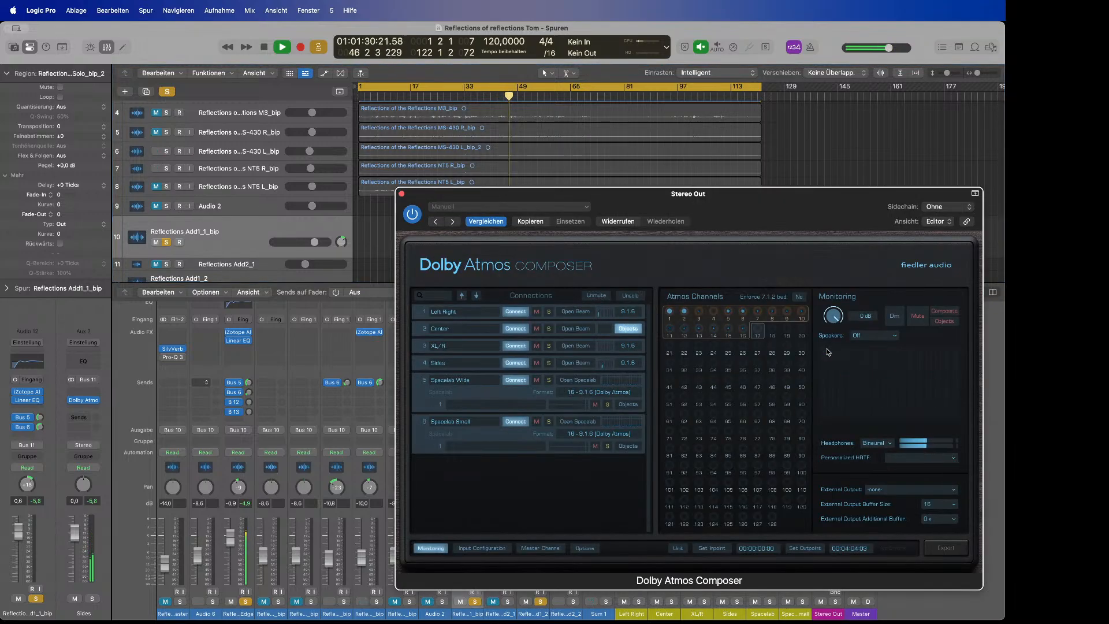
{"action": "left_click", "coordinate": [576, 381]}
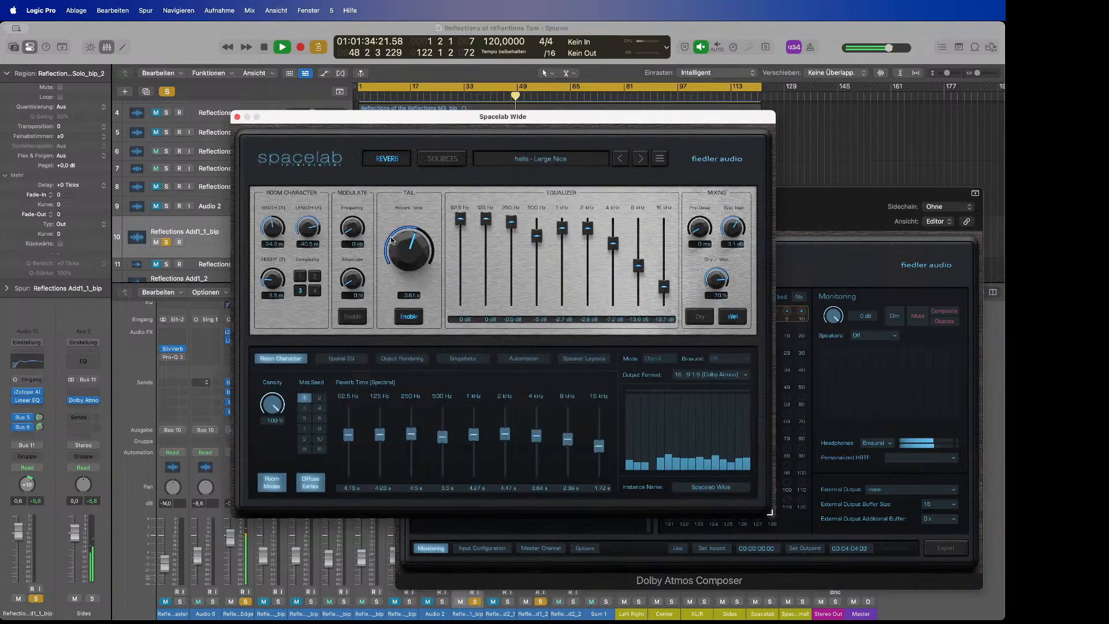
{"action": "left_click_drag", "start_coordinate": [391, 240], "coordinate": [413, 244]}
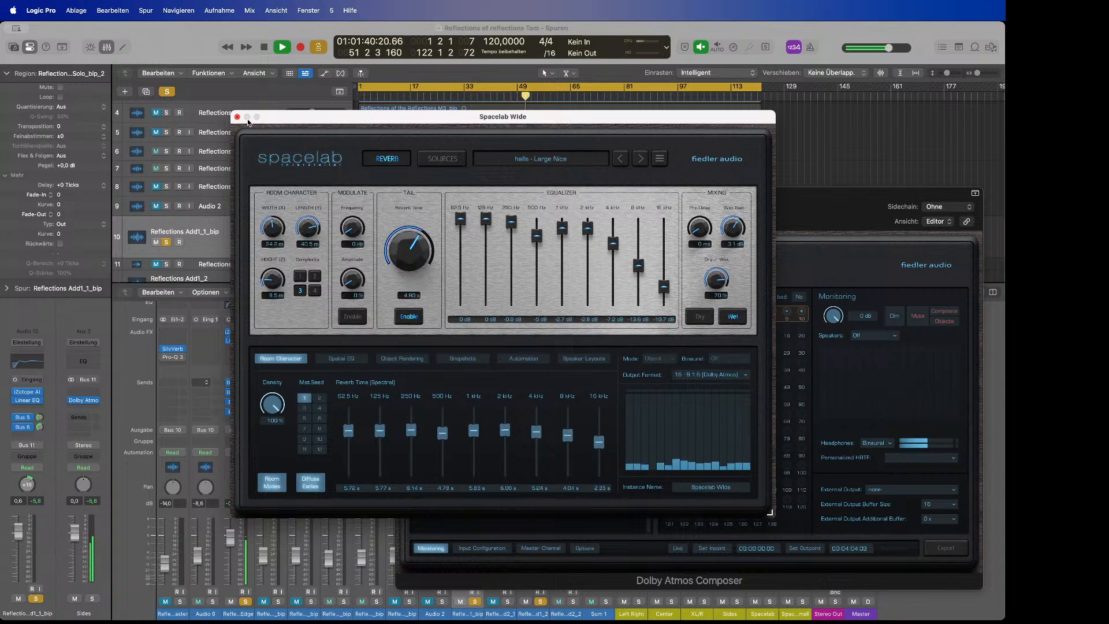
{"action": "left_click", "coordinate": [237, 116]}
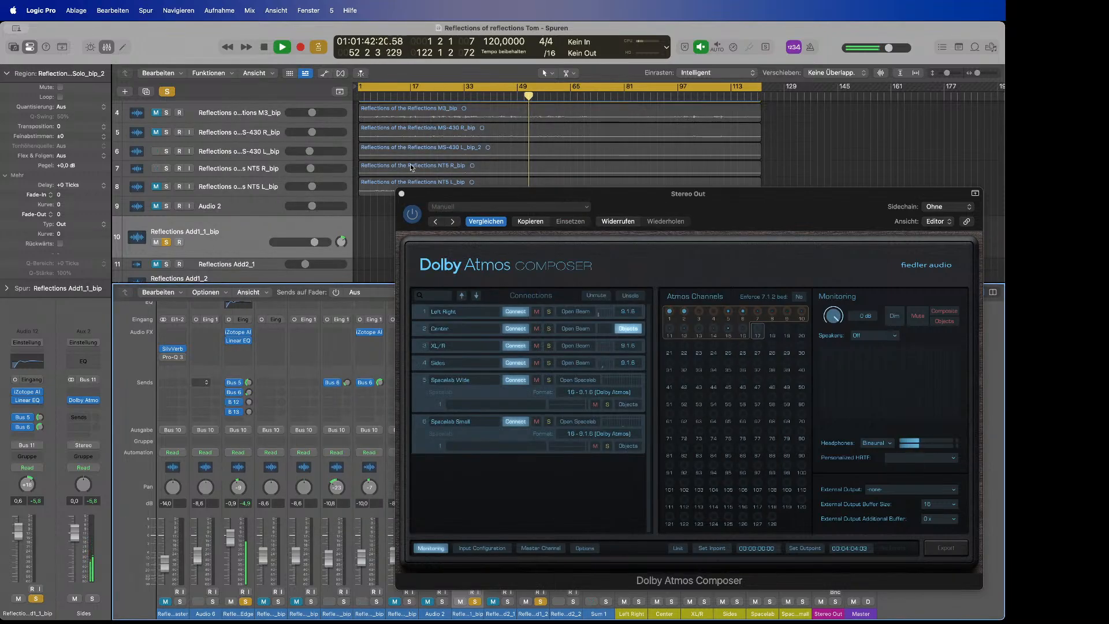
Stop playback and close the Dolby Atmos Composer window
{"action": "key", "text": "space"}
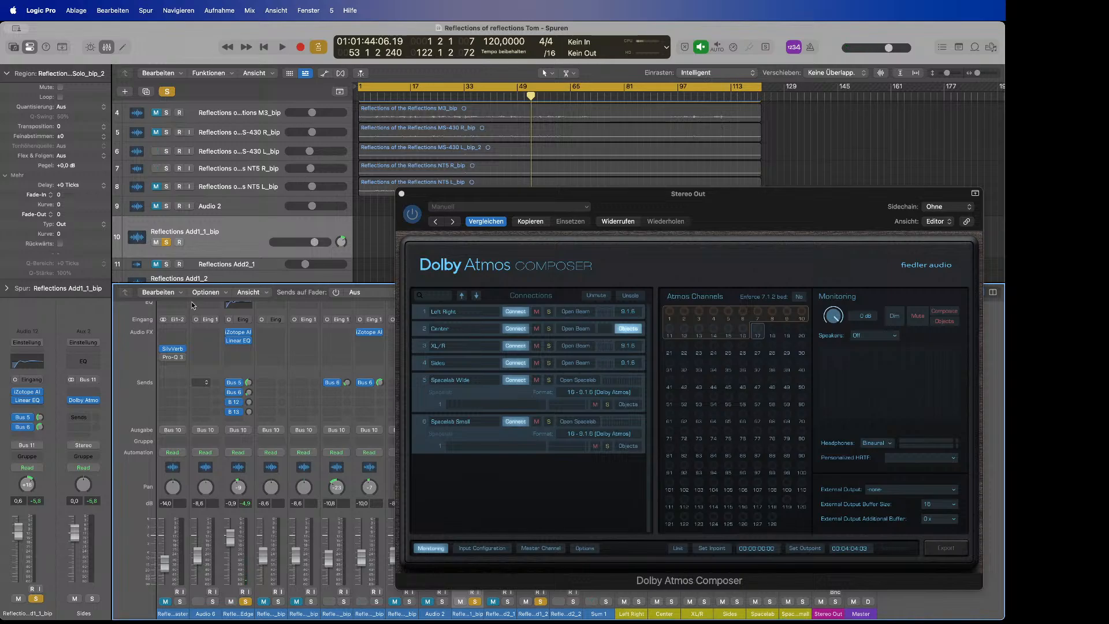
{"action": "left_click", "coordinate": [90, 621]}
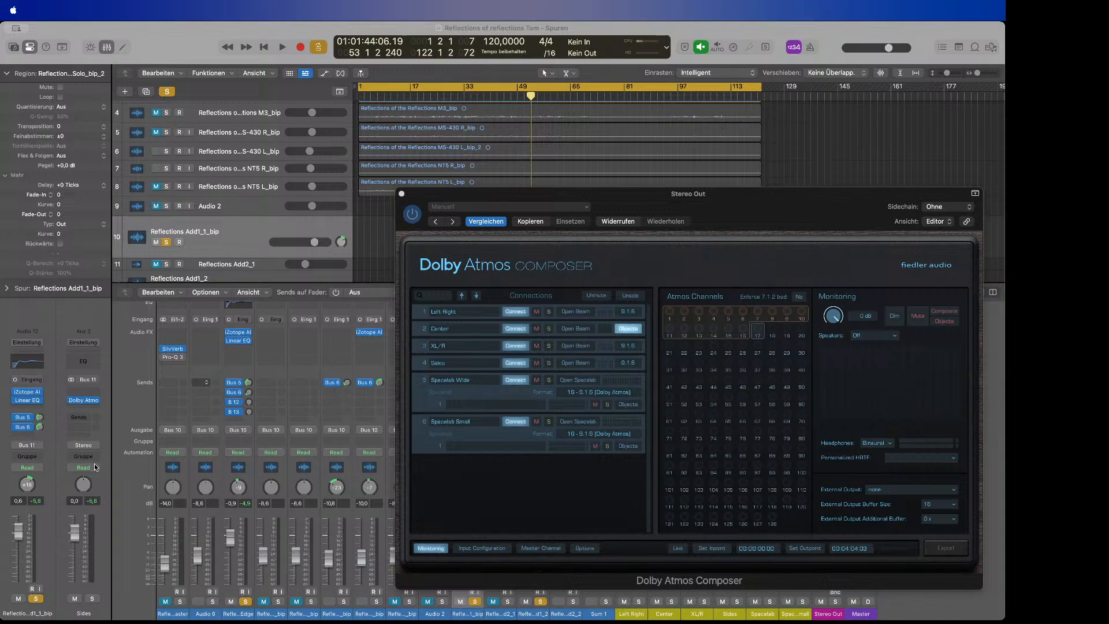
{"action": "left_click", "coordinate": [130, 475]}
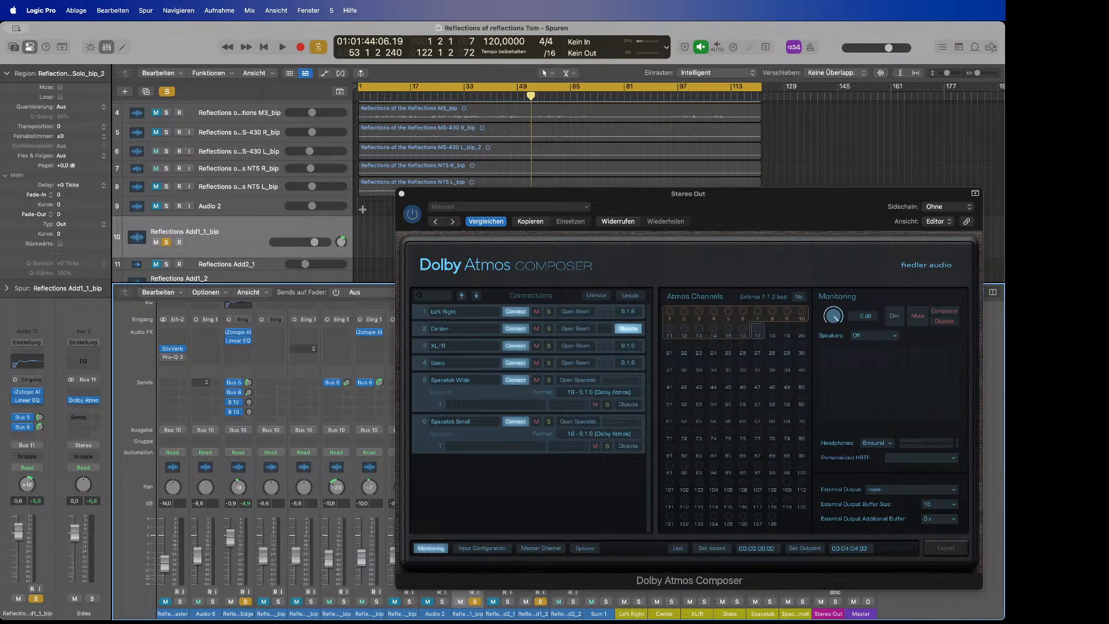
{"action": "left_click", "coordinate": [402, 195]}
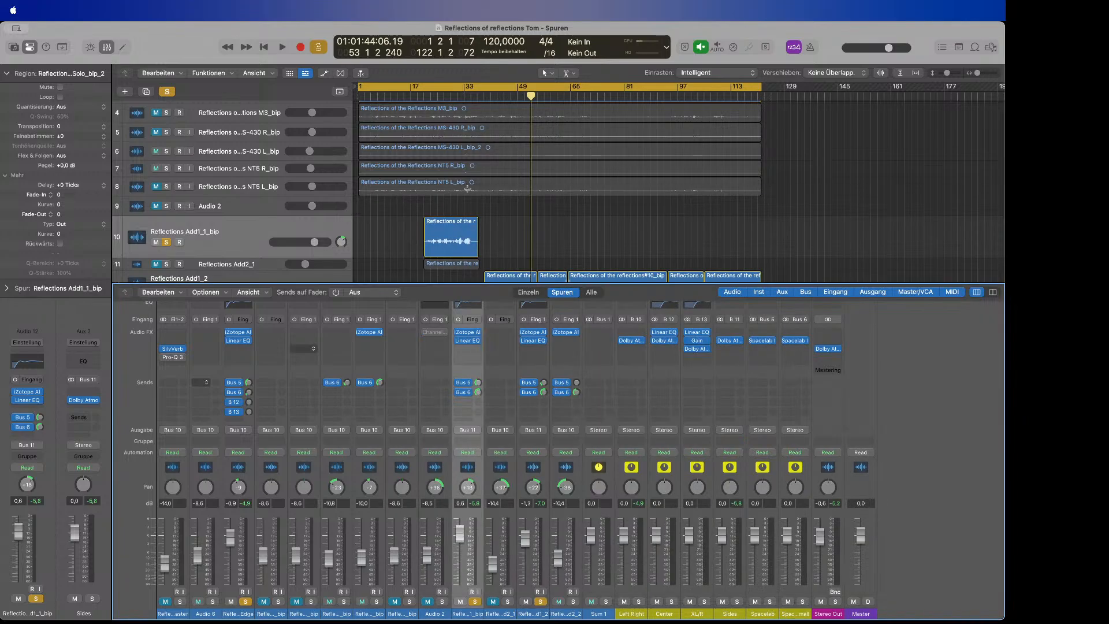
Review the Reflections Edge track and the added Reflections Add1 tracks by selecting Reflections Edge and Reflections Add1_1_bip
{"action": "scroll", "coordinate": [466, 189], "scroll_direction": "up", "scroll_amount": 4}
{"action": "scroll", "coordinate": [466, 189], "scroll_direction": "down", "scroll_amount": 3}
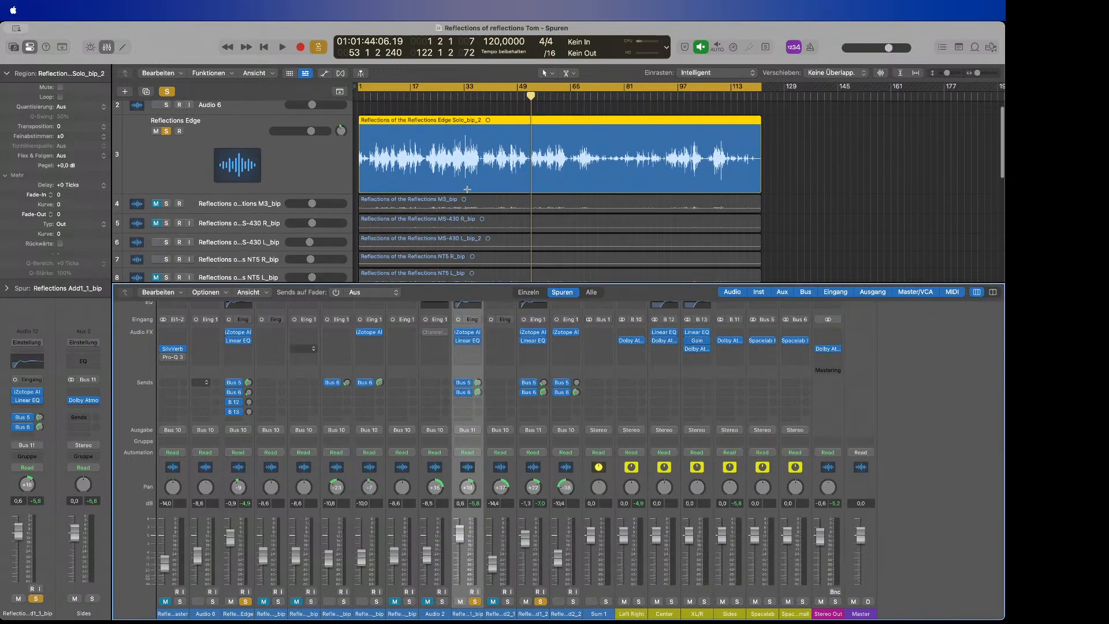
{"action": "left_click", "coordinate": [313, 158]}
{"action": "scroll", "coordinate": [313, 157], "scroll_direction": "down", "scroll_amount": 3}
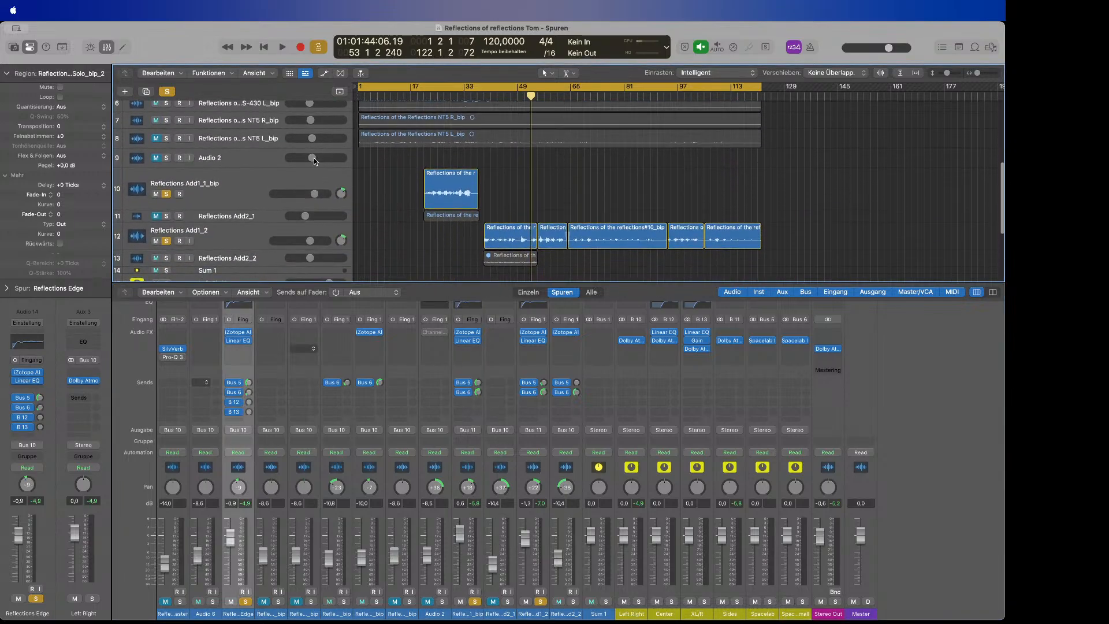
{"action": "scroll", "coordinate": [358, 153], "scroll_direction": "down", "scroll_amount": 2}
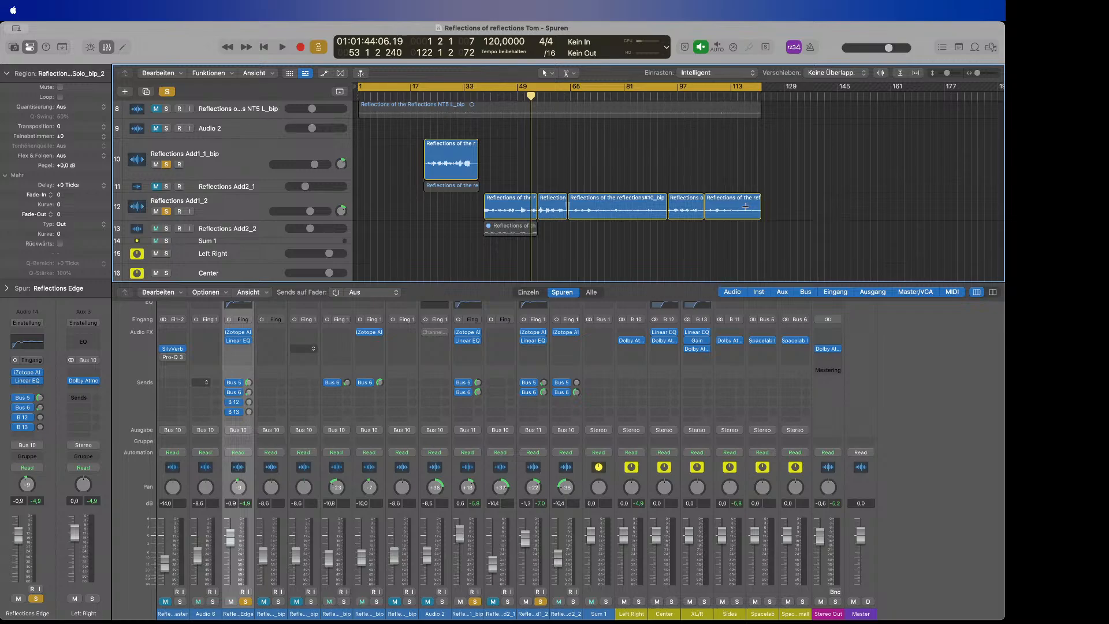
{"action": "left_click", "coordinate": [240, 159]}
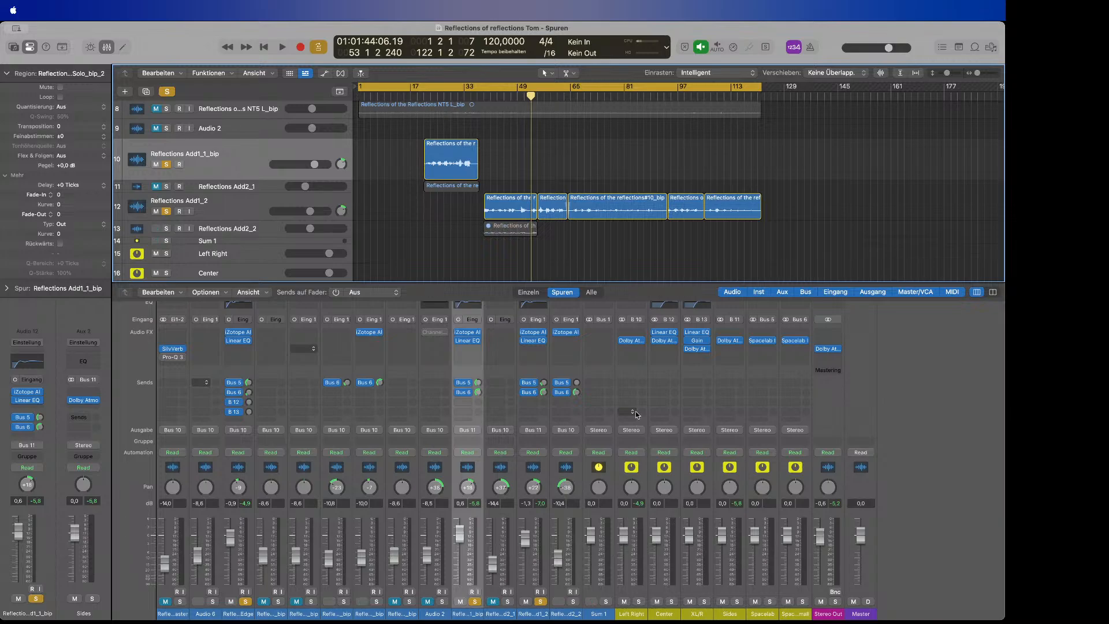
Go through the Left Right, Center, XL/R, Sides and two Spacelab aux channels, examining their bus inputs, plug-ins and the Reflections Edge sends
{"action": "left_click", "coordinate": [642, 479]}
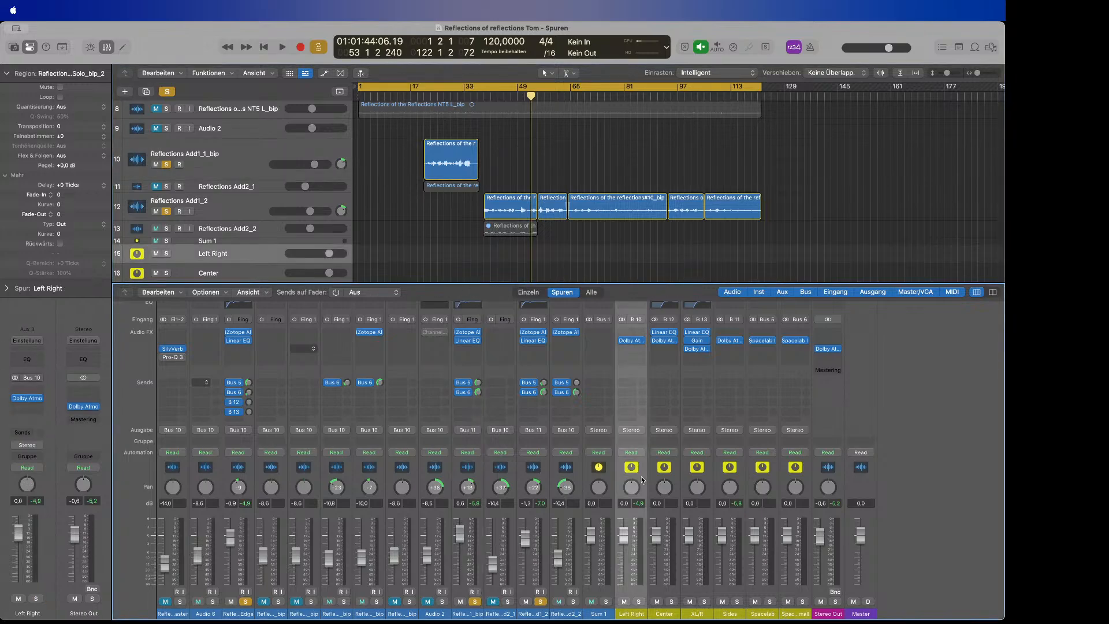
{"action": "left_click", "coordinate": [677, 484]}
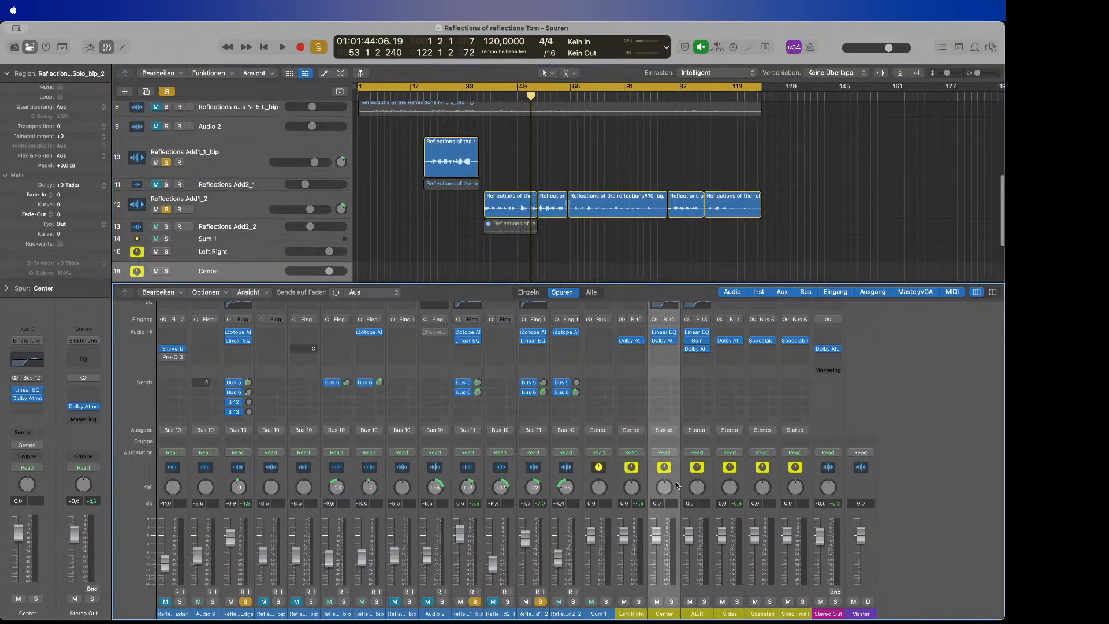
{"action": "left_click", "coordinate": [711, 485]}
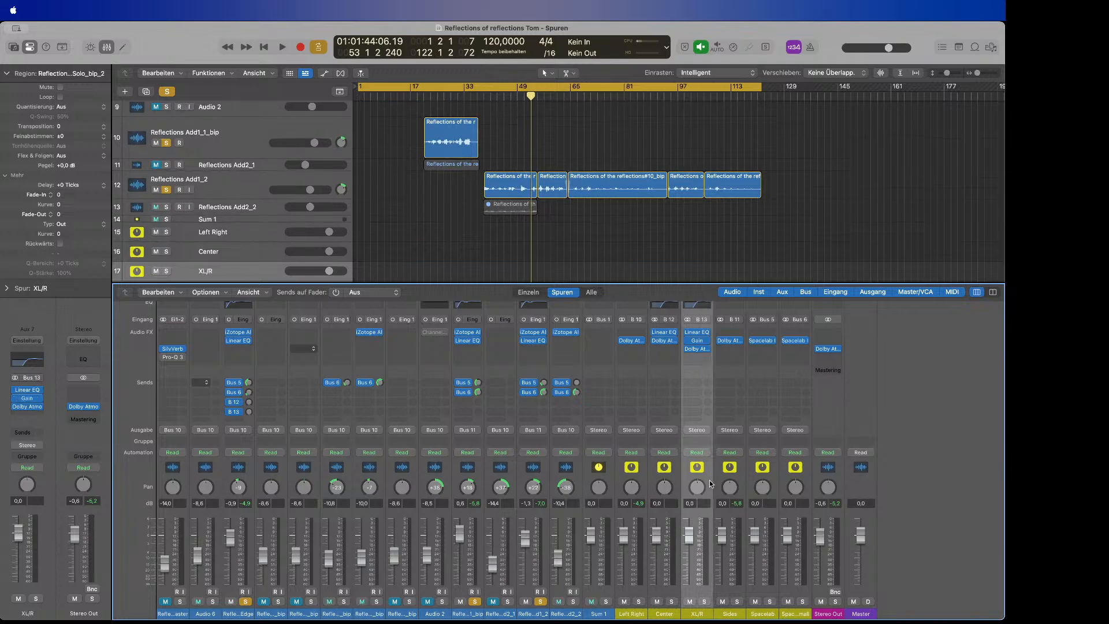
{"action": "left_click", "coordinate": [743, 482]}
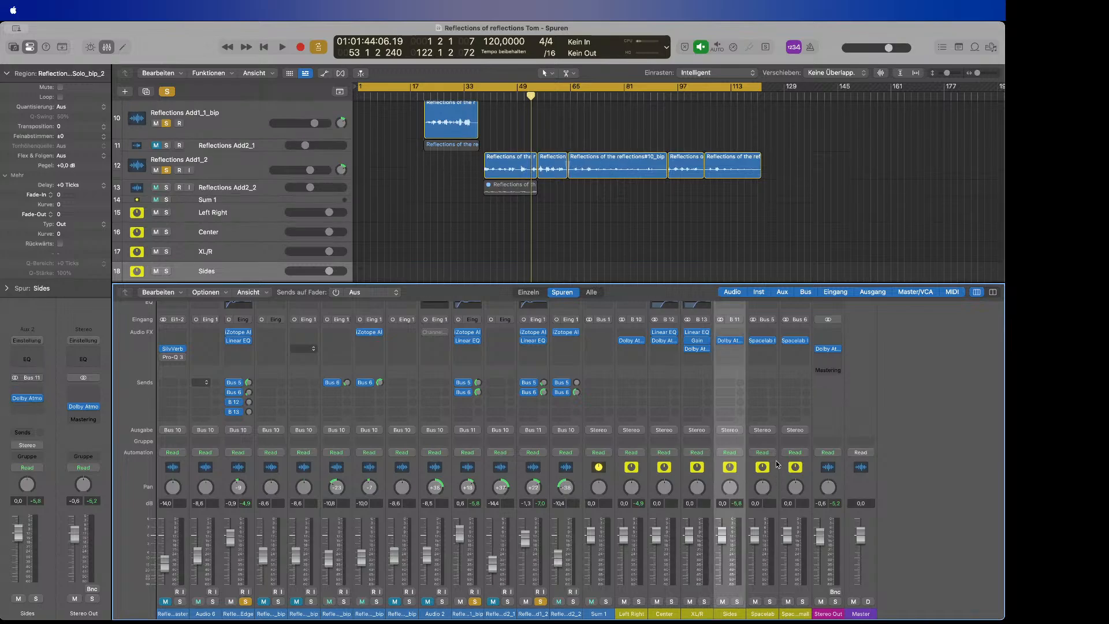
{"action": "left_click", "coordinate": [771, 476]}
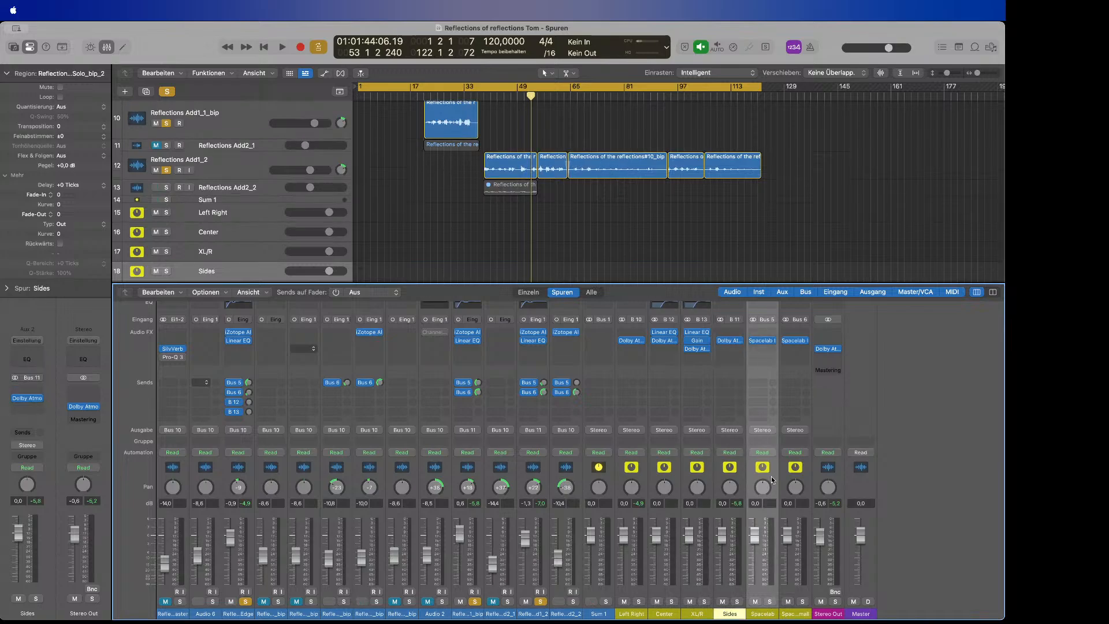
{"action": "left_click", "coordinate": [809, 477]}
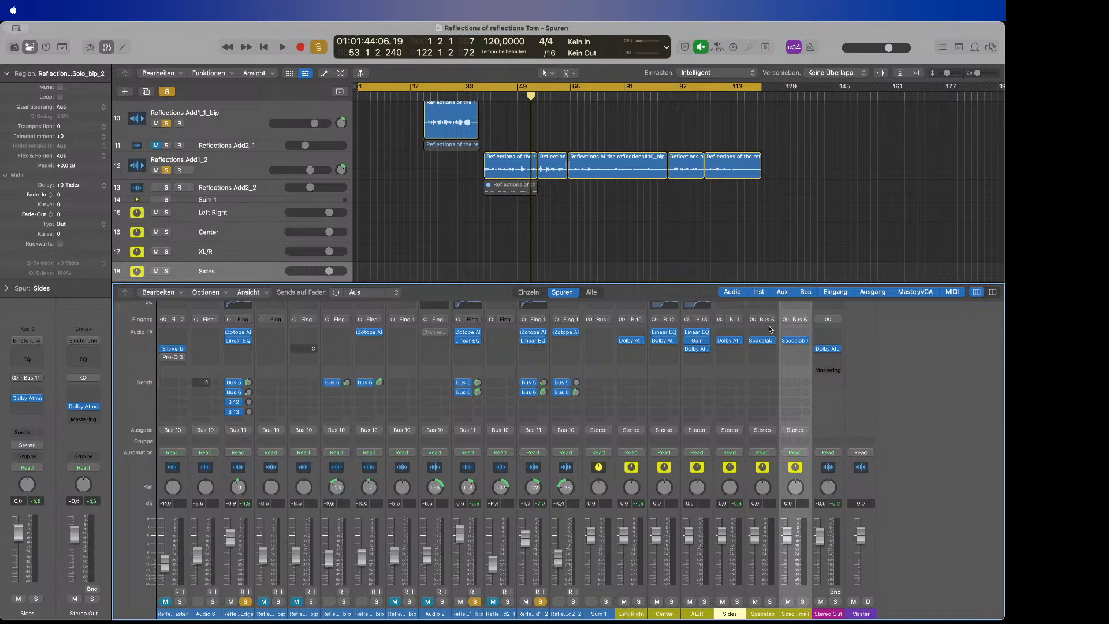
{"action": "mouse_move", "coordinate": [764, 345]}
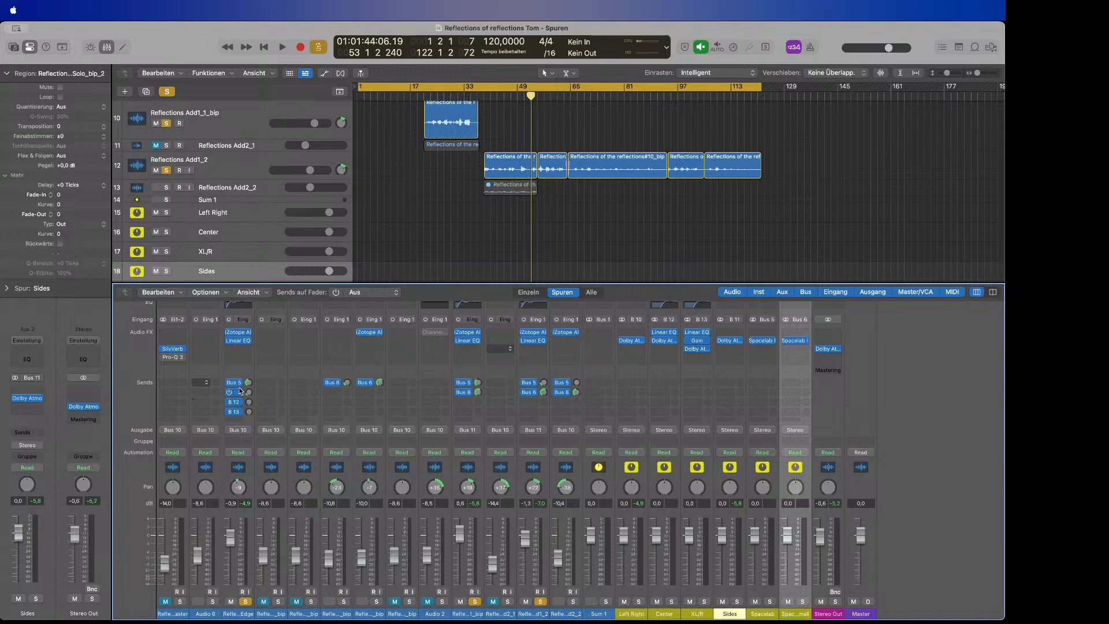
{"action": "mouse_move", "coordinate": [236, 388]}
Open Dolby Atmos Composer on the Stereo Out channel and examine the Spacelab Wide reverb's room, tail and equalizer settings
{"action": "left_click", "coordinate": [829, 350]}
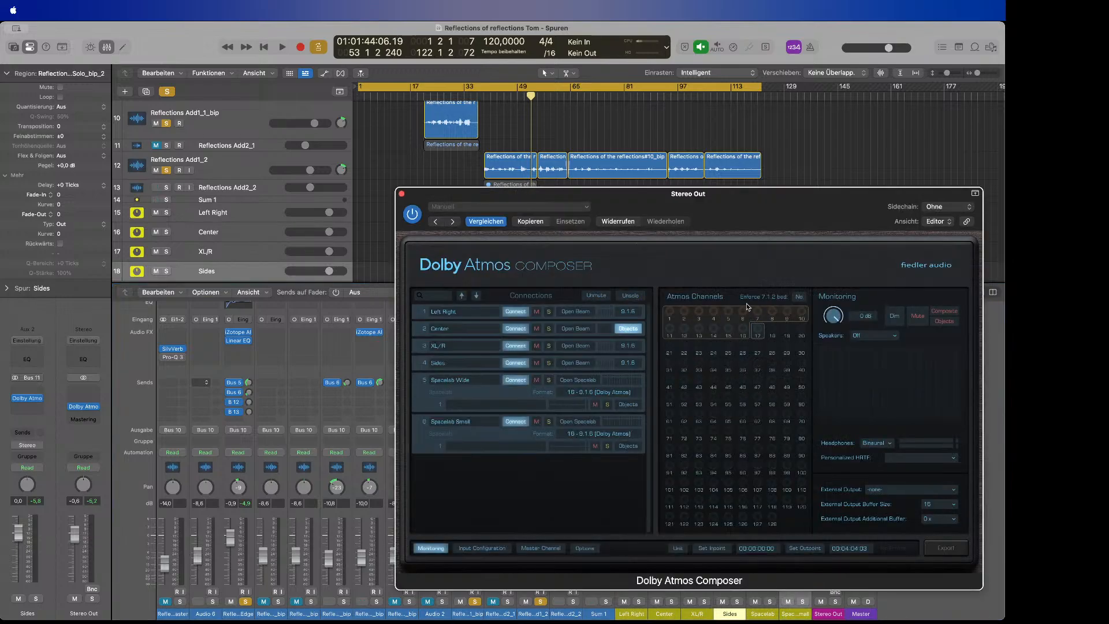
{"action": "left_click_drag", "start_coordinate": [744, 193], "coordinate": [687, 92]}
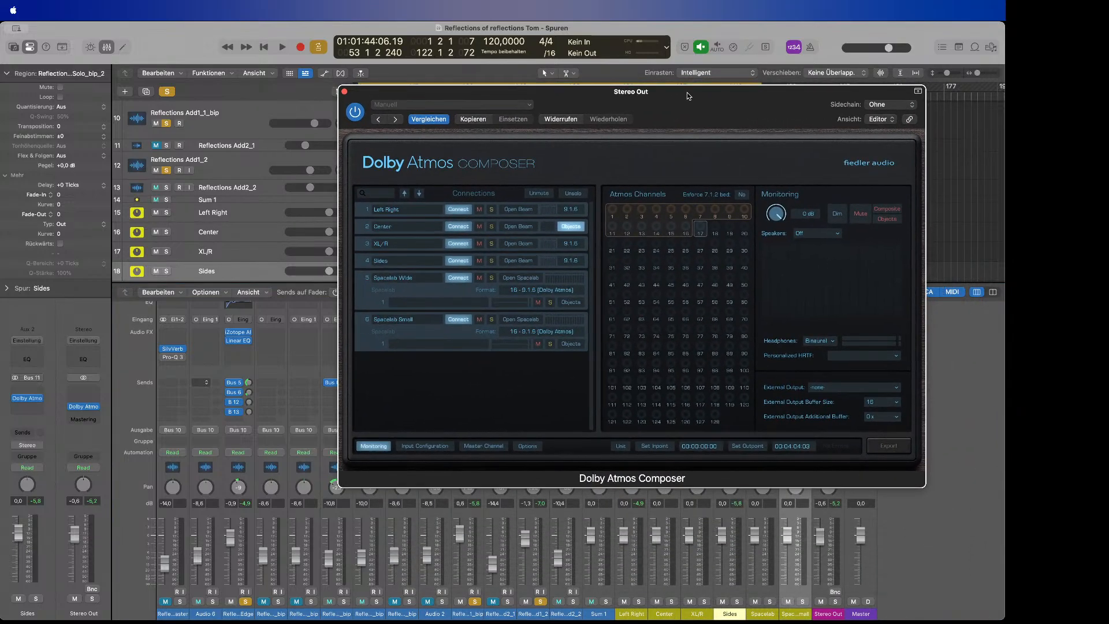
{"action": "left_click", "coordinate": [370, 294]}
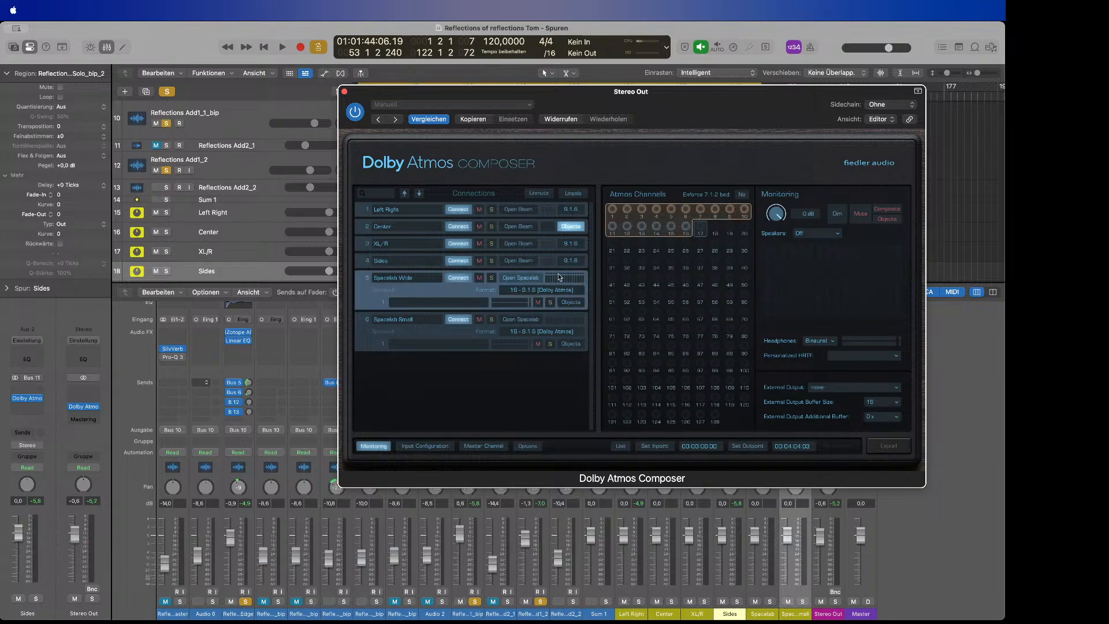
{"action": "left_click", "coordinate": [518, 278]}
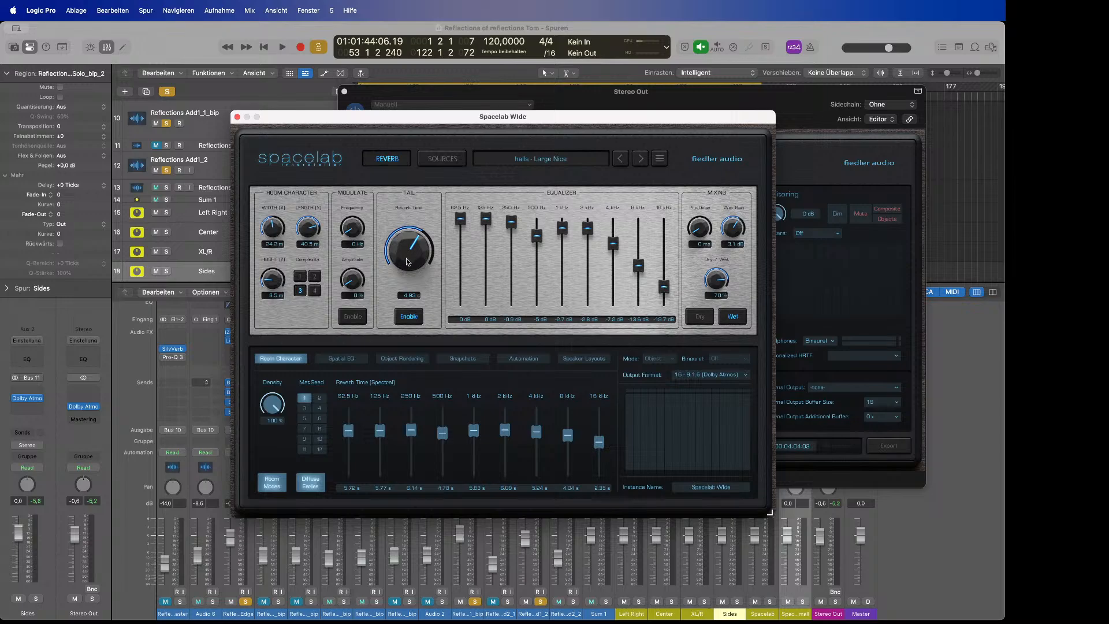
{"action": "left_click_drag", "start_coordinate": [407, 262], "coordinate": [406, 261]}
{"action": "left_click", "coordinate": [237, 118]}
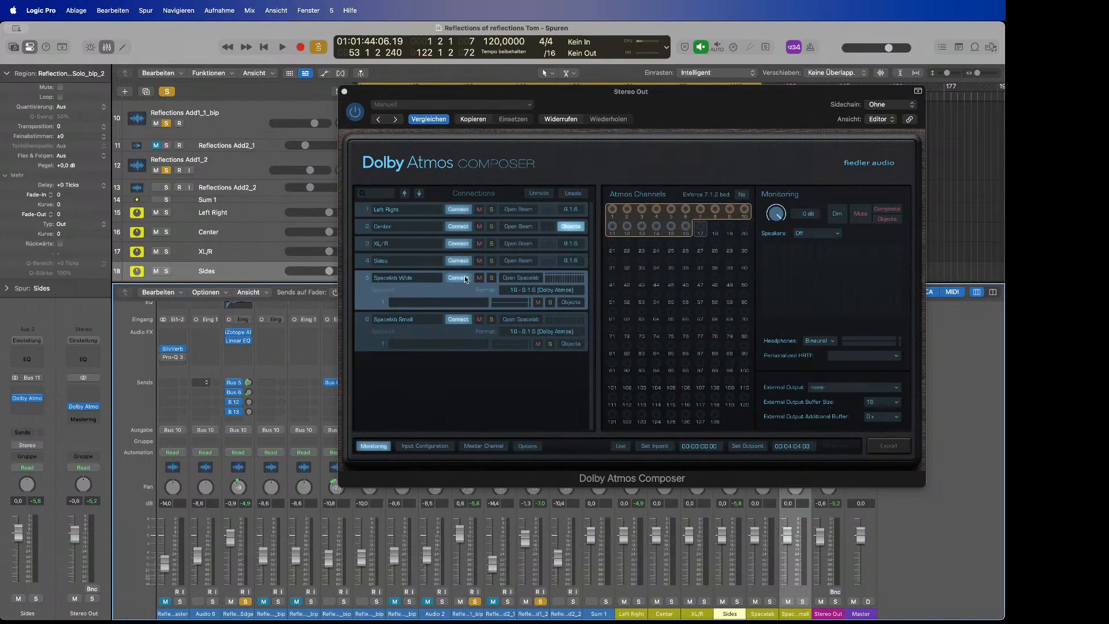
Examine the Spacelab Small reverb settings through Dolby Atmos Composer and close both windows
{"action": "left_click", "coordinate": [524, 322]}
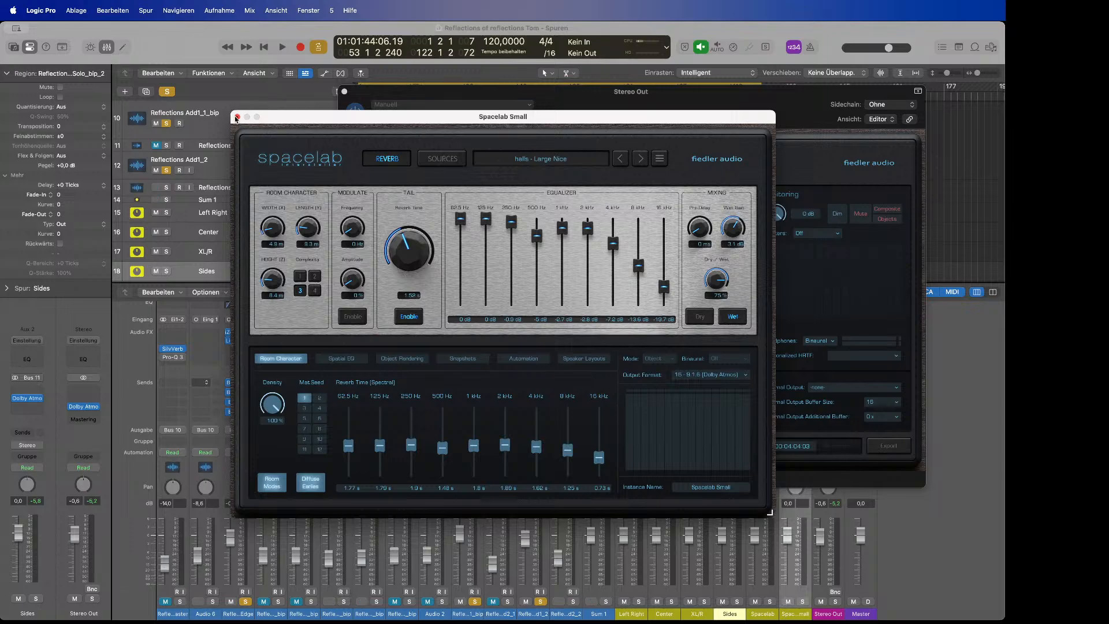
{"action": "left_click", "coordinate": [236, 117]}
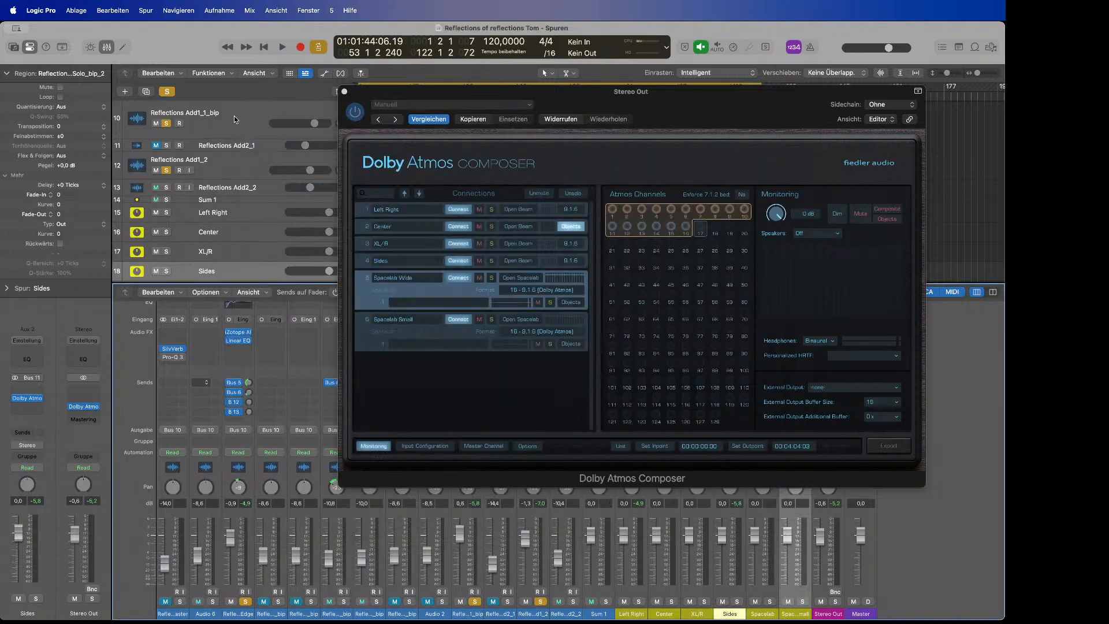
{"action": "left_click", "coordinate": [344, 91]}
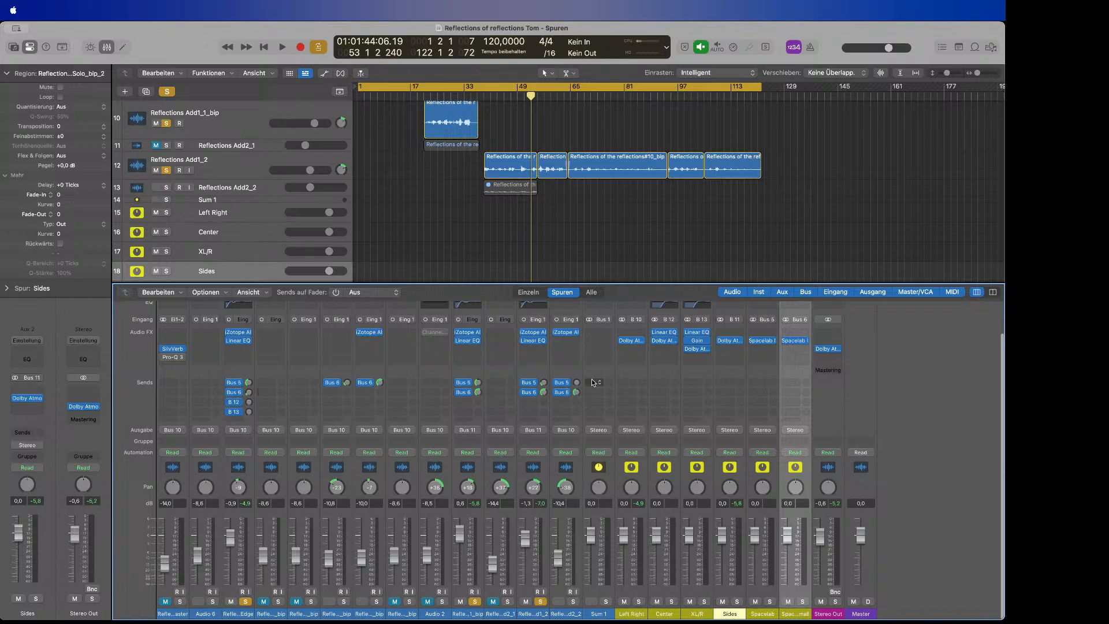
Check the Reflections Add1_2 channel's sends and reopen Dolby Atmos Composer from Stereo Out, keeping its window clear of the timeline ruler
{"action": "left_click", "coordinate": [545, 385]}
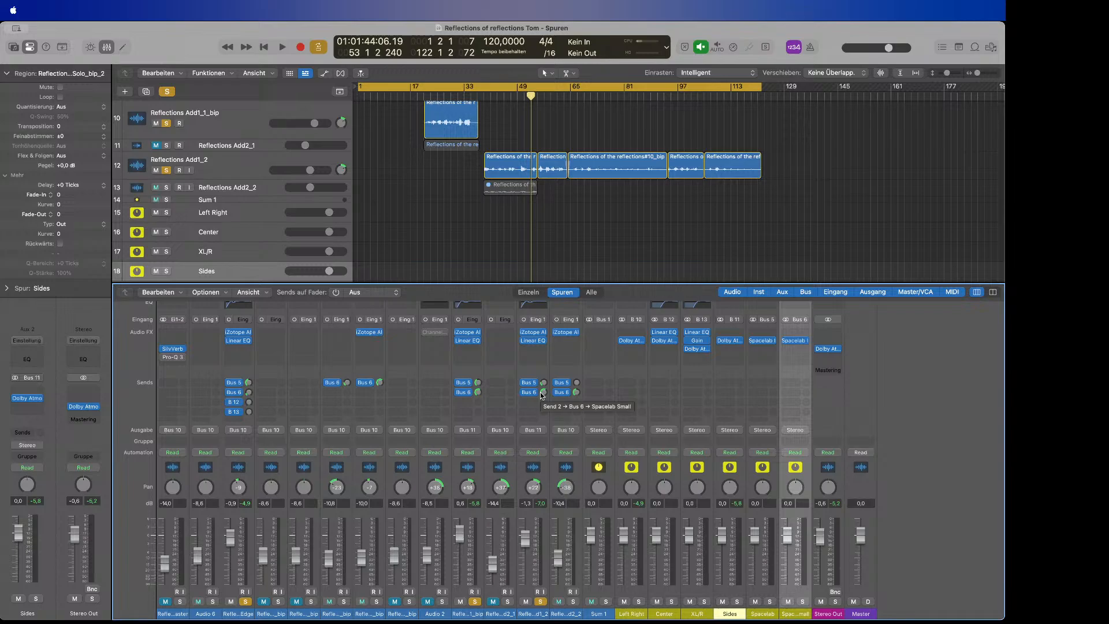
{"action": "left_click", "coordinate": [830, 349]}
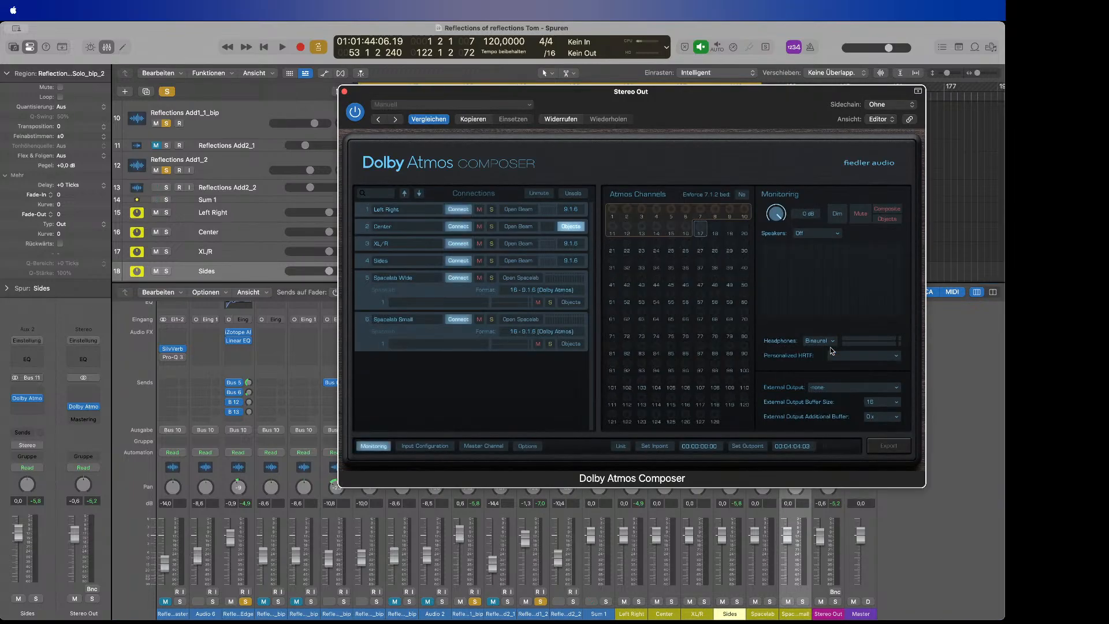
{"action": "left_click_drag", "start_coordinate": [589, 98], "coordinate": [542, 110]}
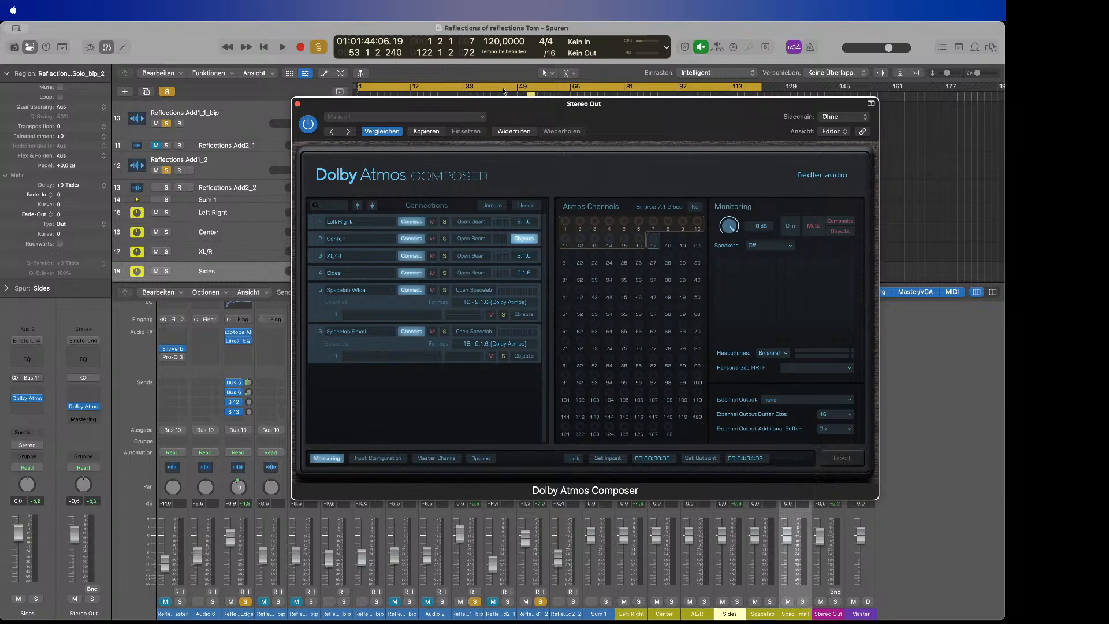
{"action": "left_click", "coordinate": [445, 92]}
{"action": "left_click_drag", "start_coordinate": [445, 105], "coordinate": [438, 160]}
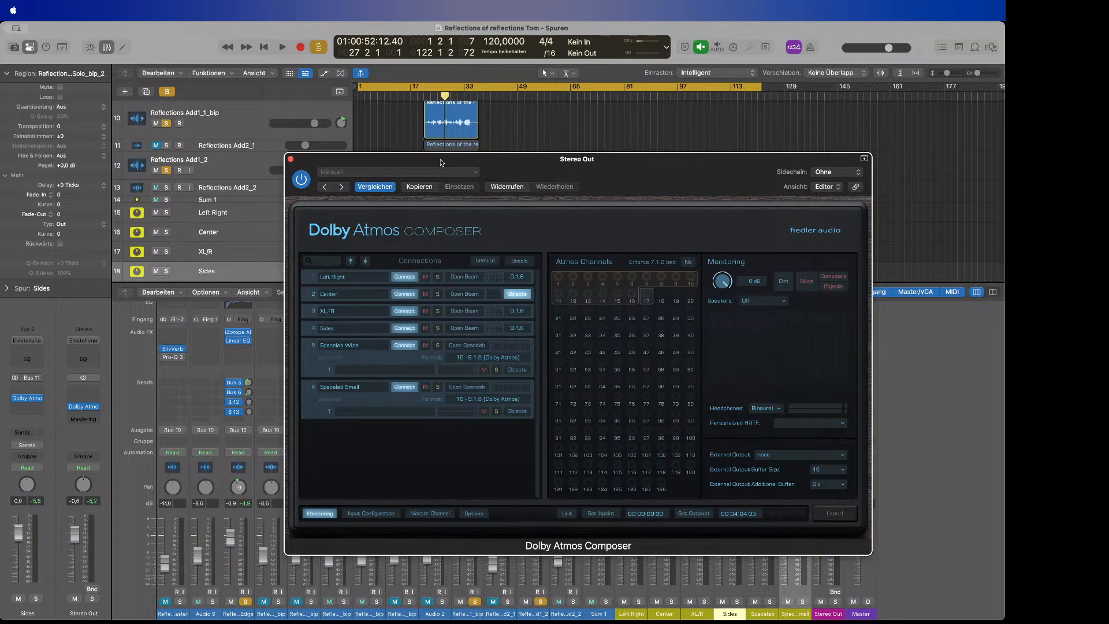
Play the mix from the beginning and jump playback ahead to just before the Reflections Add1_1_bip region
{"action": "key", "text": "Return"}
{"action": "key", "text": "space"}
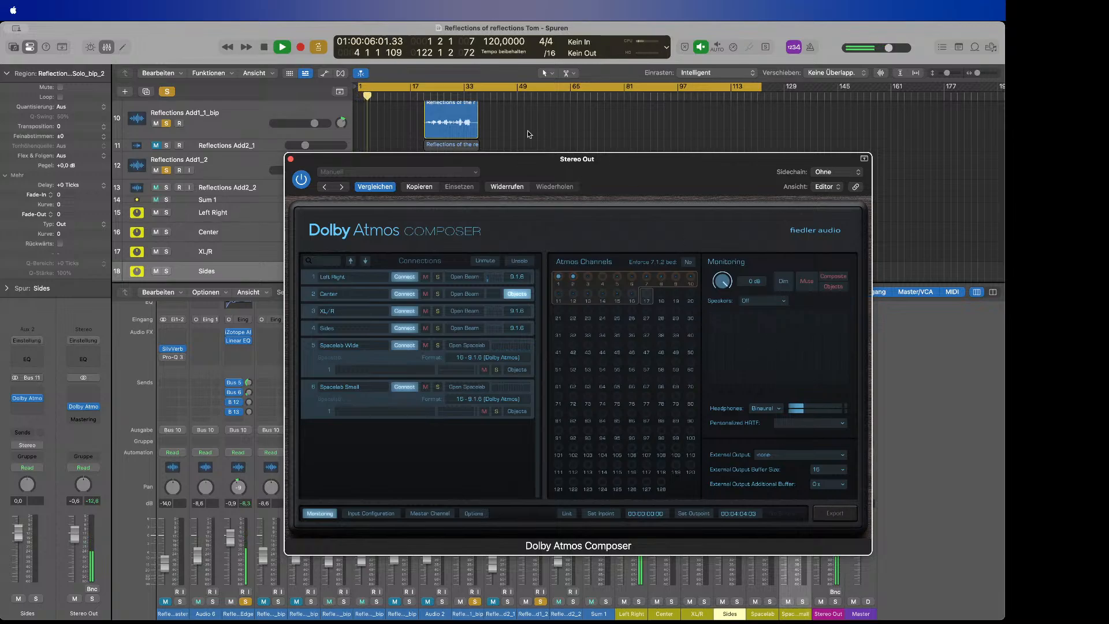
{"action": "left_click", "coordinate": [416, 96]}
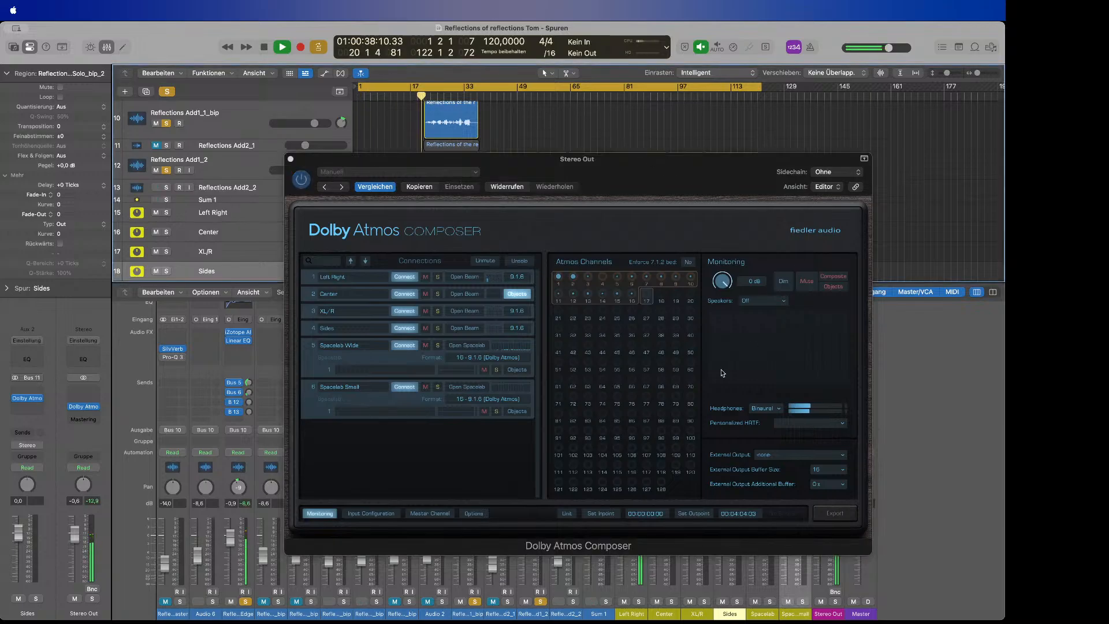
Switch the headphone monitoring mode to Stereo and back to Binaural during playback to compare the two renderings
{"action": "left_click", "coordinate": [783, 411]}
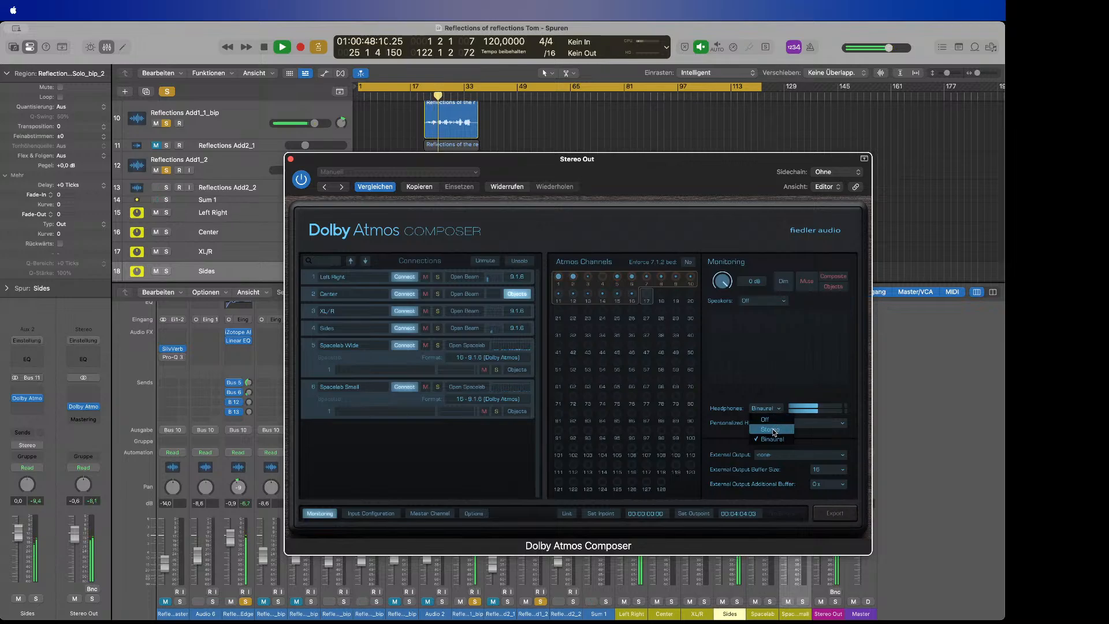
{"action": "left_click", "coordinate": [773, 430]}
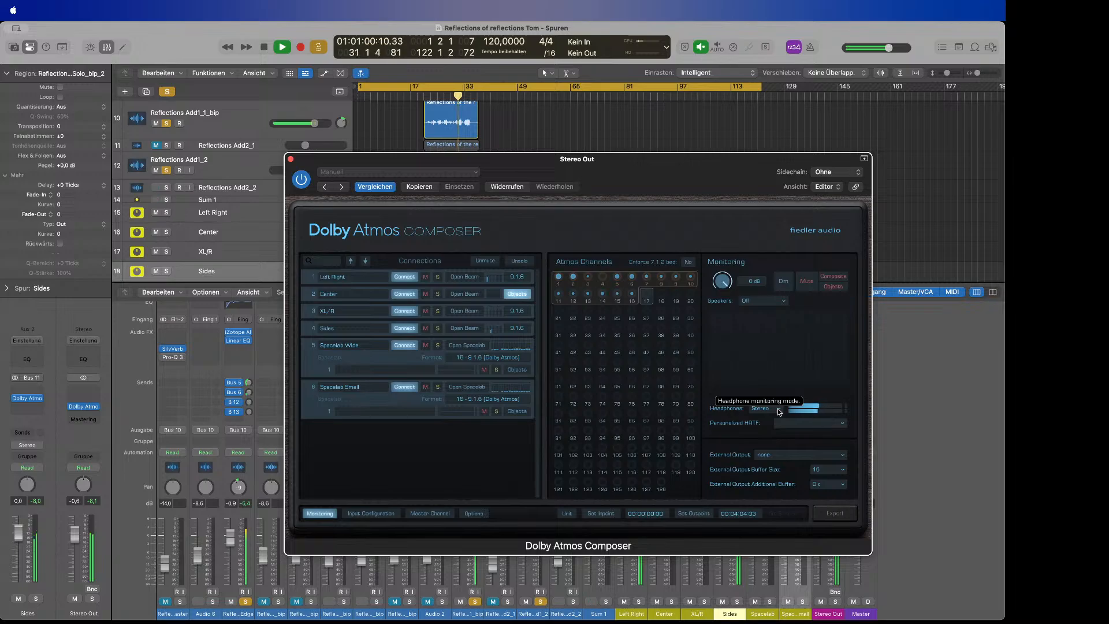
{"action": "left_click", "coordinate": [778, 409]}
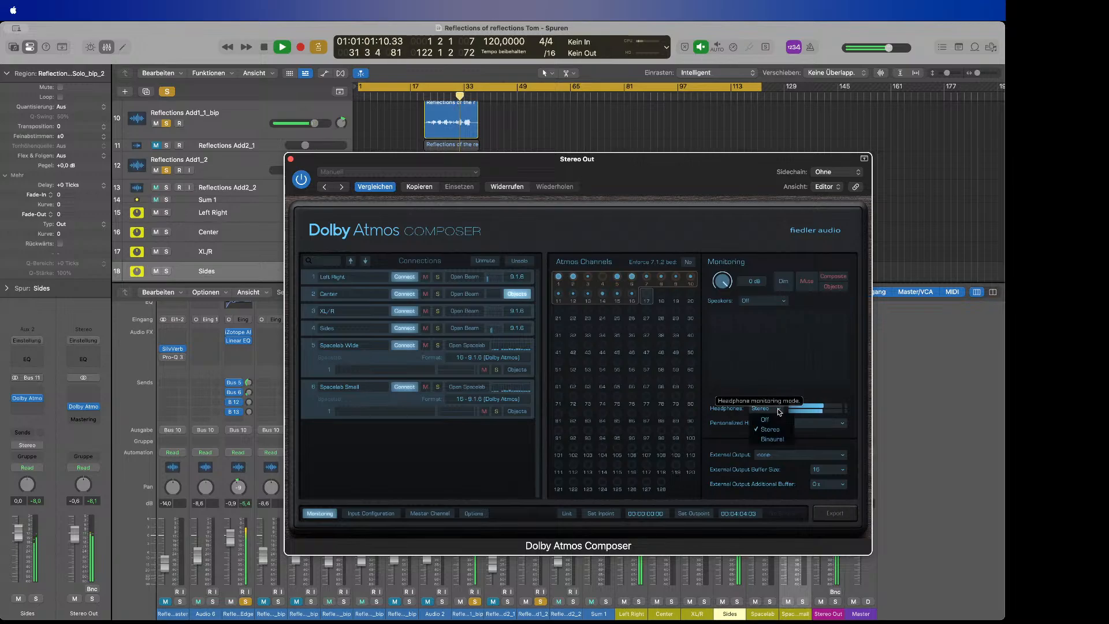
{"action": "left_click", "coordinate": [770, 440]}
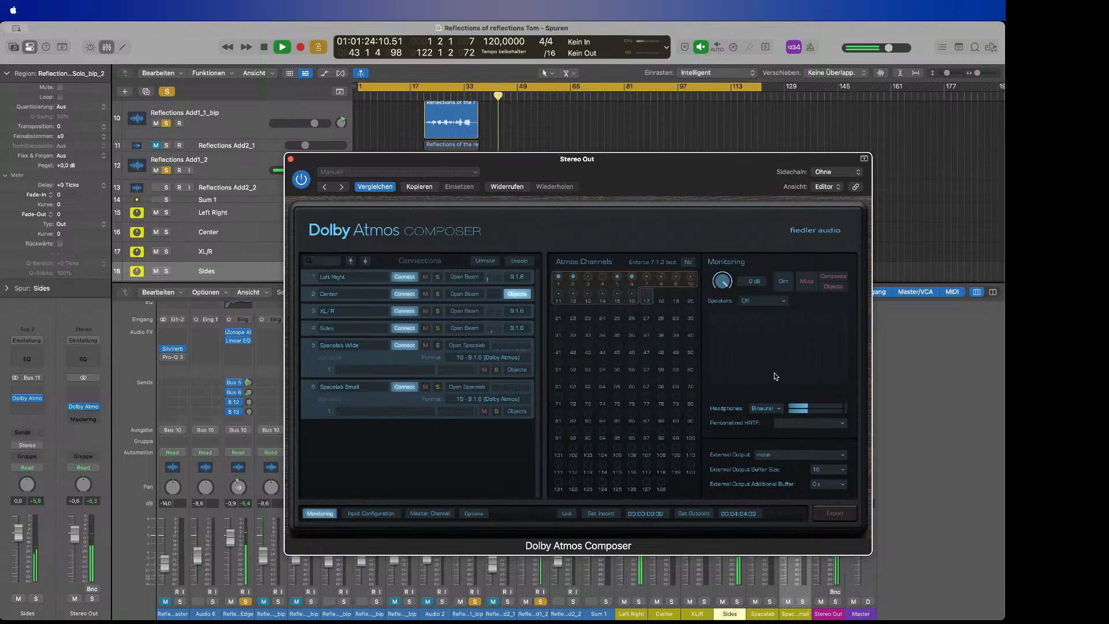
Repeat the Stereo versus Binaural headphone comparison on the Reflections Add1_2 passage, return to Binaural and stop playback
{"action": "left_click", "coordinate": [765, 408]}
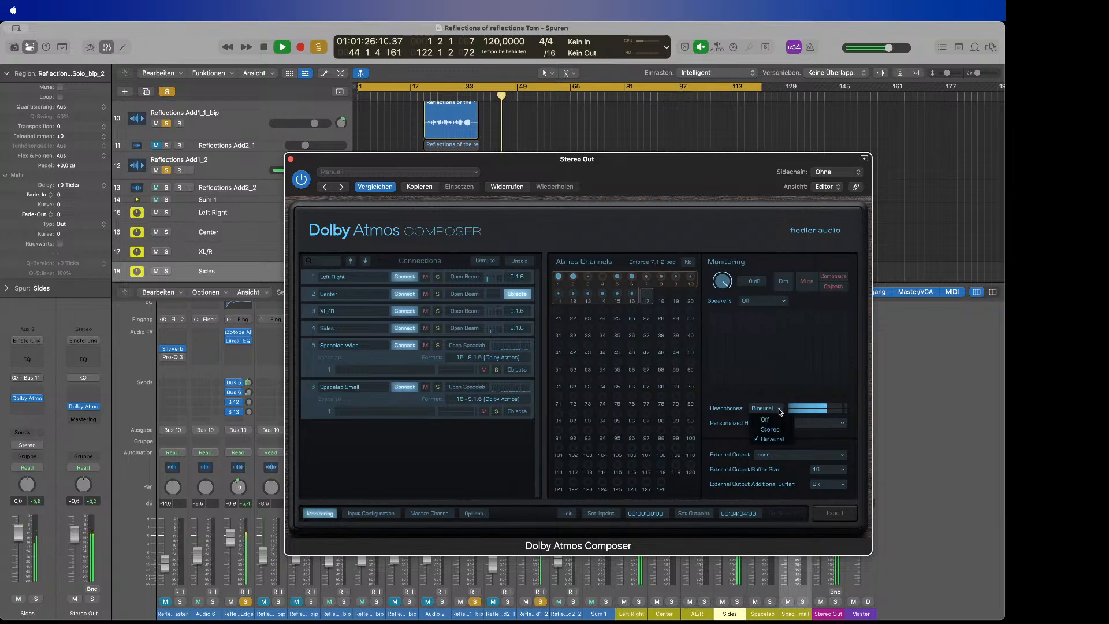
{"action": "left_click", "coordinate": [778, 430]}
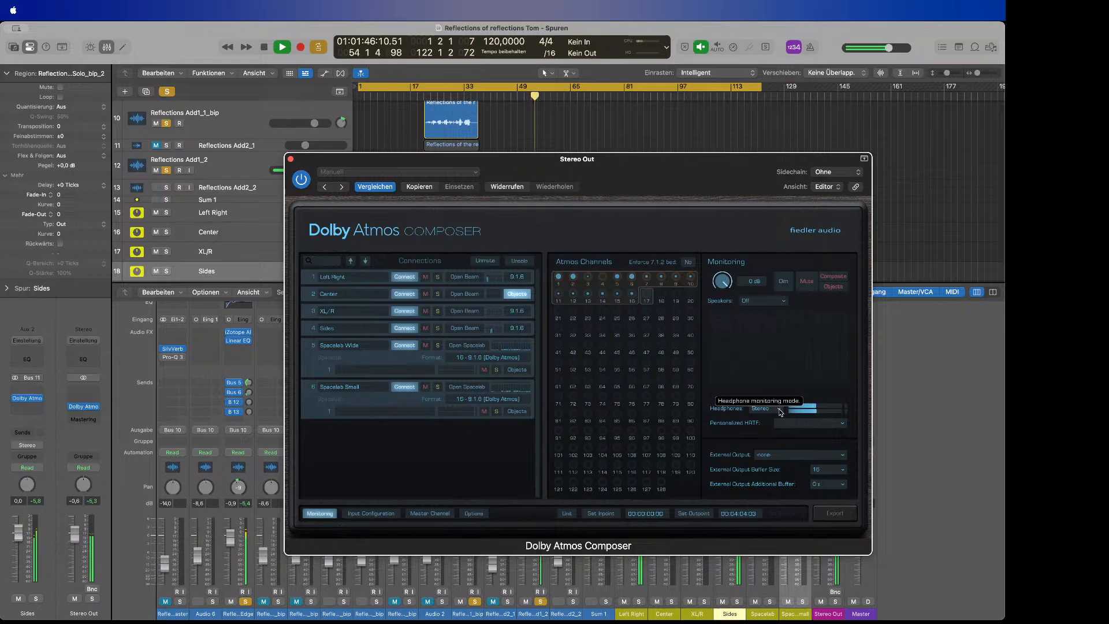
{"action": "left_click", "coordinate": [779, 410]}
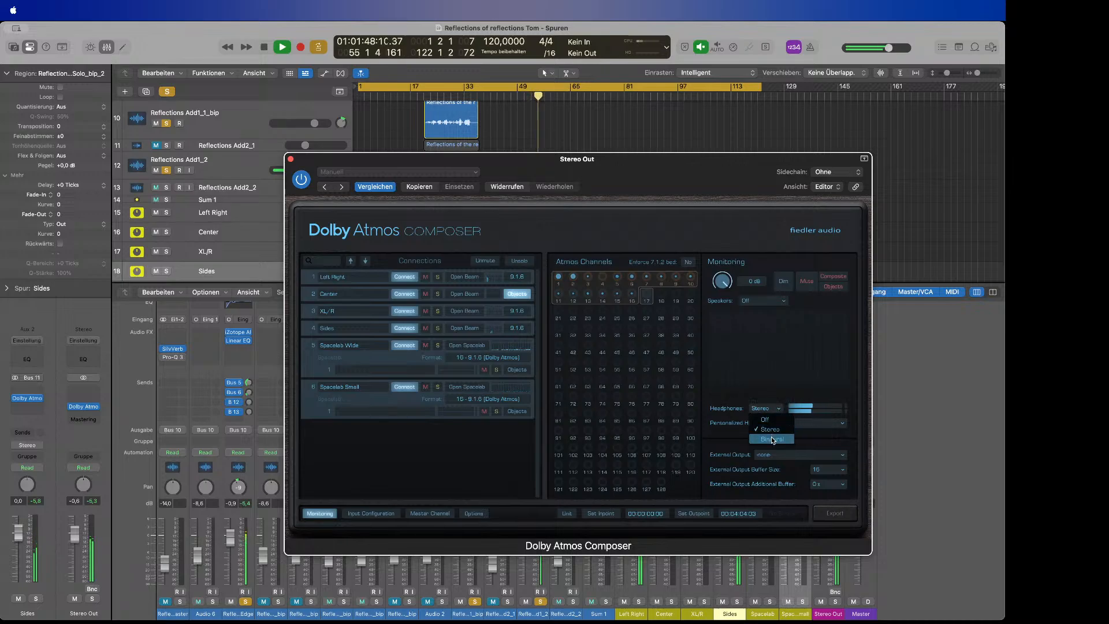
{"action": "left_click", "coordinate": [771, 432]}
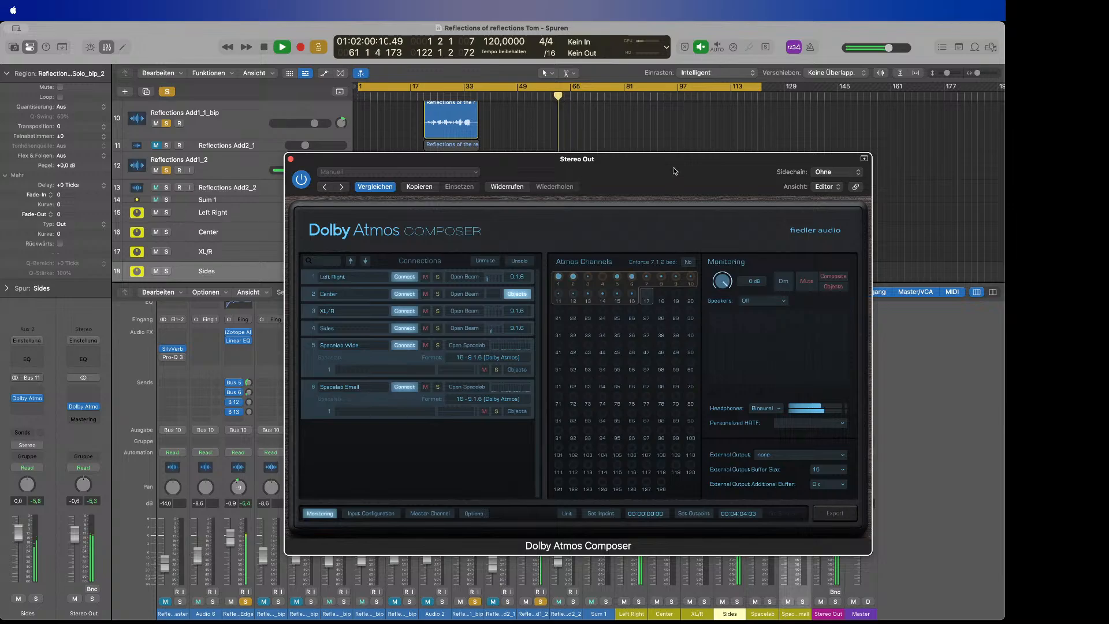
{"action": "key", "text": "space"}
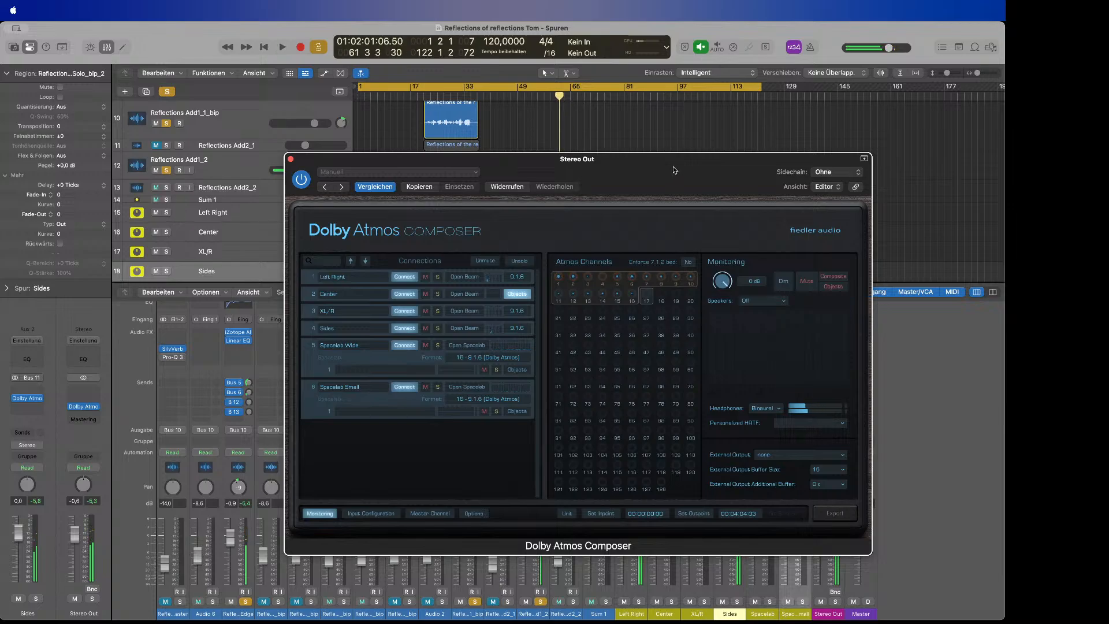
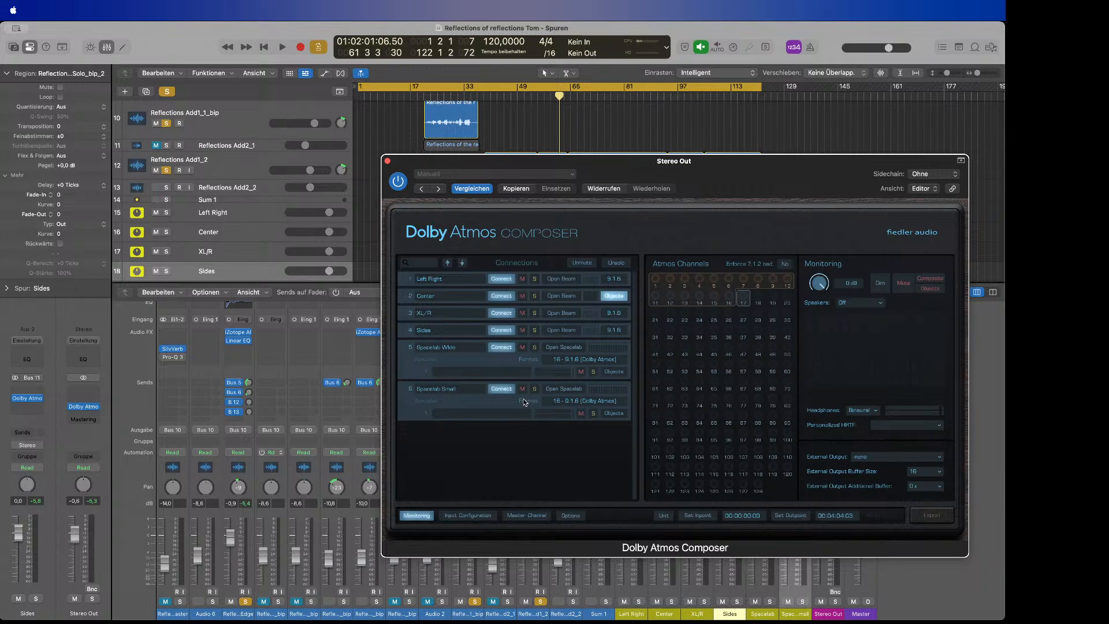
Select the Spacelab Small connection to inspect its assigned Atmos channels, and close Dolby Atmos Composer
{"action": "left_click", "coordinate": [492, 404]}
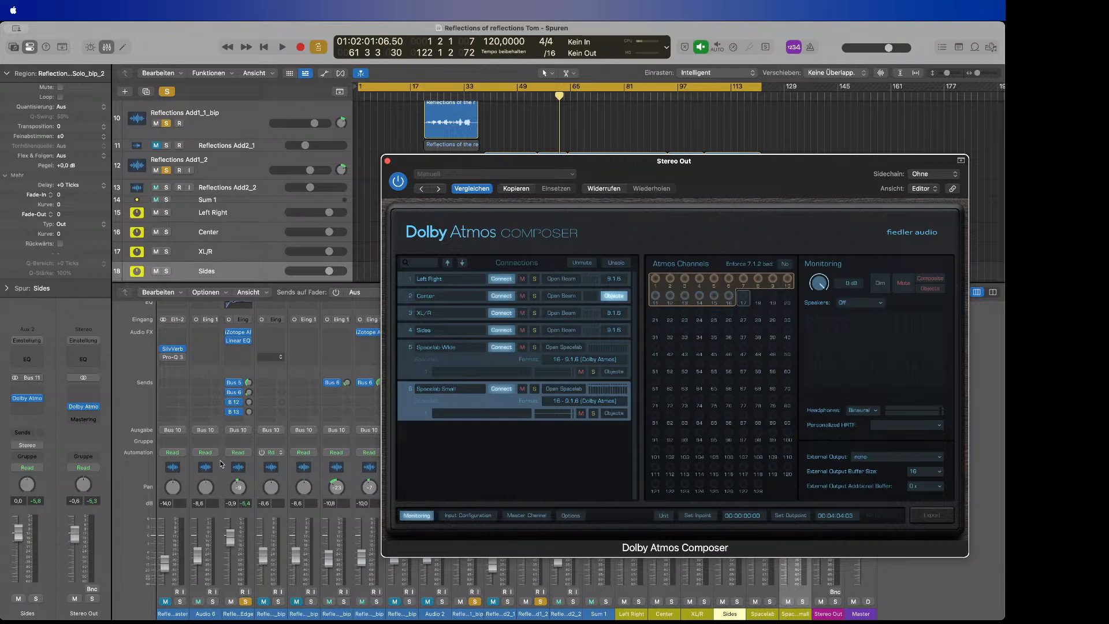
{"action": "left_click", "coordinate": [131, 384]}
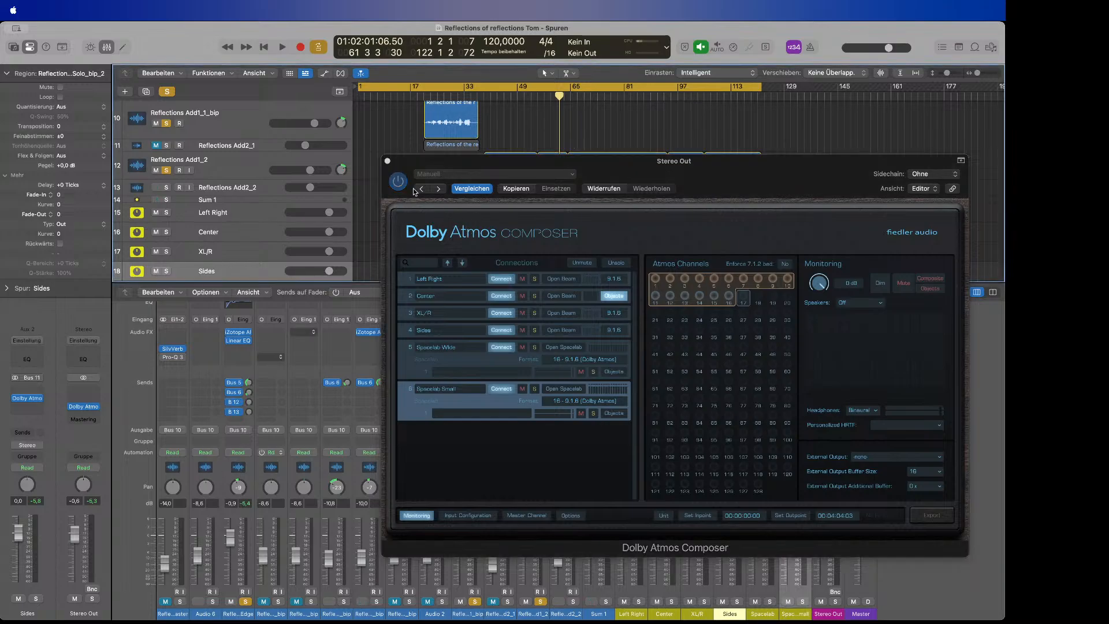
{"action": "left_click", "coordinate": [387, 161]}
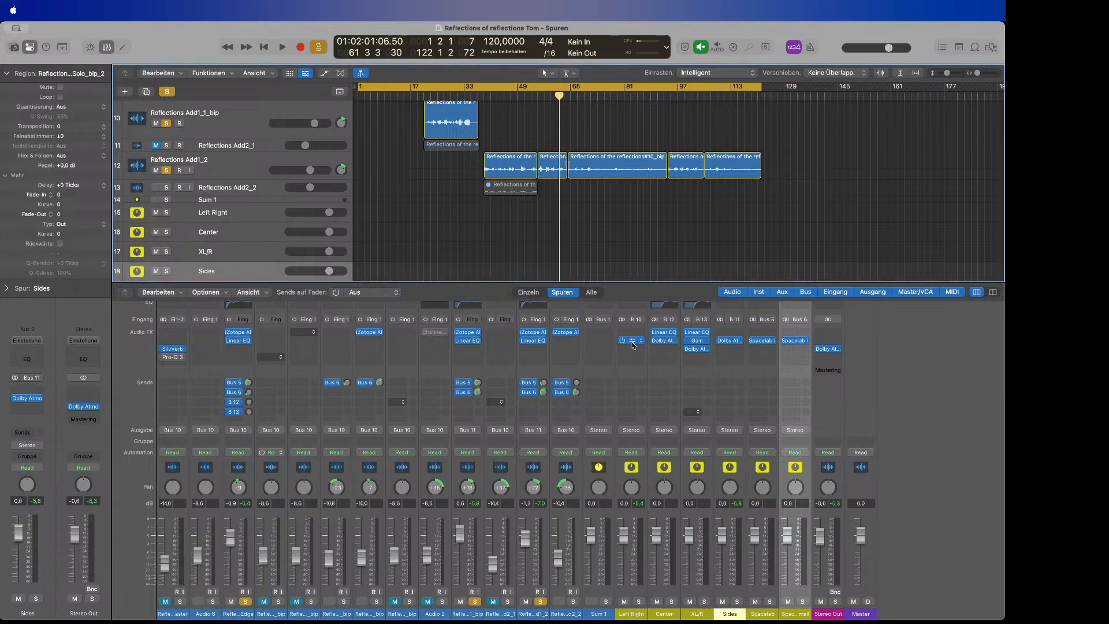
Examine the speaker positions in the Left Right and Center Dolby Atmos Beam plug-ins, keeping the Left Right window open away from the aux channels
{"action": "left_click", "coordinate": [633, 342]}
{"action": "left_click", "coordinate": [632, 342]}
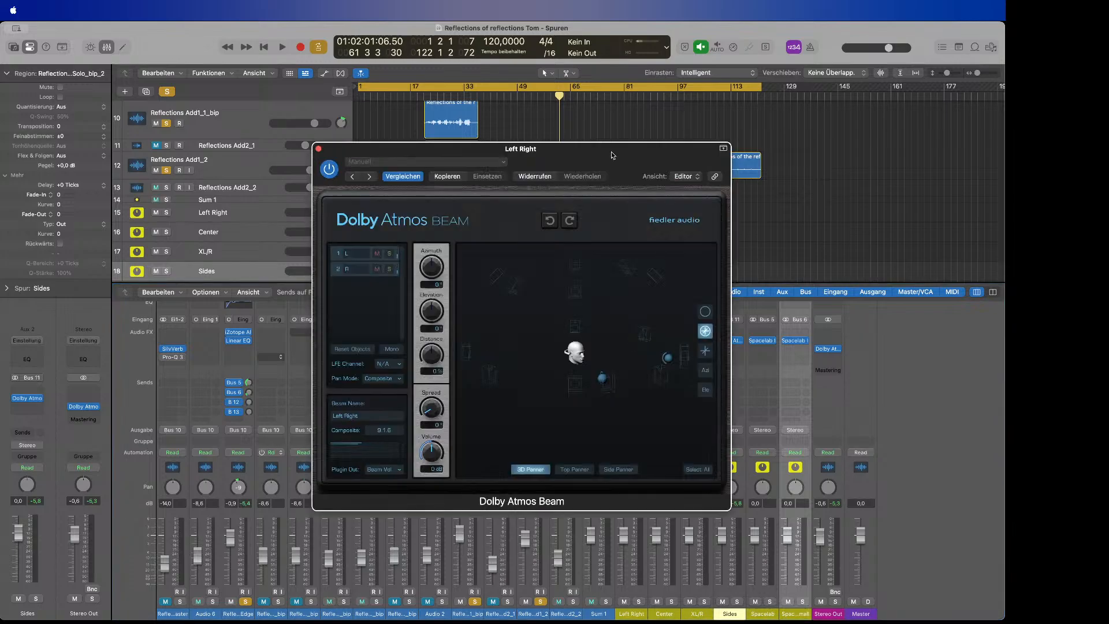
{"action": "left_click_drag", "start_coordinate": [590, 146], "coordinate": [335, 52]}
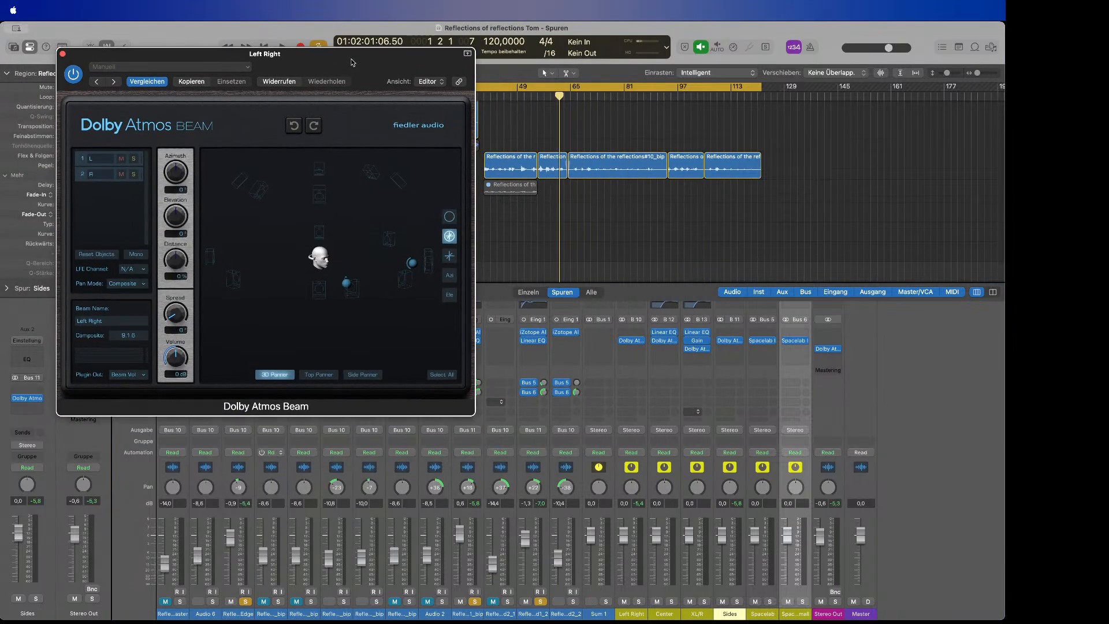
{"action": "left_click", "coordinate": [664, 341]}
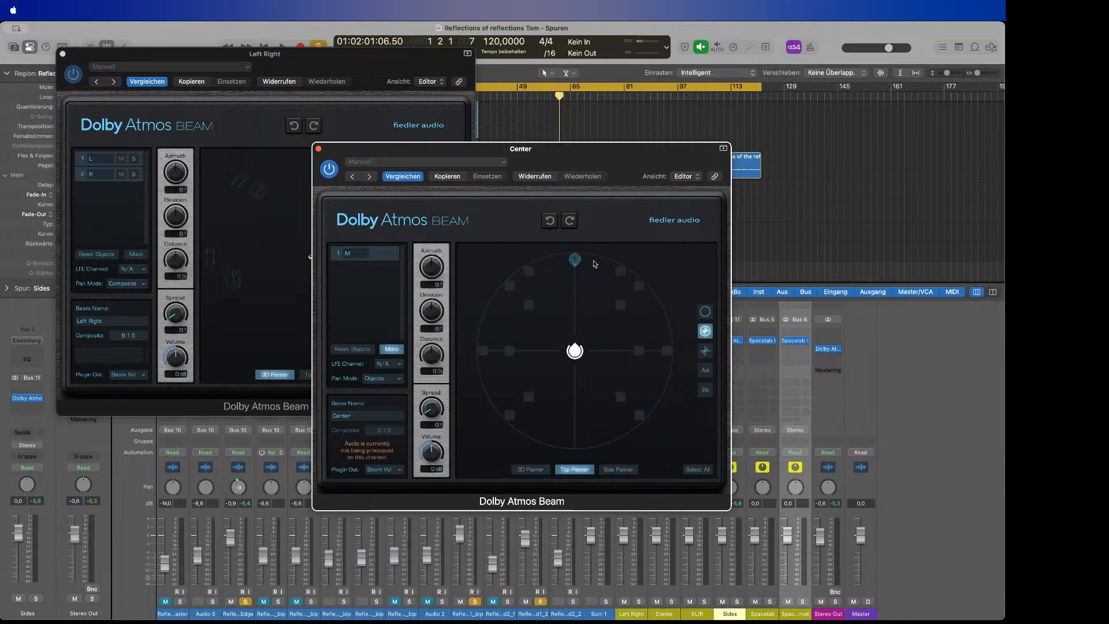
{"action": "left_click", "coordinate": [318, 150]}
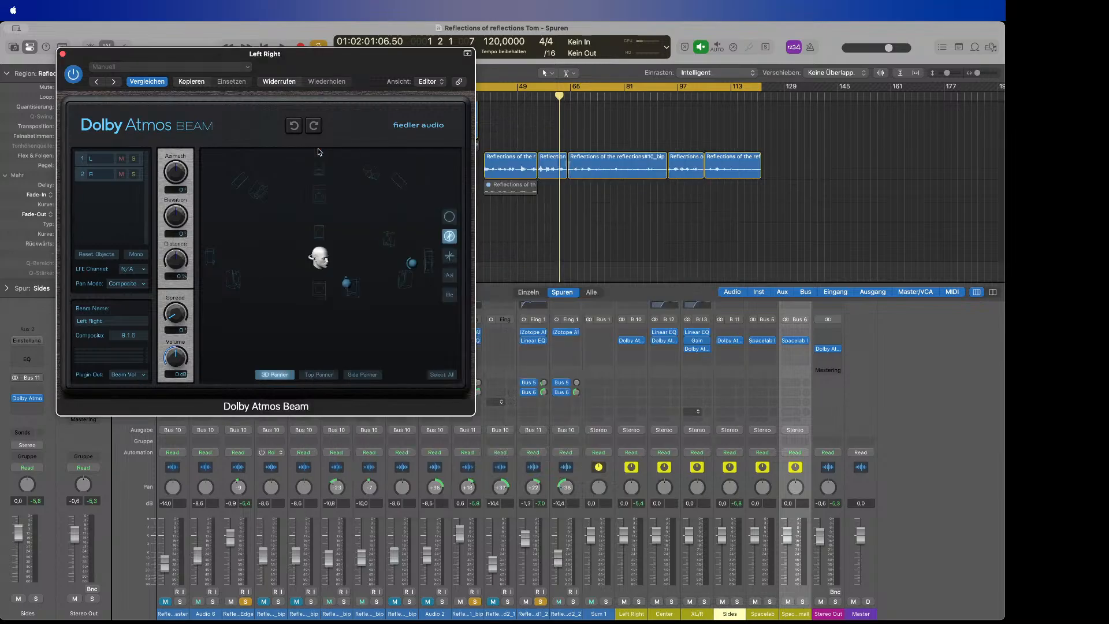
Examine the speaker positions in the XL/R and Sides Dolby Atmos Beam plug-ins, closing each window after viewing
{"action": "mouse_move", "coordinate": [699, 351]}
{"action": "left_click", "coordinate": [699, 352]}
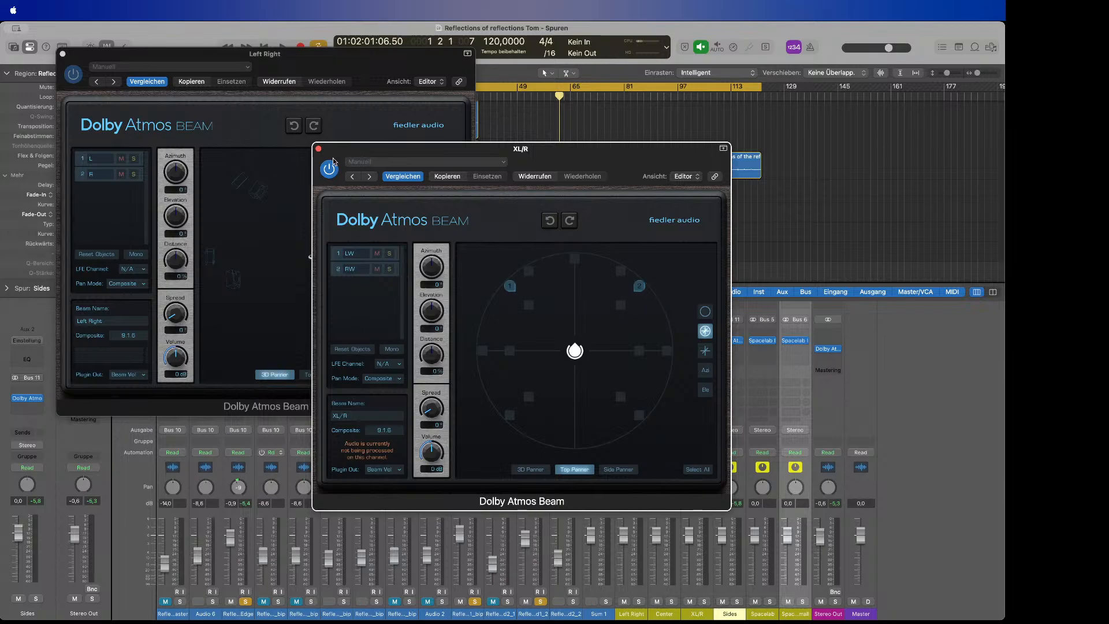
{"action": "left_click", "coordinate": [320, 150]}
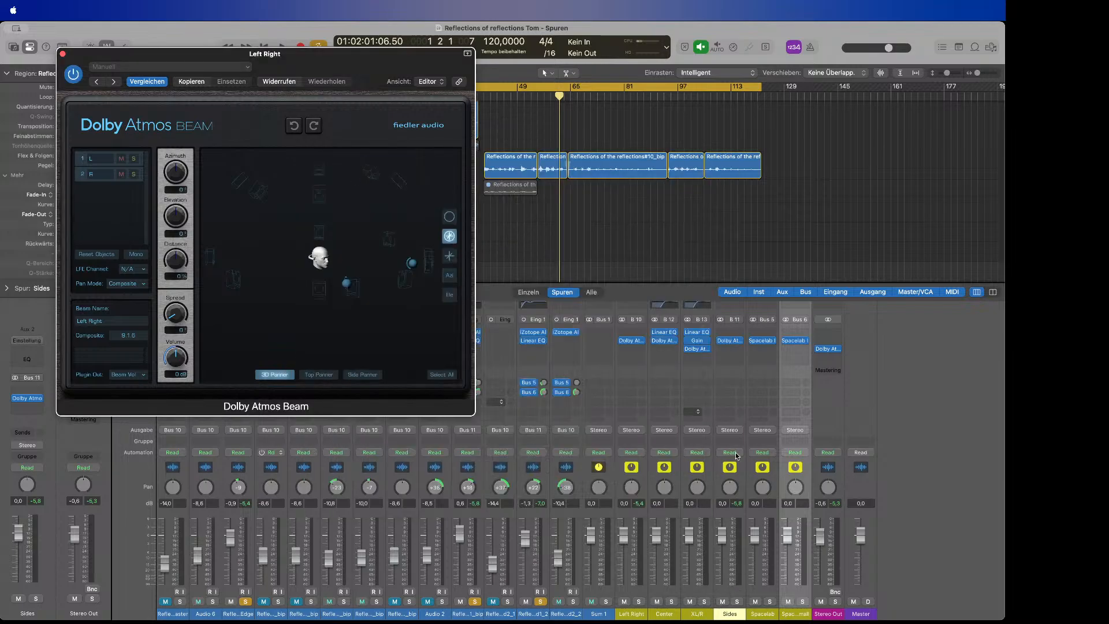
{"action": "left_click", "coordinate": [730, 340]}
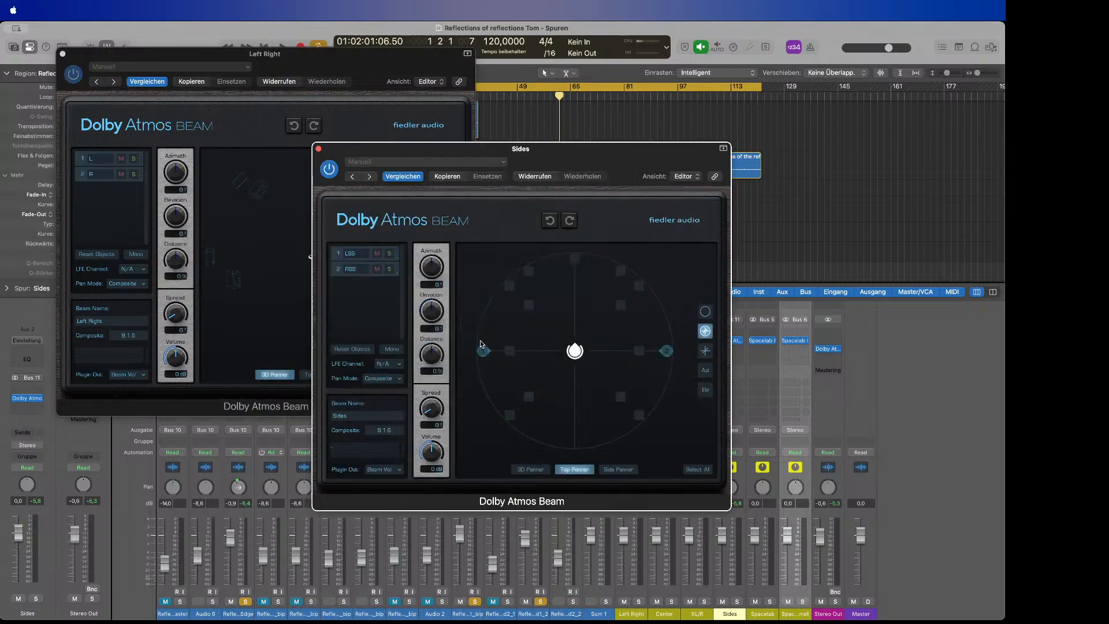
{"action": "left_click", "coordinate": [319, 149]}
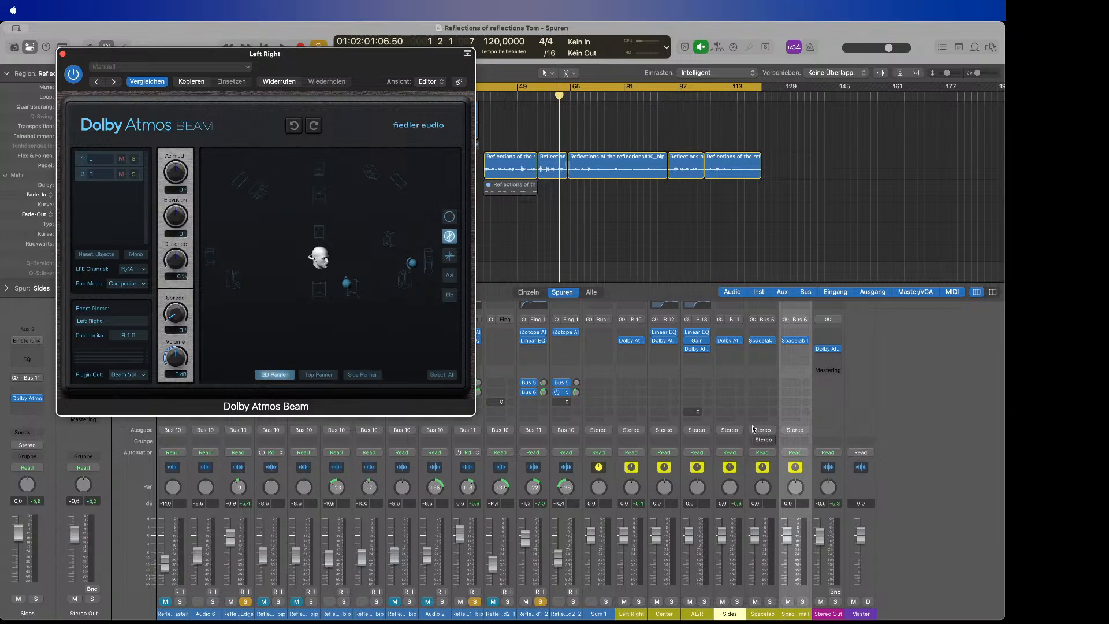
Examine the Gain and Dolby Atmos Beam plug-ins on the XL/R channel, and close them along with the Left Right Beam window
{"action": "left_click", "coordinate": [697, 342]}
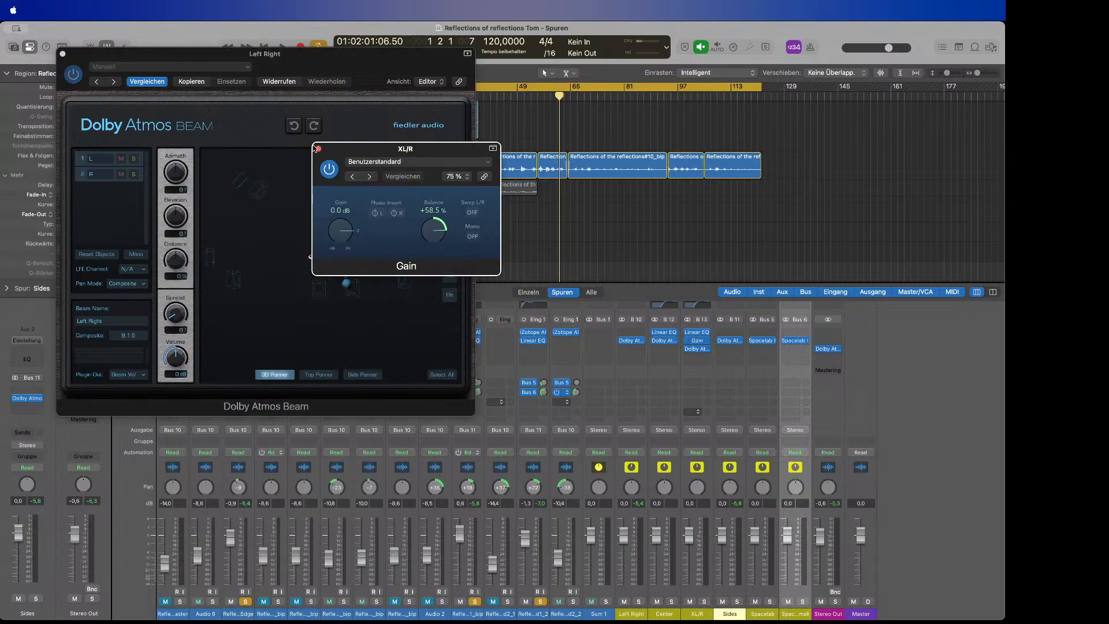
{"action": "left_click", "coordinate": [318, 148]}
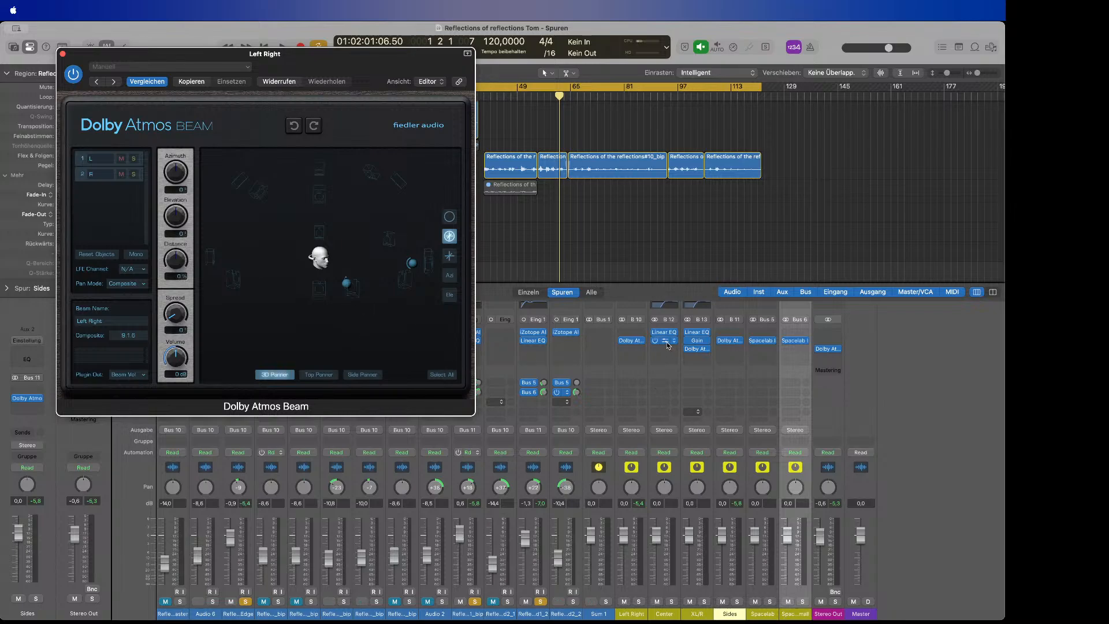
{"action": "left_click", "coordinate": [696, 349]}
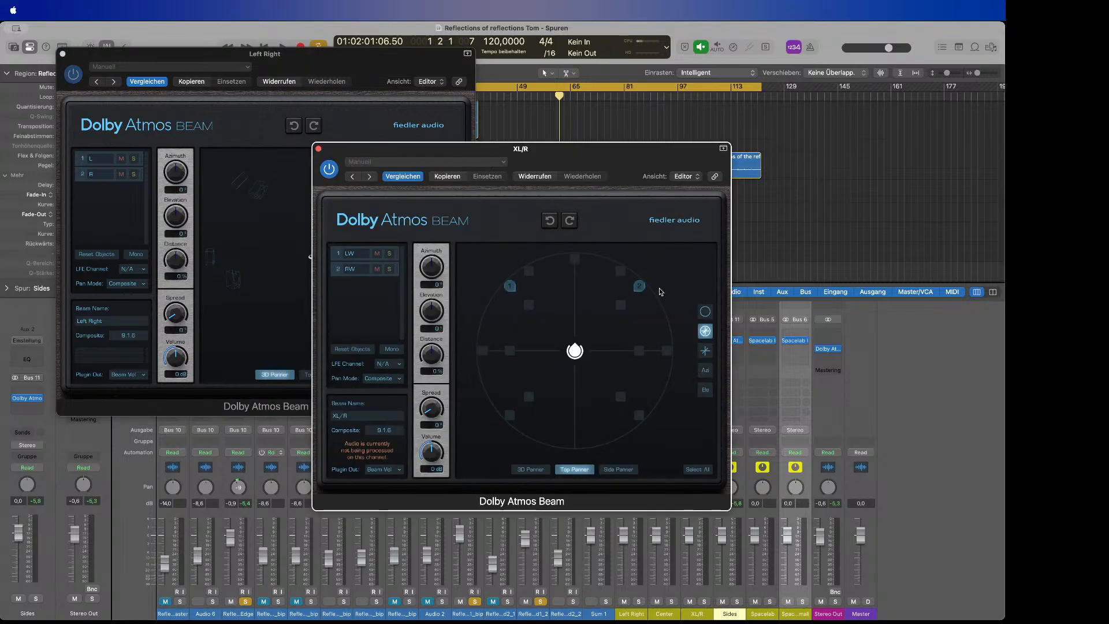
{"action": "left_click", "coordinate": [318, 148]}
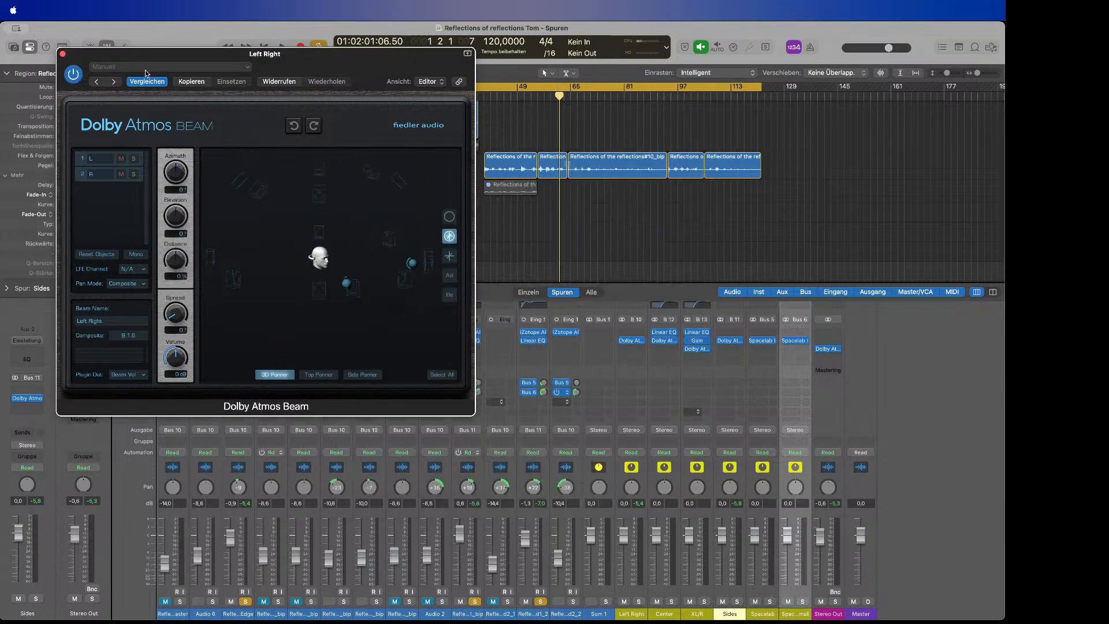
{"action": "left_click", "coordinate": [62, 54]}
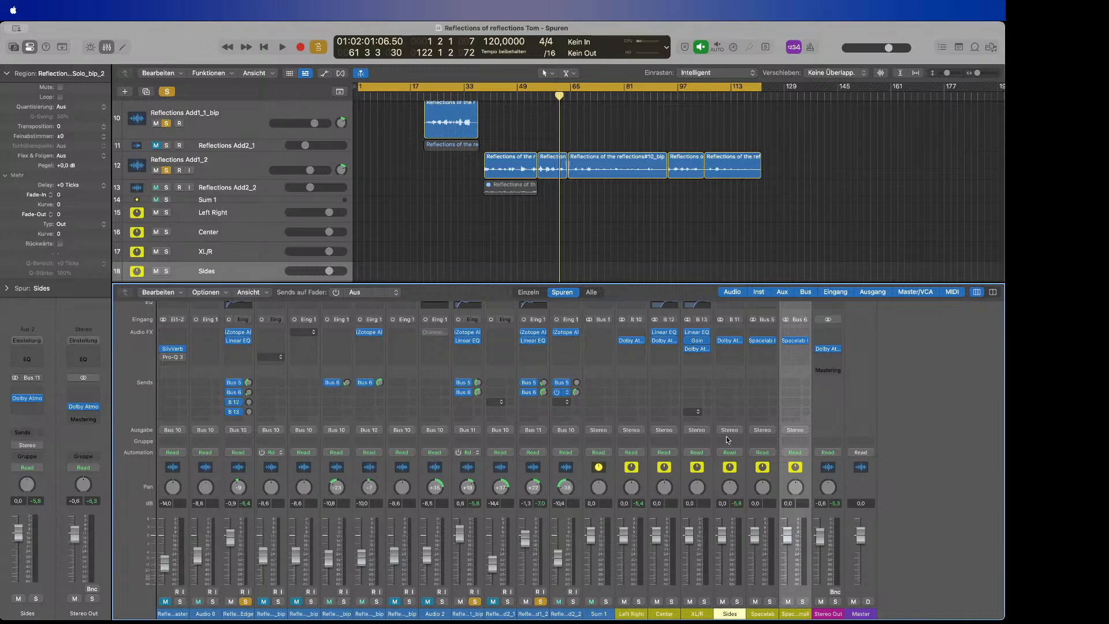
Open the Master Channel section of Dolby Atmos Composer on Stereo Out and play the mix from the beginning
{"action": "left_click", "coordinate": [829, 349]}
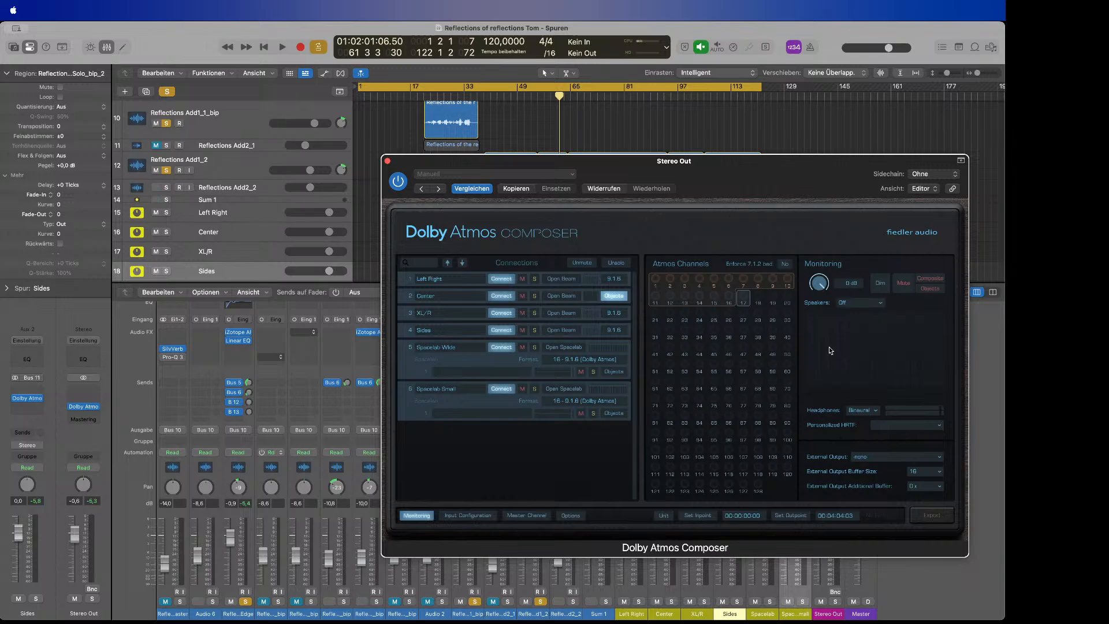
{"action": "left_click", "coordinate": [531, 517]}
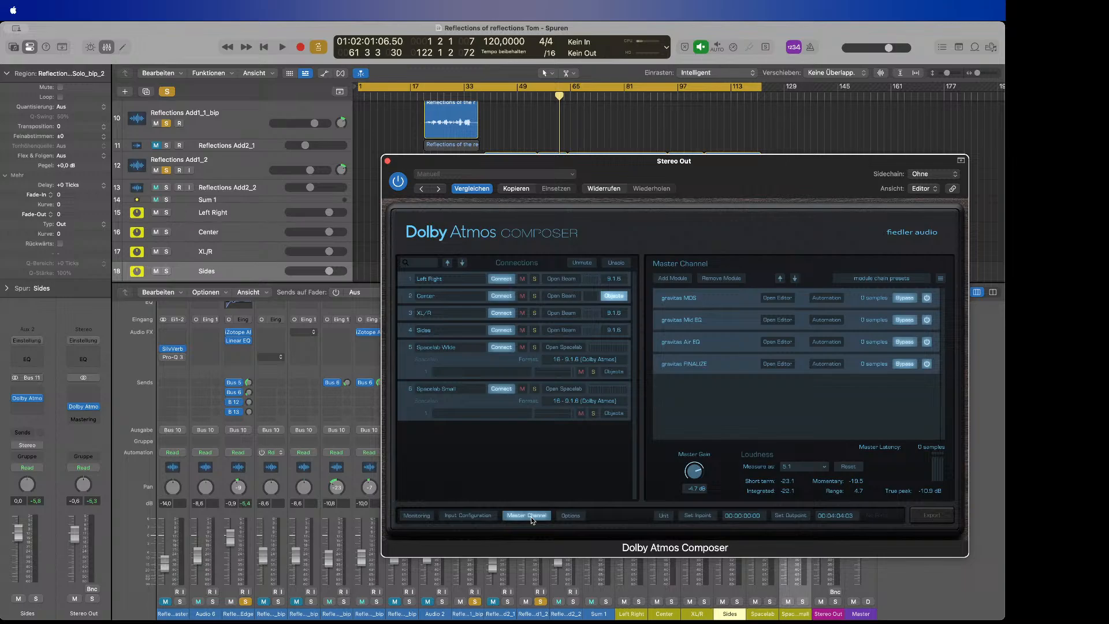
{"action": "key", "text": "Return"}
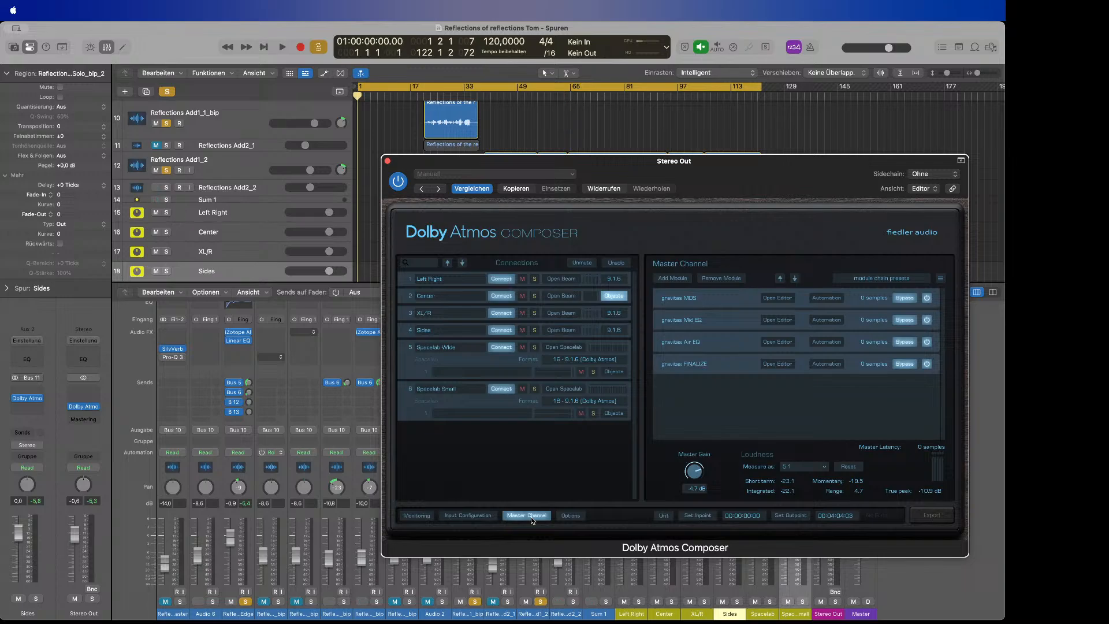
{"action": "key", "text": "space"}
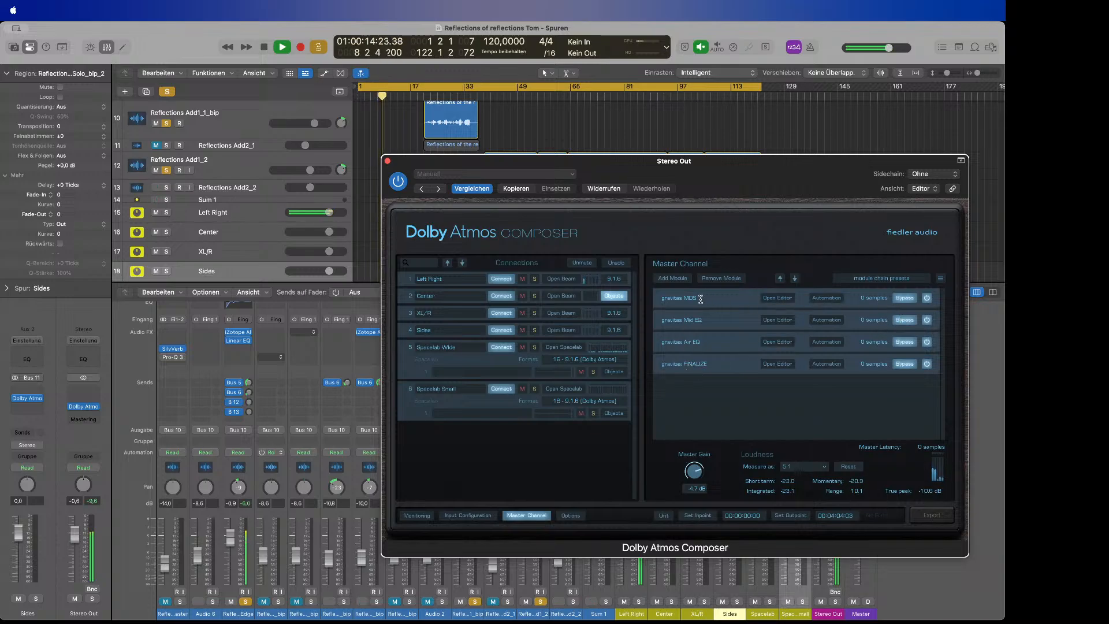
Audition the gravitas MDS, Mid EQ, Air EQ and FINALIZE modules by enabling them one after another, bypass all four again and stop playback
{"action": "left_click", "coordinate": [905, 298]}
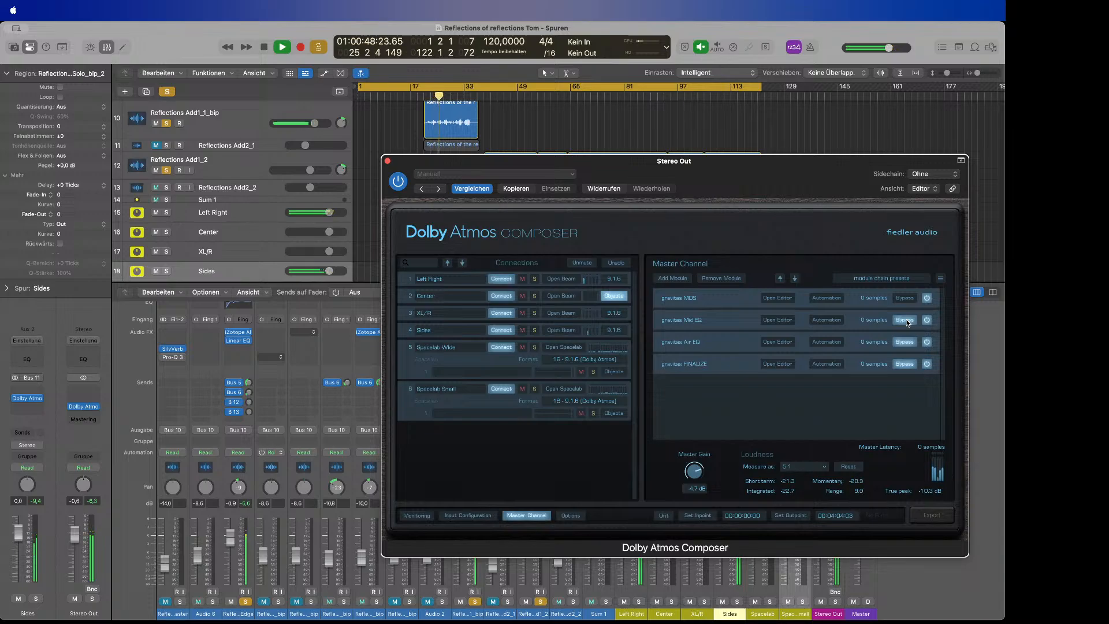
{"action": "left_click", "coordinate": [905, 321]}
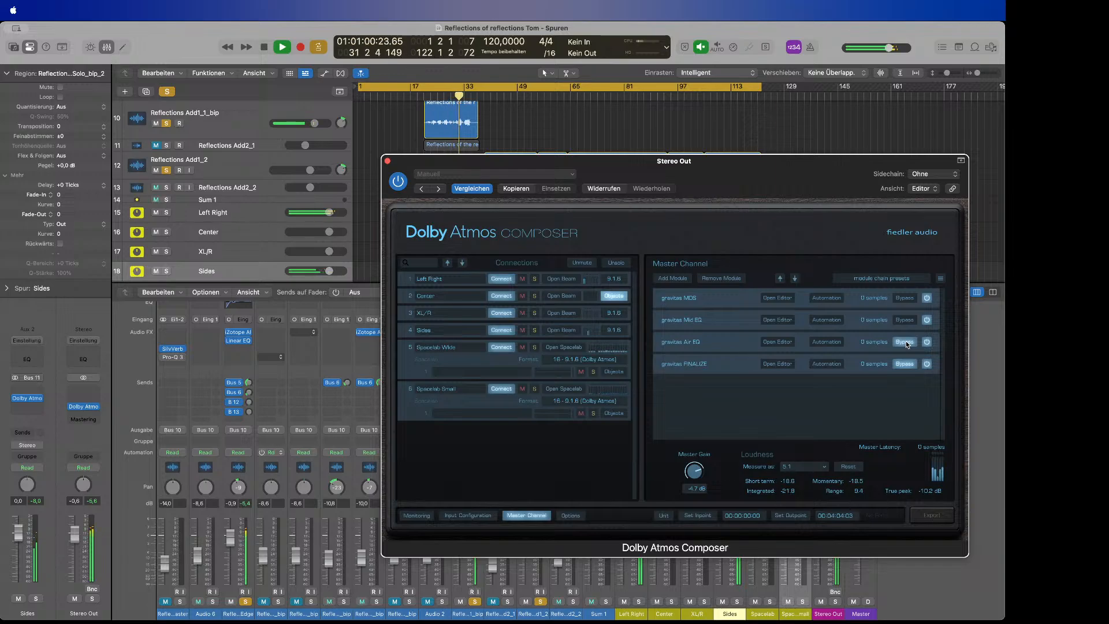
{"action": "left_click", "coordinate": [905, 342]}
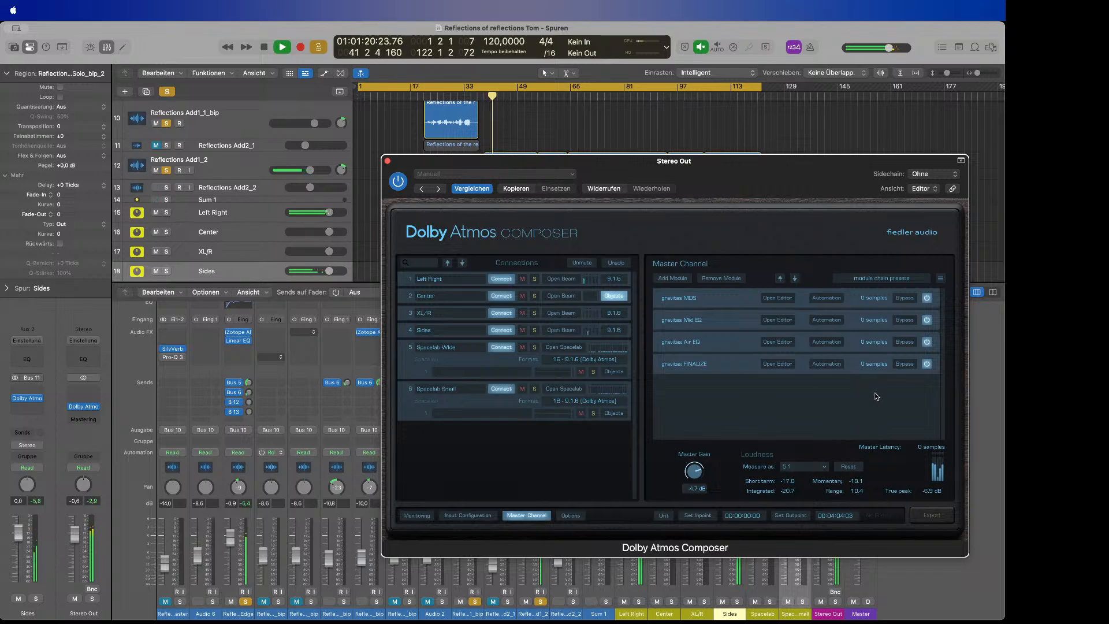
{"action": "left_click", "coordinate": [903, 364]}
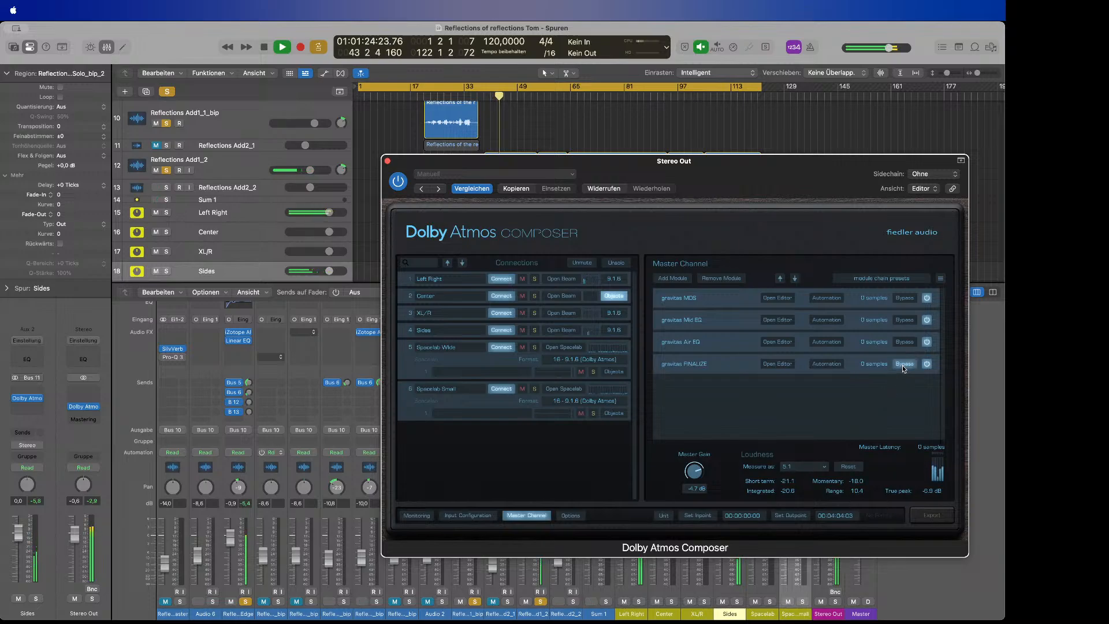
{"action": "left_click", "coordinate": [904, 342]}
{"action": "left_click", "coordinate": [904, 319]}
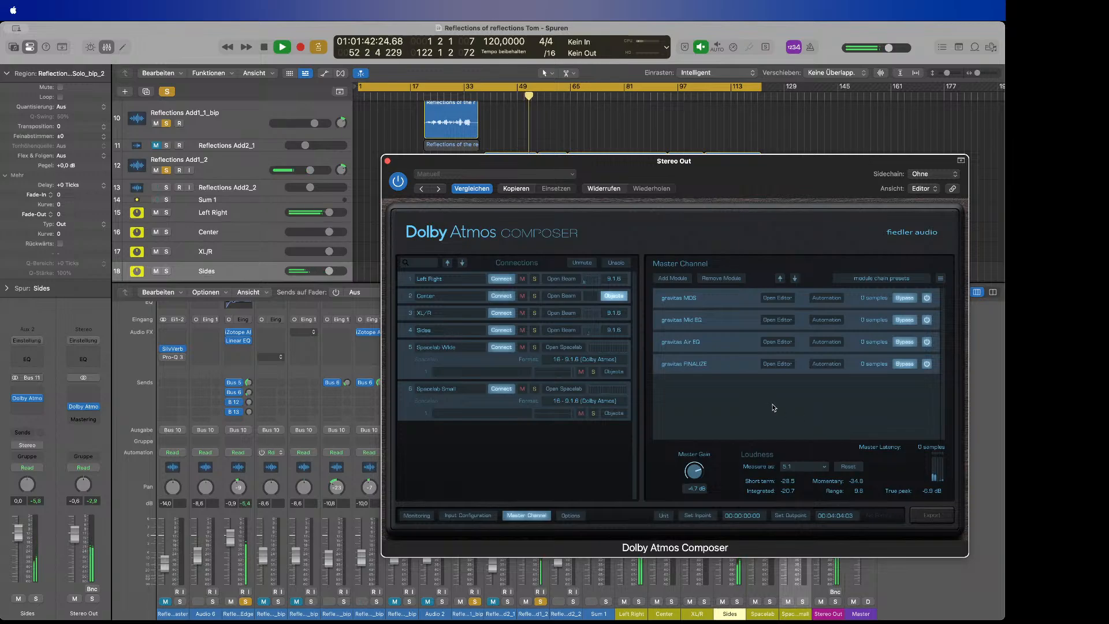
{"action": "key", "text": "space"}
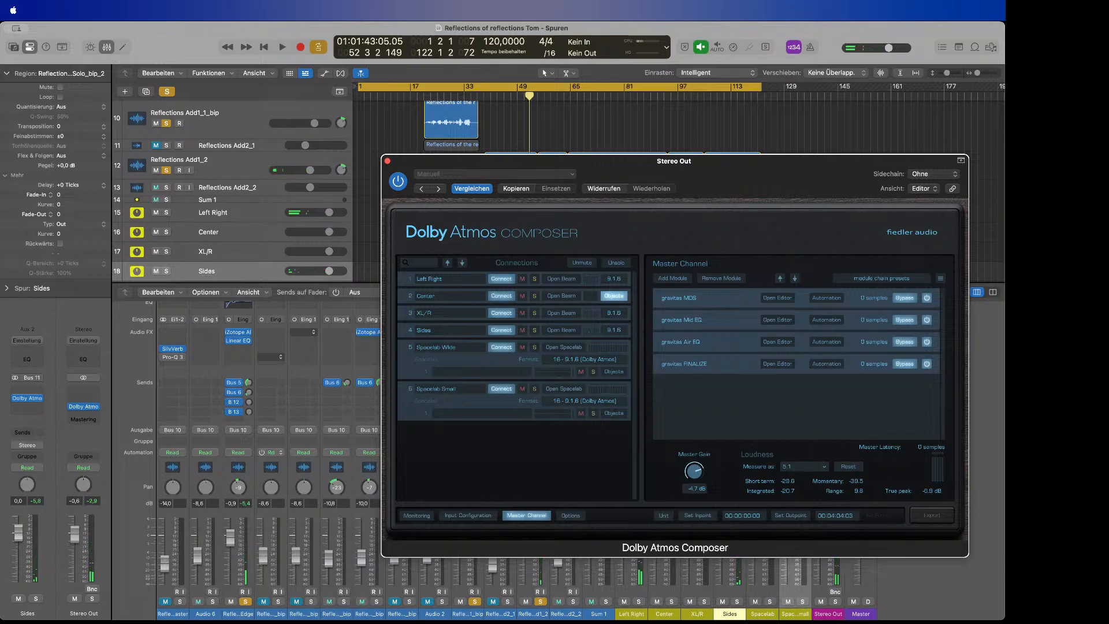
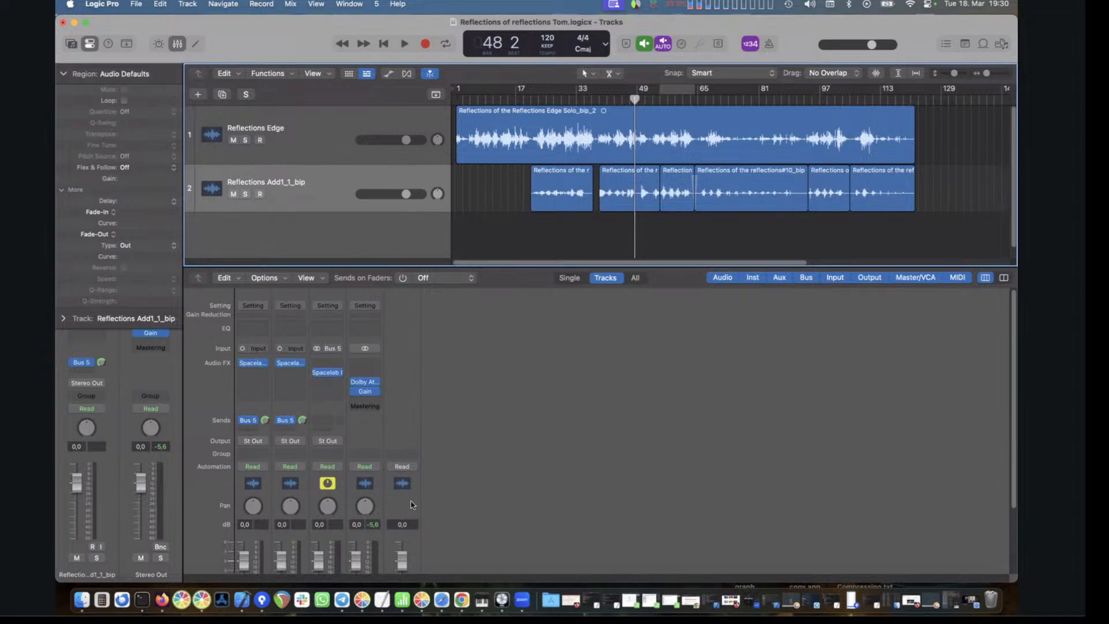
Inspect the Spacelab Beam on Reflections Edge and the Reflections Add1_1 source in Spacelab Interstellar, closing each window after viewing
{"action": "left_click", "coordinate": [252, 363]}
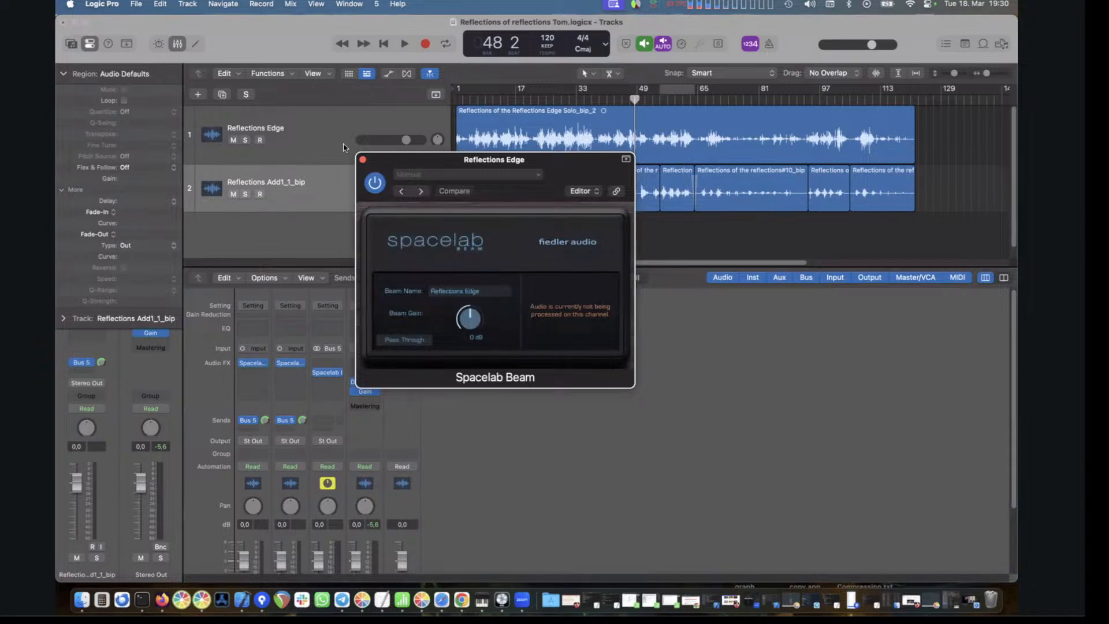
{"action": "left_click", "coordinate": [362, 159]}
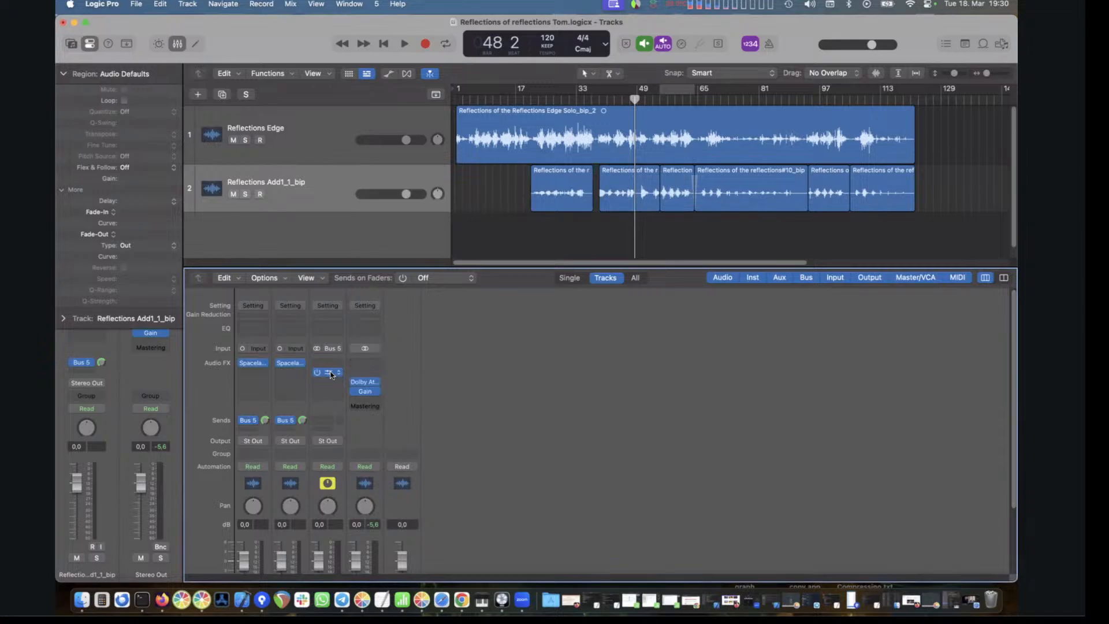
{"action": "left_click", "coordinate": [330, 374]}
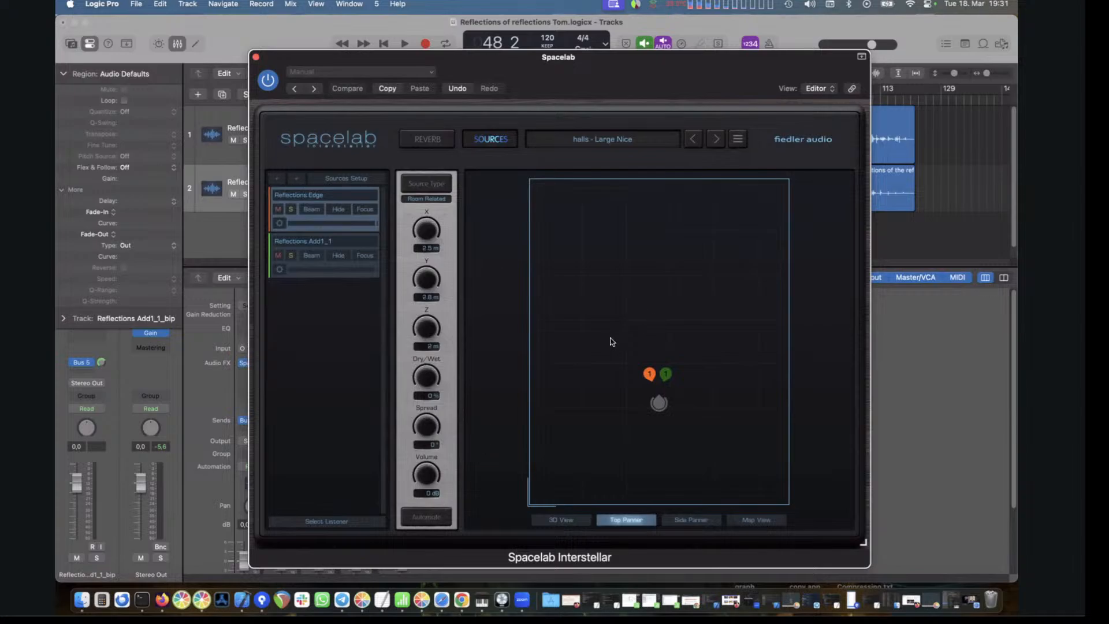
{"action": "left_click", "coordinate": [665, 375]}
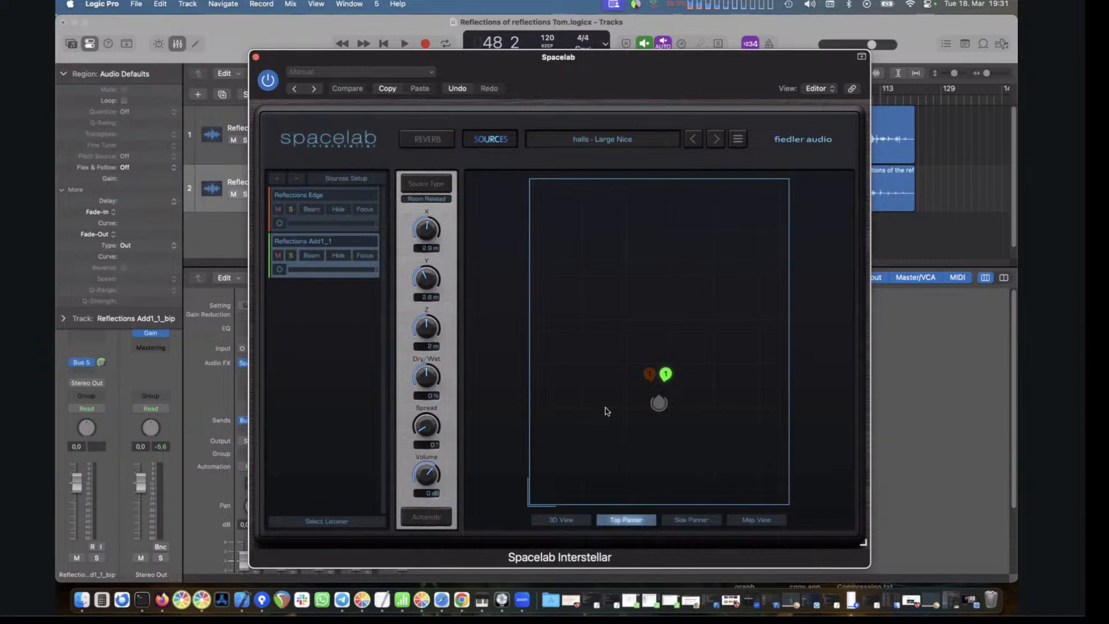
{"action": "left_click", "coordinate": [256, 58]}
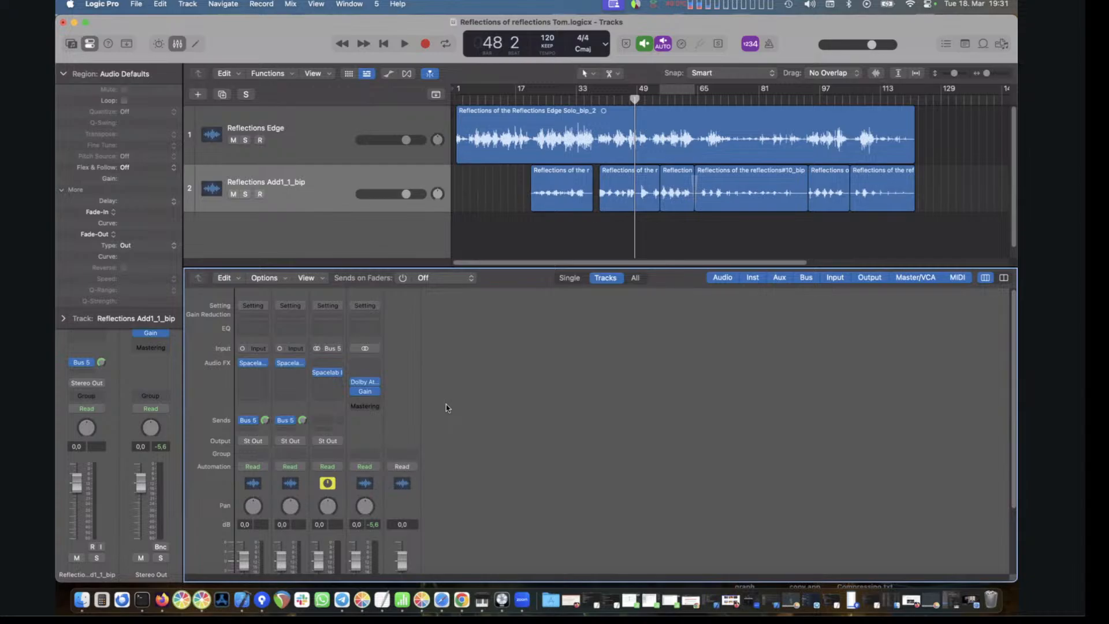
Inspect the Atmos channels assigned to the Spacelab Wide connection in Dolby Atmos Composer, and close the plug-in
{"action": "left_click", "coordinate": [364, 382]}
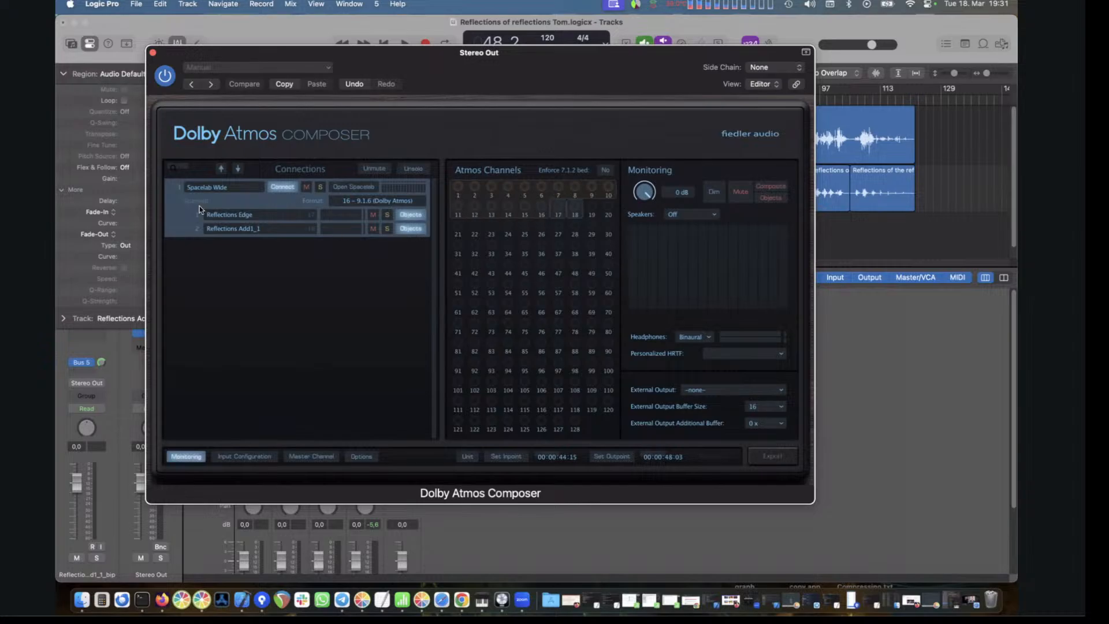
{"action": "left_click", "coordinate": [186, 218]}
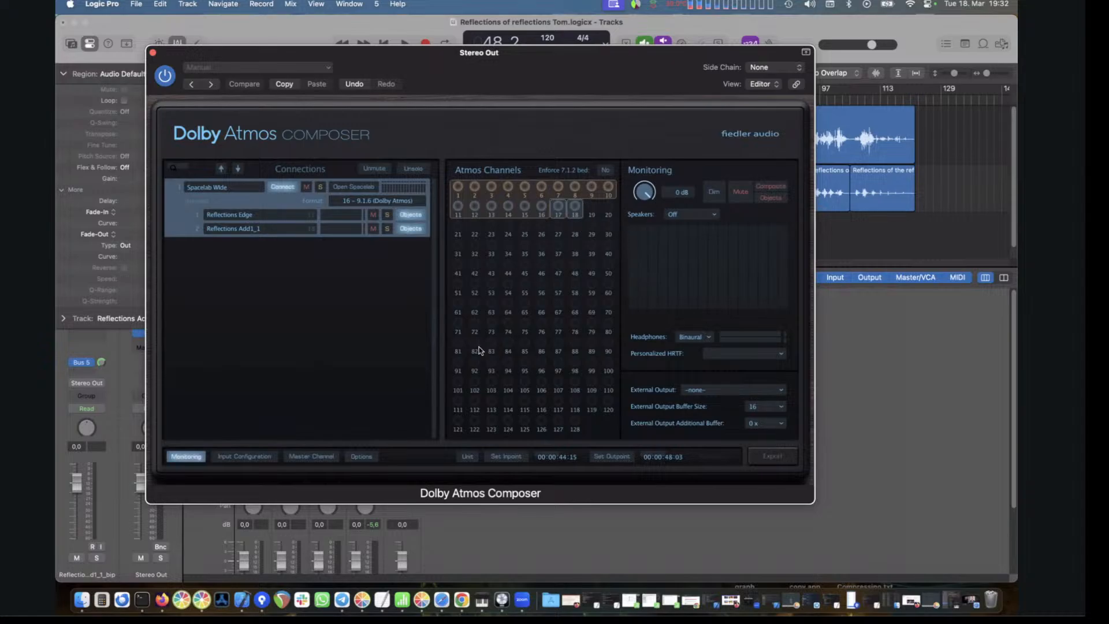
{"action": "left_click", "coordinate": [153, 54]}
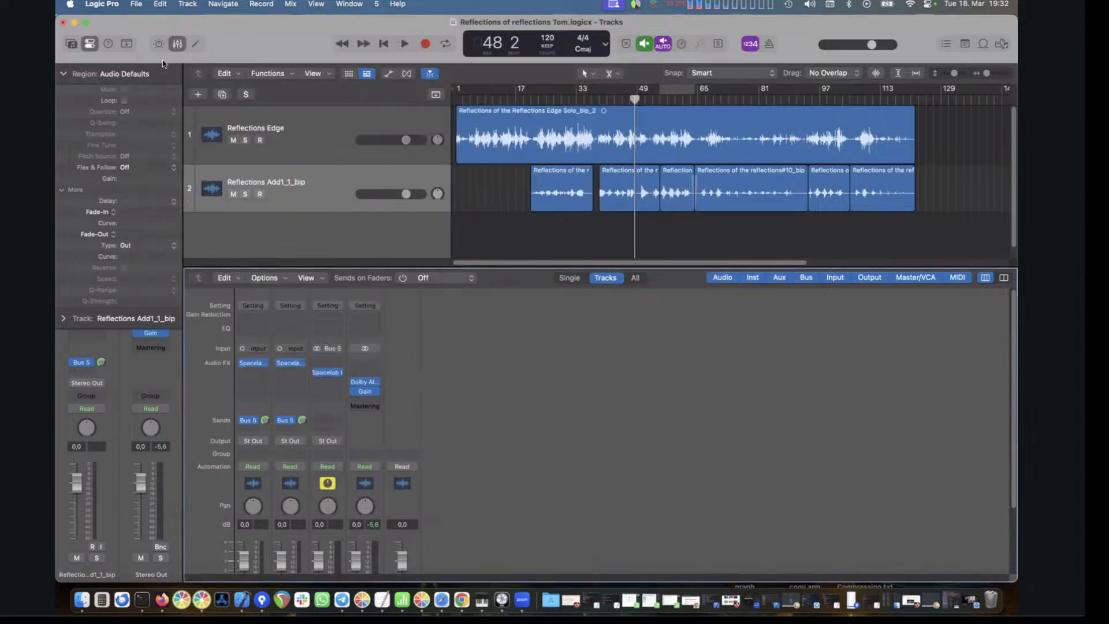
Reopen Spacelab Interstellar to view its reverb and source pages, examine the sources in 3D View and return to Top Panner
{"action": "left_click", "coordinate": [328, 372]}
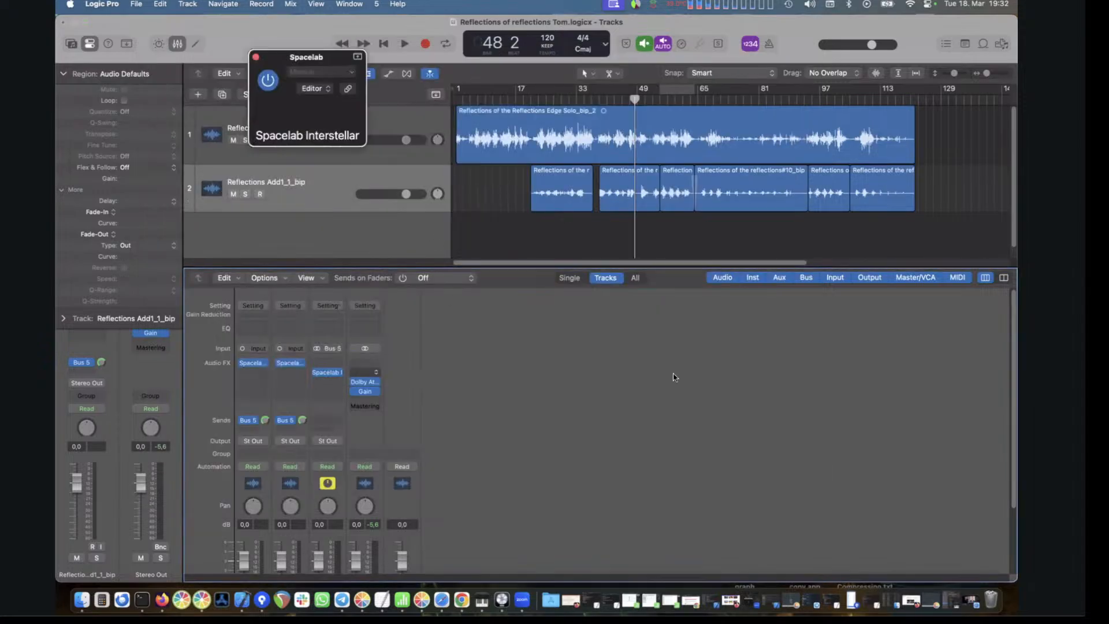
{"action": "left_click_drag", "start_coordinate": [716, 50], "coordinate": [675, 26]}
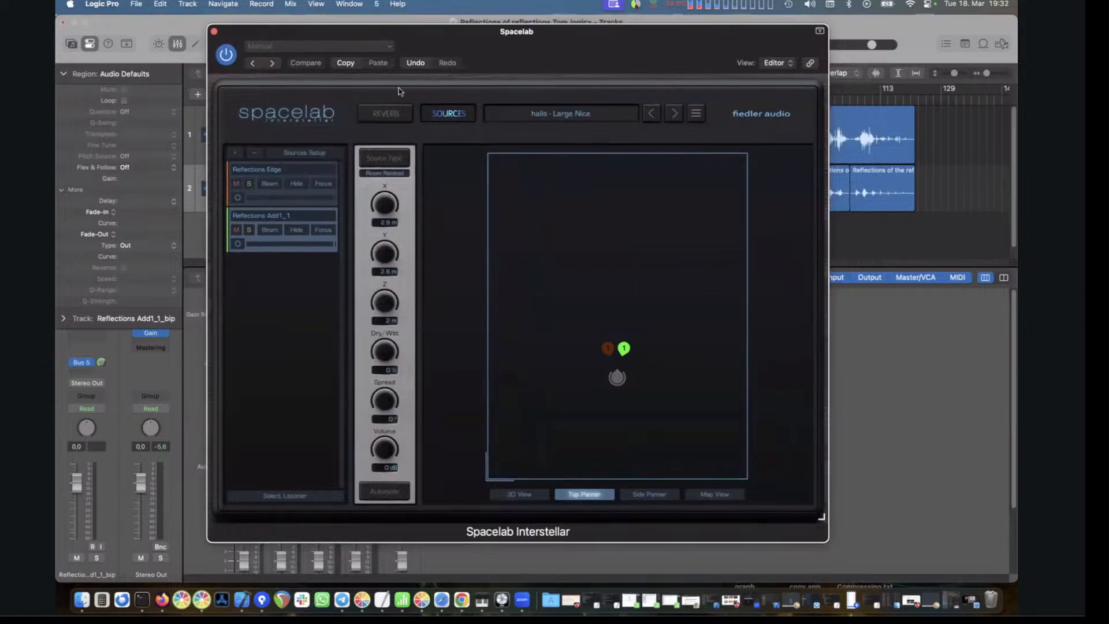
{"action": "left_click", "coordinate": [404, 112]}
{"action": "left_click", "coordinate": [462, 115]}
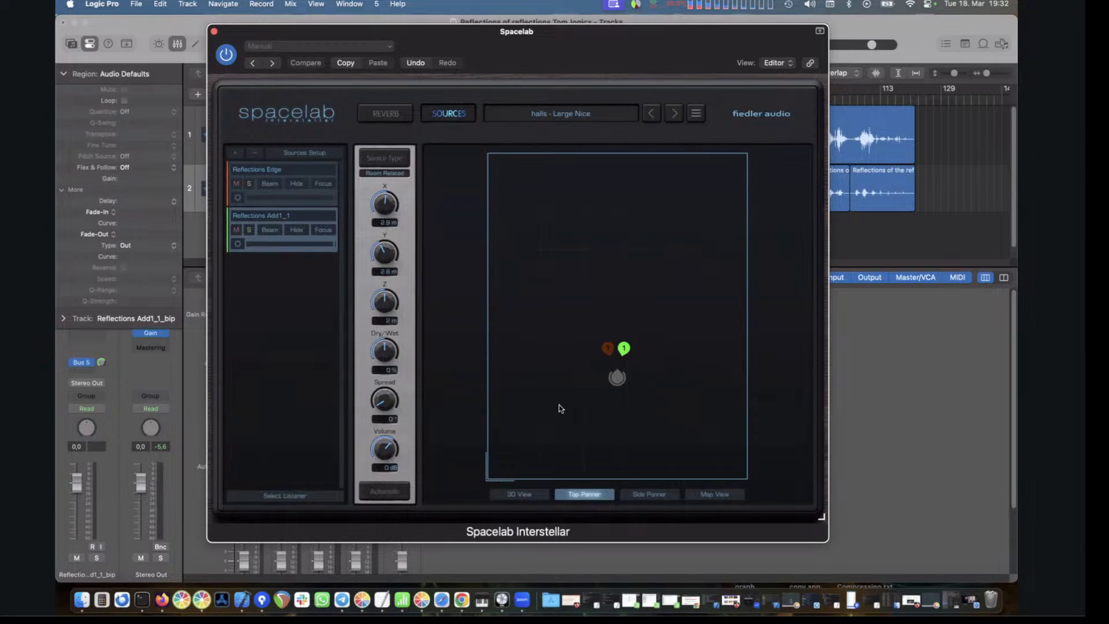
{"action": "left_click", "coordinate": [536, 491]}
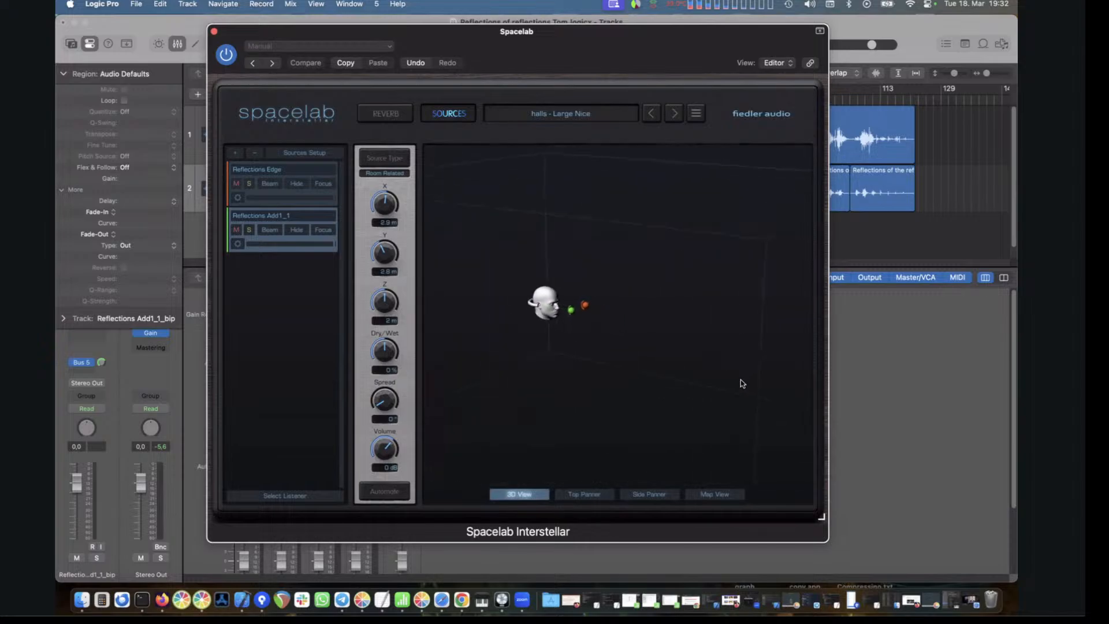
{"action": "left_click", "coordinate": [595, 495]}
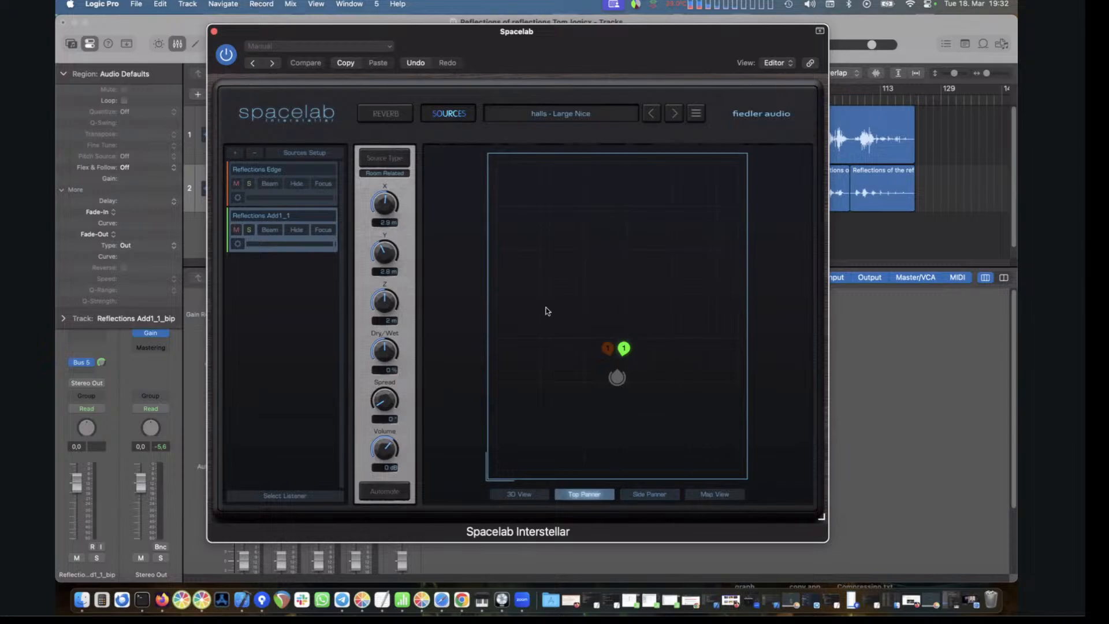
Set the playhead to bar 5 and start playback with the whole Spacelab Interstellar window in view
{"action": "left_click_drag", "start_coordinate": [682, 33], "coordinate": [729, 173]}
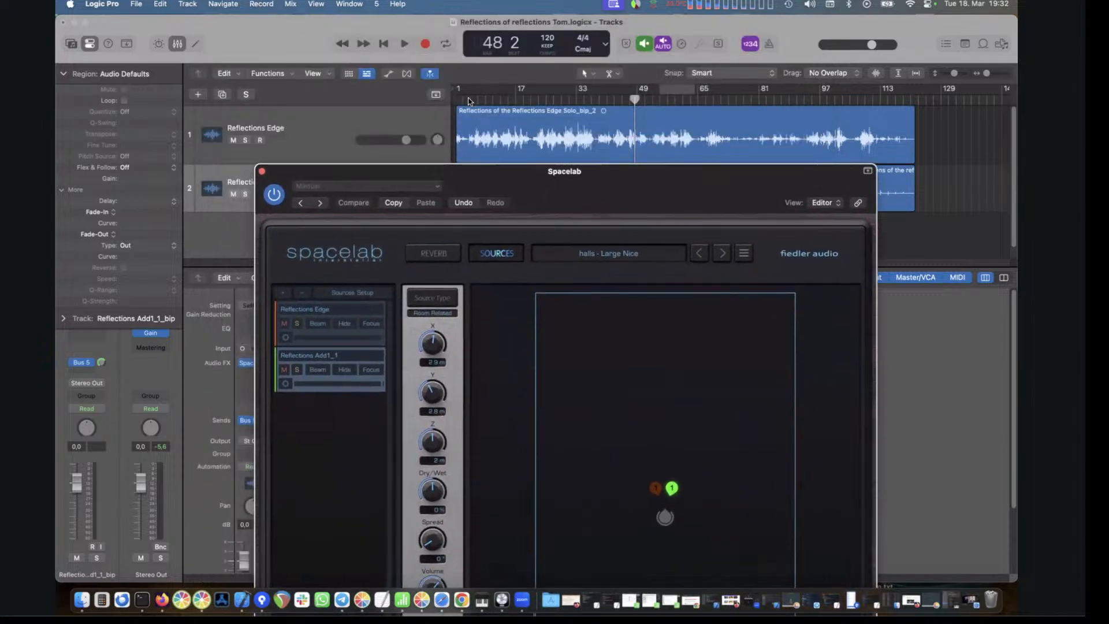
{"action": "left_click", "coordinate": [471, 97]}
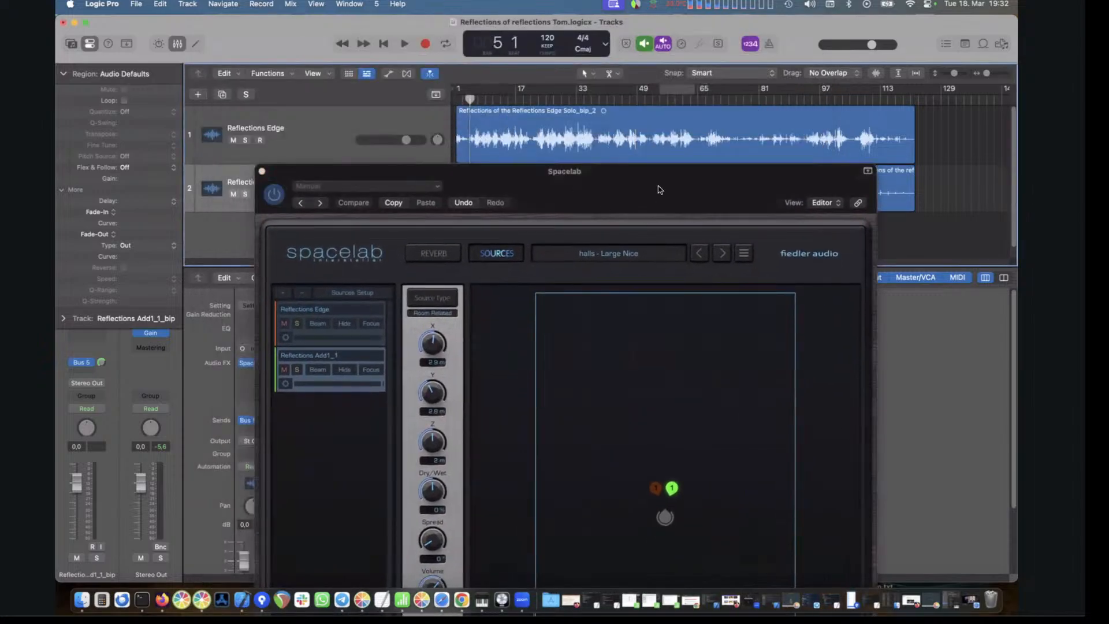
{"action": "left_click_drag", "start_coordinate": [658, 183], "coordinate": [623, 66]}
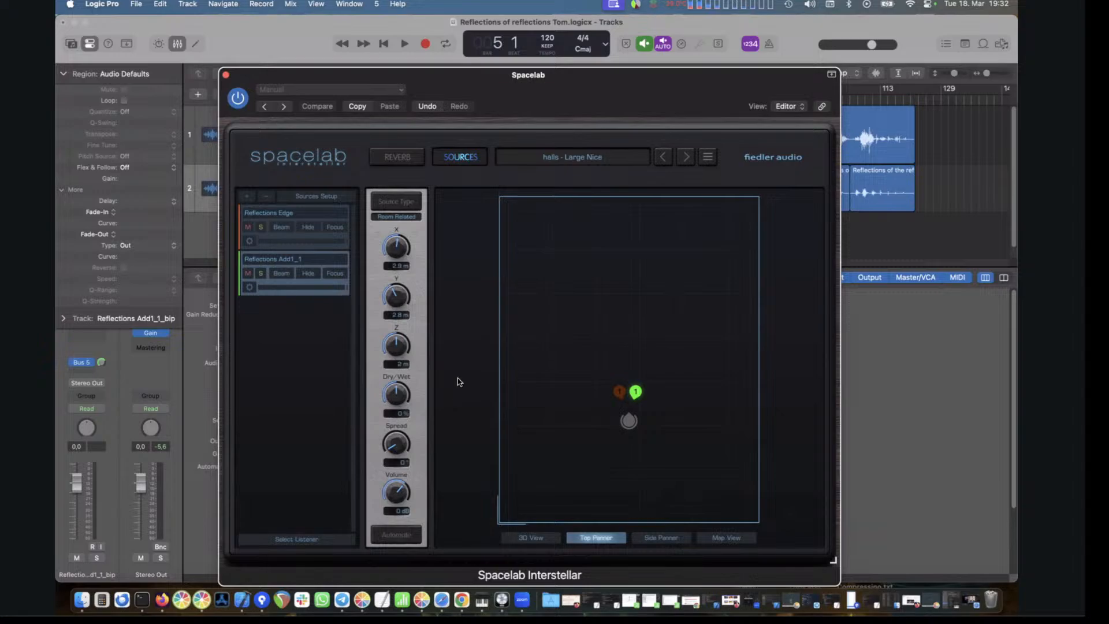
{"action": "key", "text": "space"}
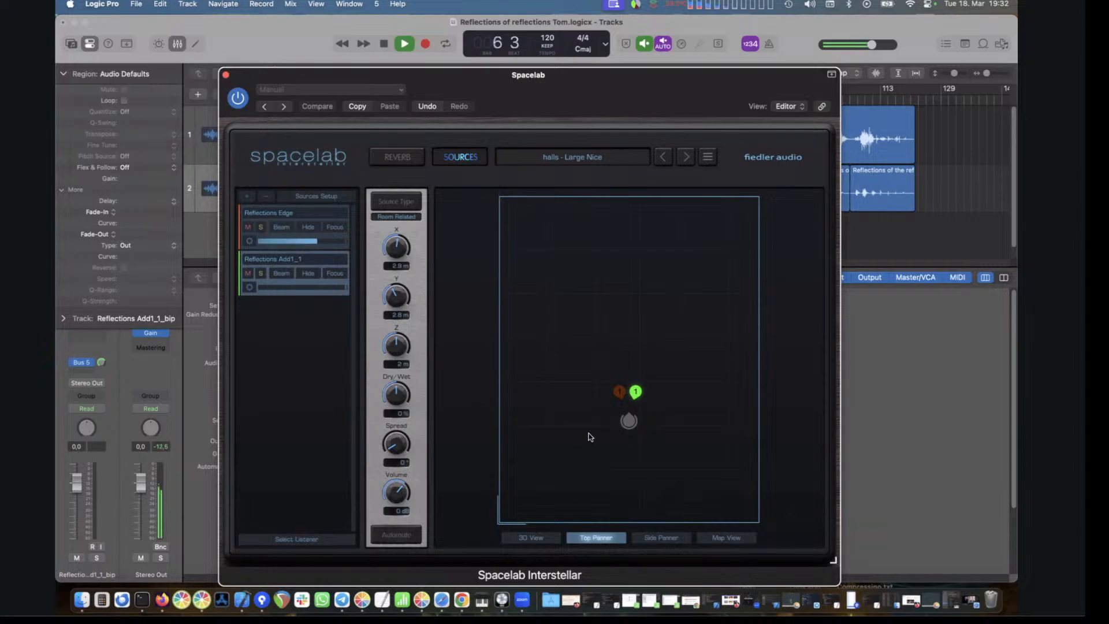
Select the Reflections Edge source and move it around in the Spacelab Top Panner during playback
{"action": "left_click", "coordinate": [619, 393]}
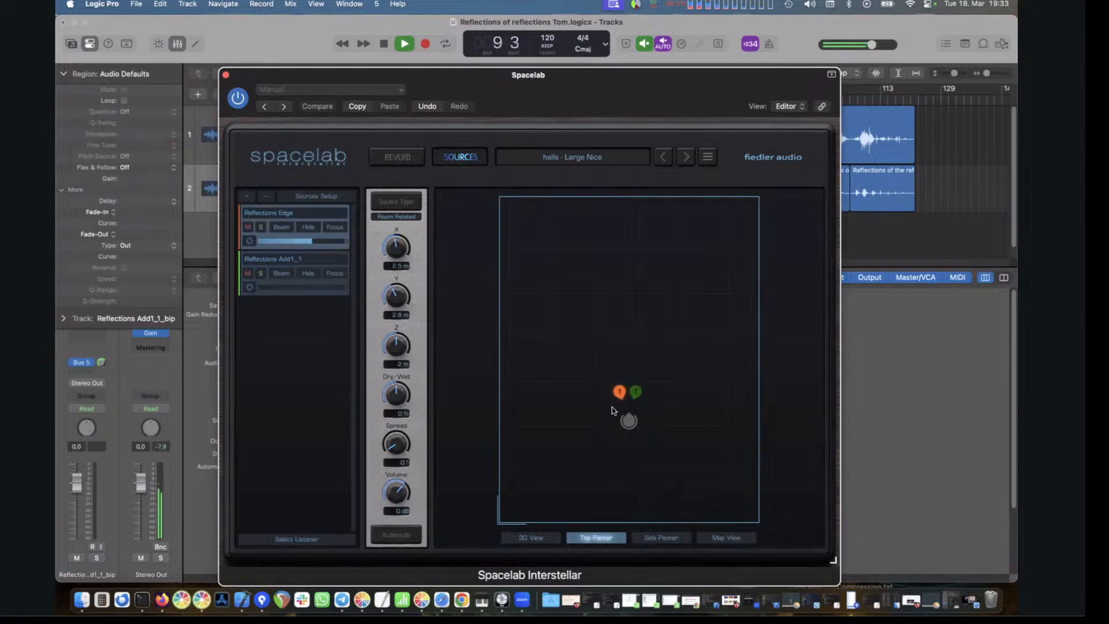
{"action": "mouse_move", "coordinate": [619, 394]}
{"action": "left_mouse_down"}
{"action": "mouse_move", "coordinate": [666, 410]}
{"action": "mouse_move", "coordinate": [667, 430]}
{"action": "mouse_move", "coordinate": [634, 463]}
{"action": "mouse_move", "coordinate": [602, 449]}
{"action": "mouse_move", "coordinate": [602, 396]}
{"action": "mouse_move", "coordinate": [624, 392]}
{"action": "mouse_move", "coordinate": [598, 415]}
{"action": "mouse_move", "coordinate": [607, 446]}
{"action": "mouse_move", "coordinate": [636, 454]}
{"action": "mouse_move", "coordinate": [655, 446]}
{"action": "mouse_move", "coordinate": [661, 428]}
{"action": "mouse_move", "coordinate": [649, 400]}
{"action": "mouse_move", "coordinate": [619, 394]}
{"action": "left_mouse_up"}
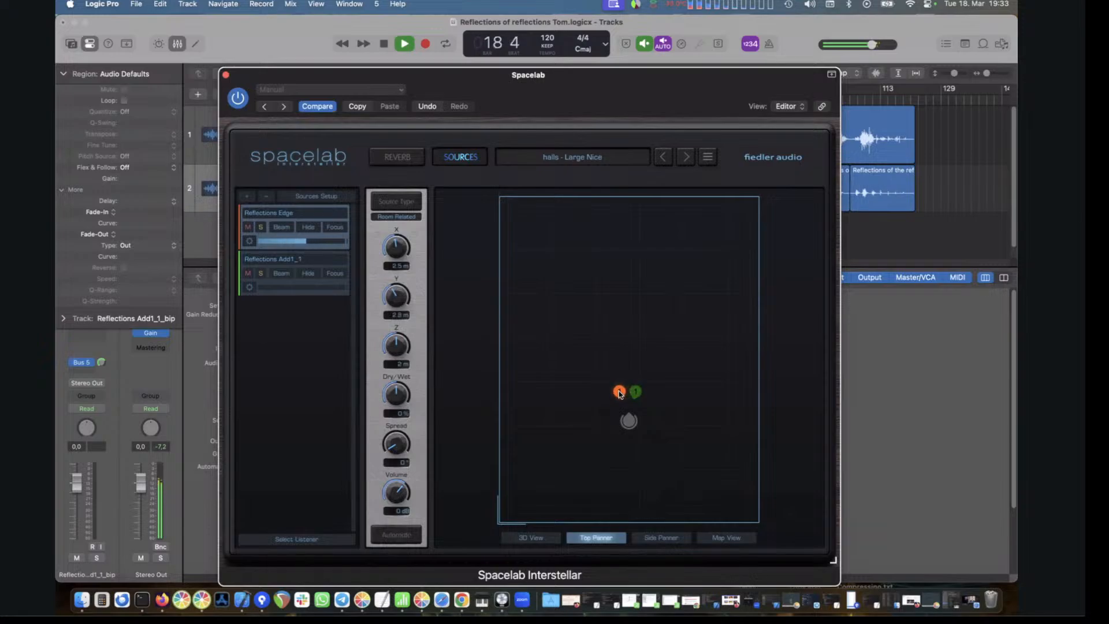
Stop playback, examine the reverb's Object Rendering distance gain settings, and return to the source positions
{"action": "key", "text": "space"}
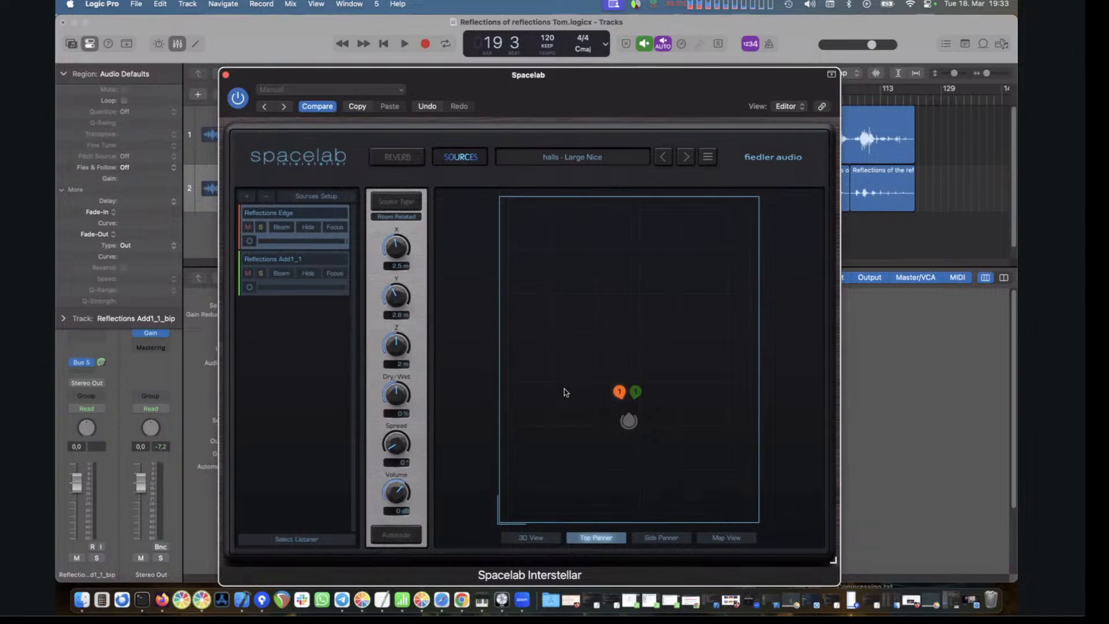
{"action": "left_click", "coordinate": [409, 162]}
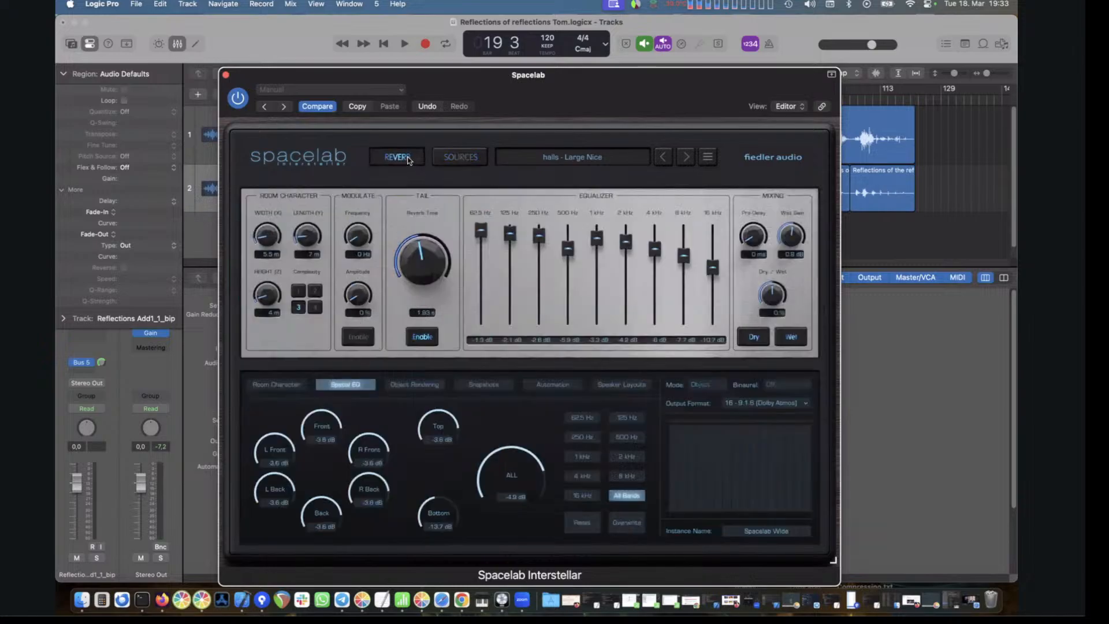
{"action": "left_click", "coordinate": [419, 385]}
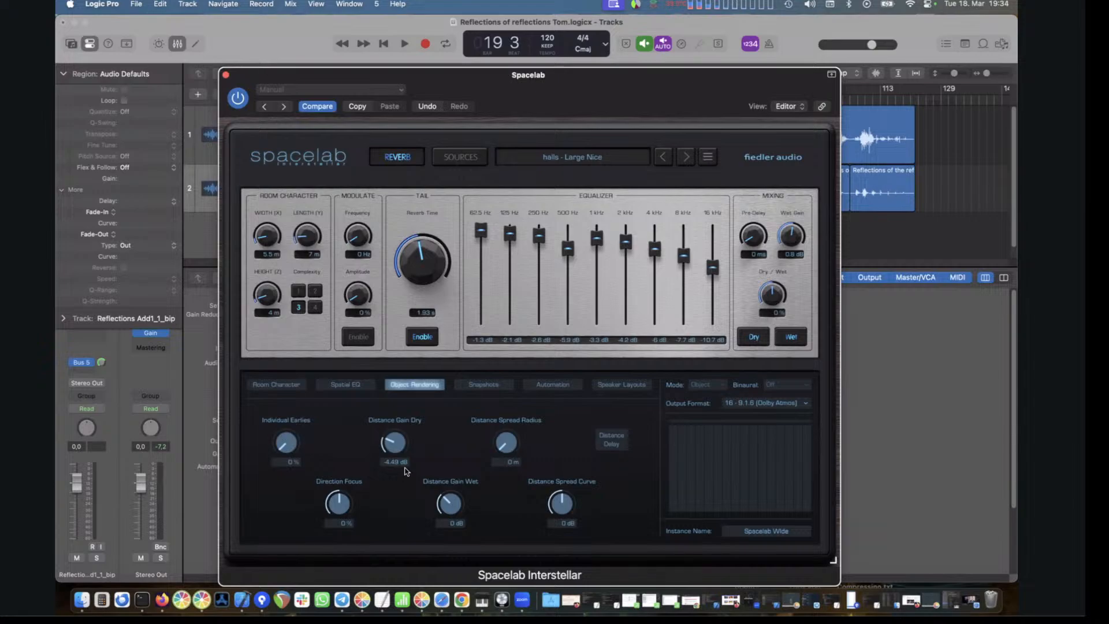
{"action": "left_click", "coordinate": [457, 156]}
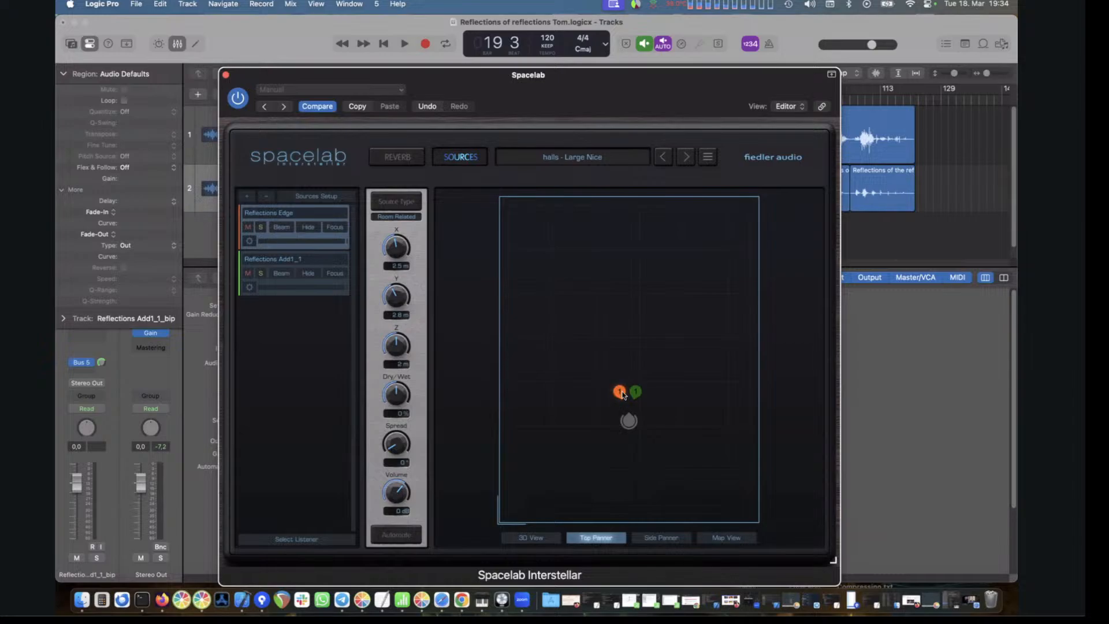
Select both Reflections sources, play them while moving the pair to the far front-right of the room and back near the listener, and stop playback
{"action": "left_click_drag", "start_coordinate": [612, 364], "coordinate": [654, 392]}
{"action": "key", "text": "space"}
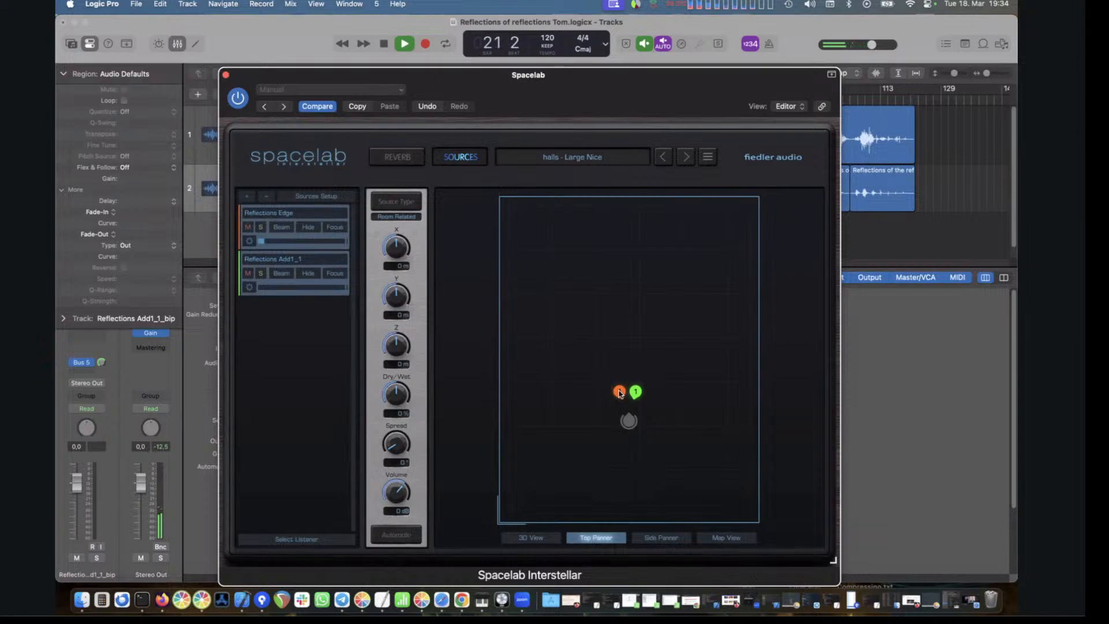
{"action": "mouse_move", "coordinate": [620, 393]}
{"action": "left_mouse_down"}
{"action": "mouse_move", "coordinate": [622, 204]}
{"action": "mouse_move", "coordinate": [621, 410]}
{"action": "left_mouse_up"}
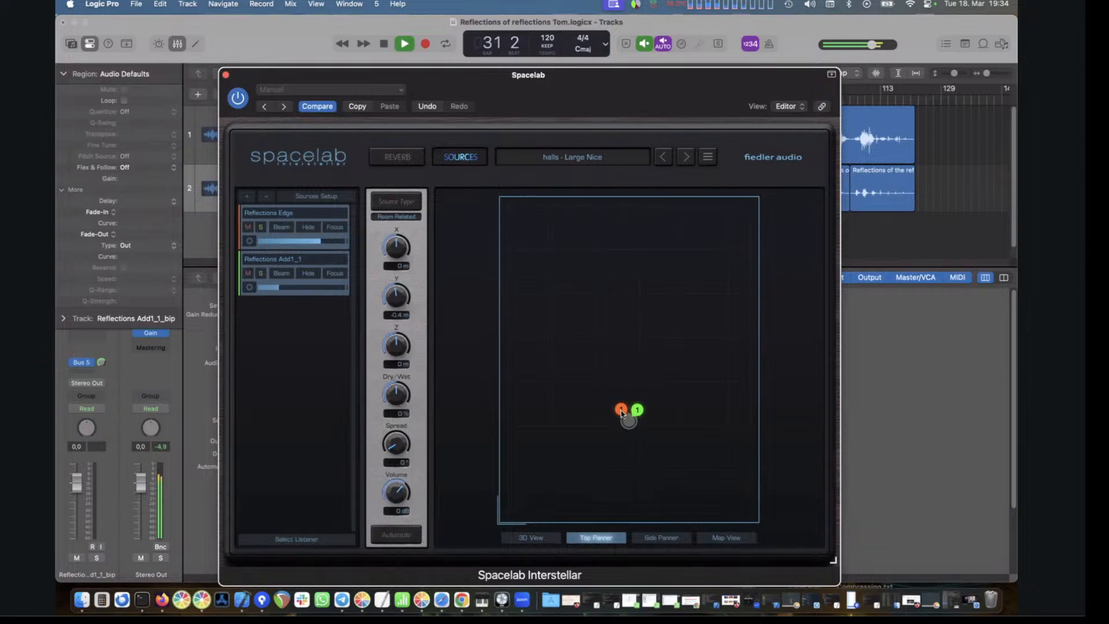
{"action": "left_click_drag", "start_coordinate": [622, 413], "coordinate": [706, 206]}
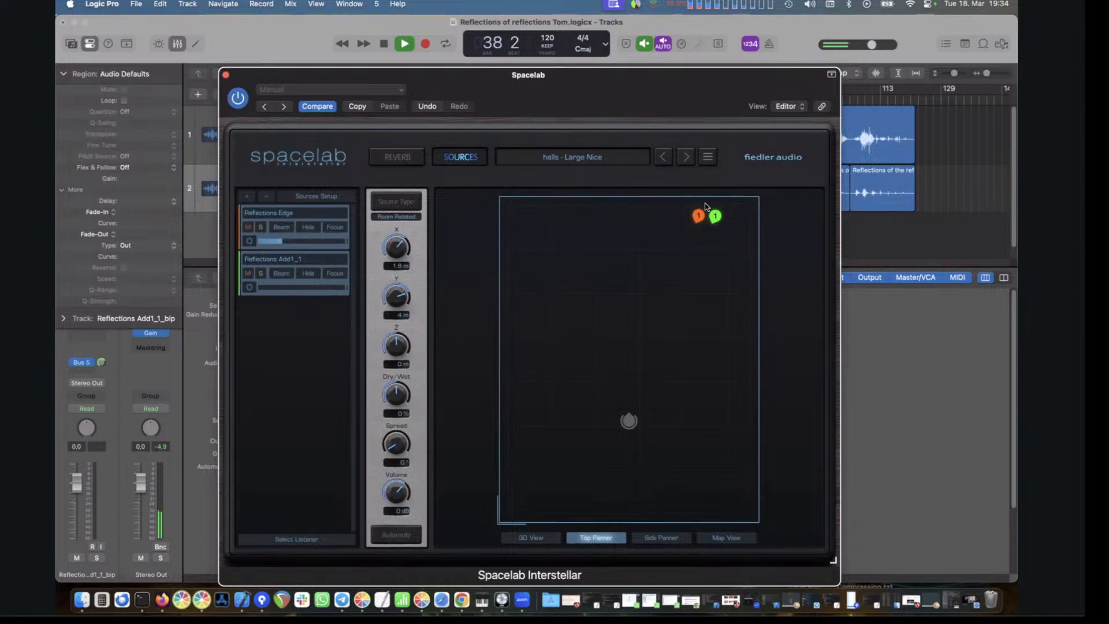
{"action": "left_click_drag", "start_coordinate": [705, 207], "coordinate": [621, 405]}
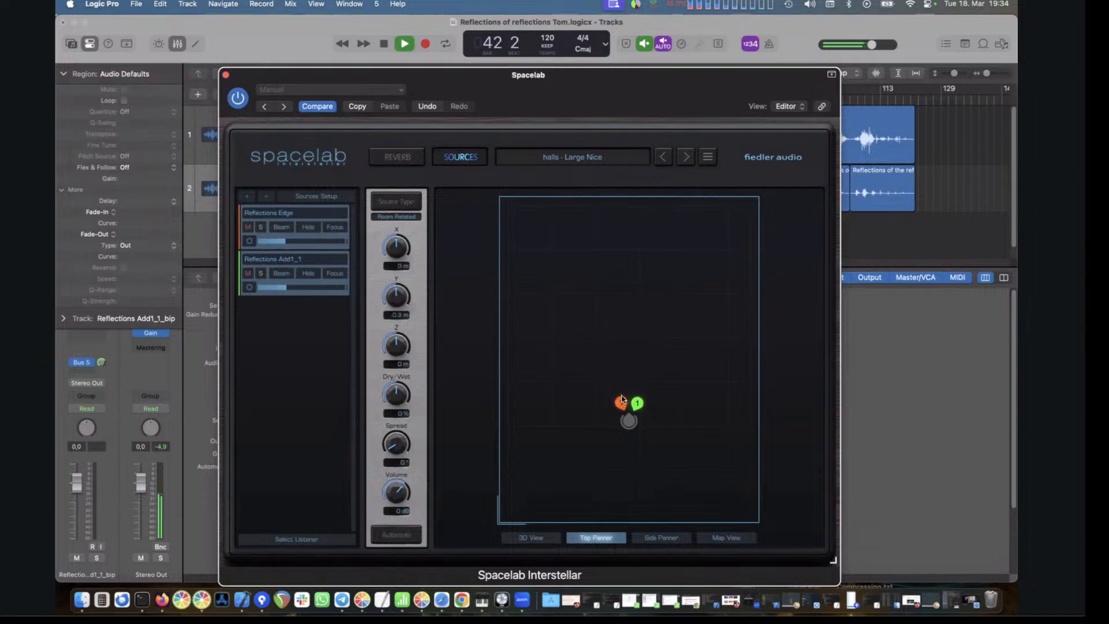
{"action": "key", "text": "space"}
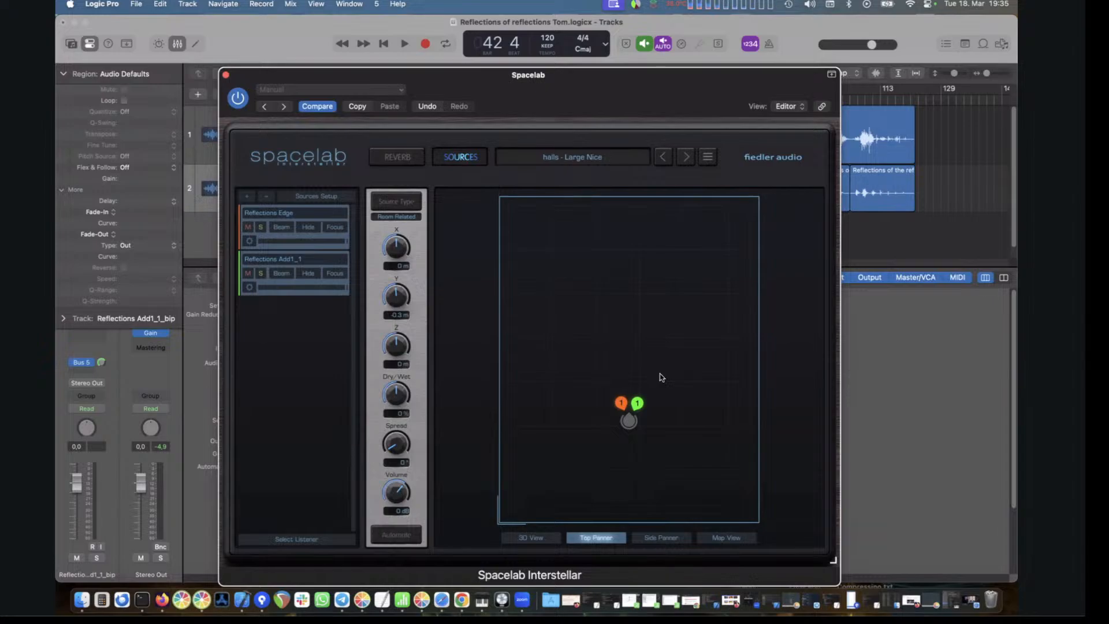
Review the reverb's Object Rendering settings again, return to the sources, and check the playhead in the arrangement behind the plug-in window
{"action": "left_click", "coordinate": [402, 160]}
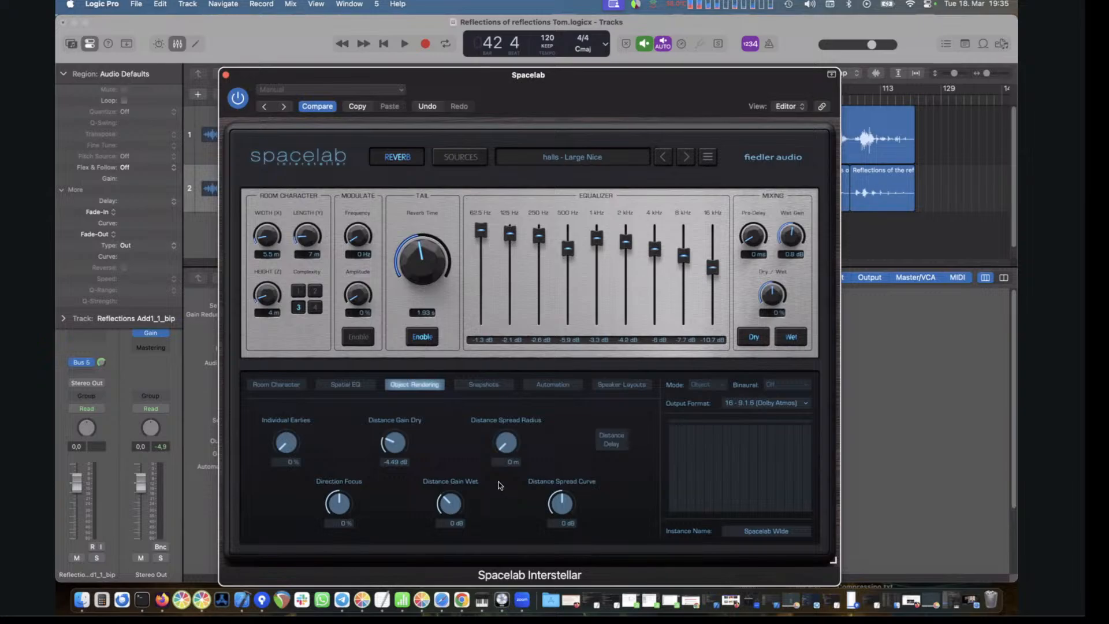
{"action": "left_click", "coordinate": [460, 158]}
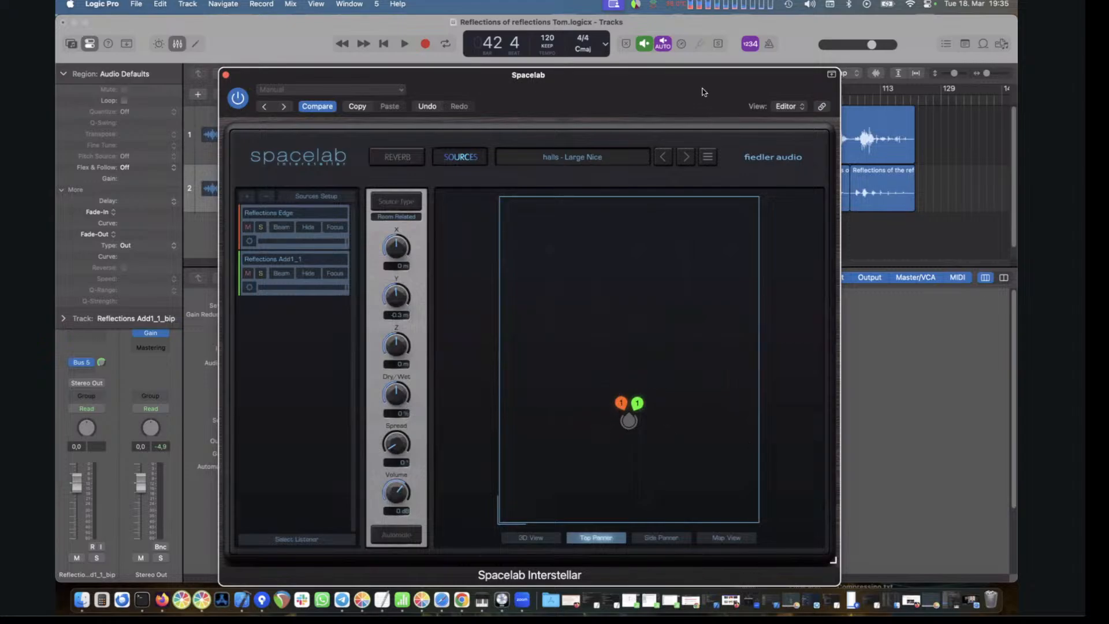
{"action": "left_click_drag", "start_coordinate": [703, 81], "coordinate": [710, 260]}
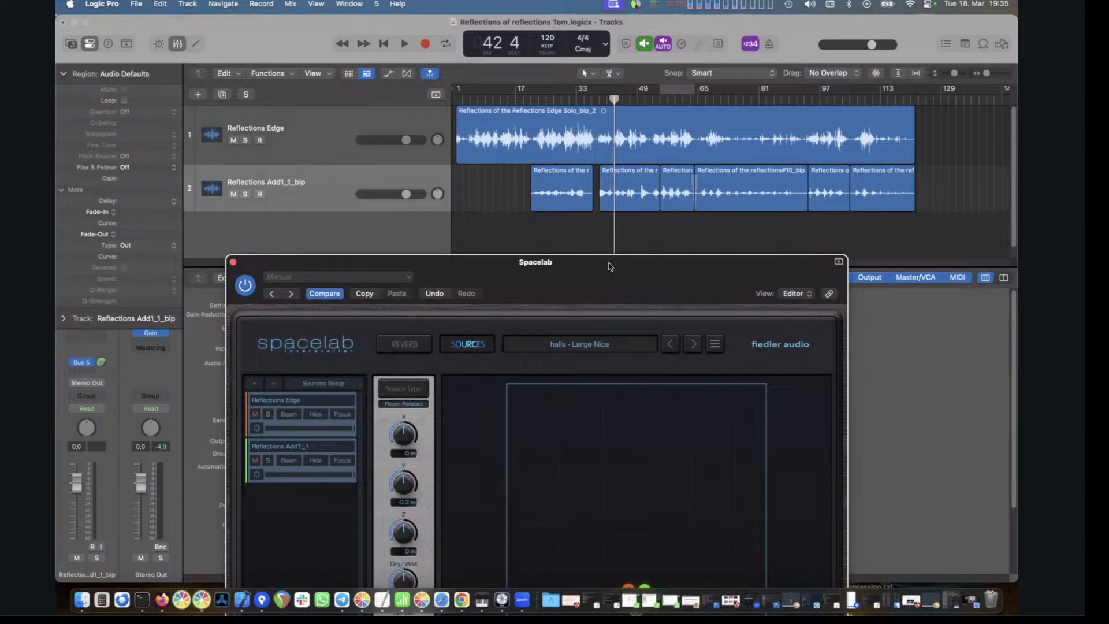
{"action": "left_click_drag", "start_coordinate": [612, 263], "coordinate": [585, 37]}
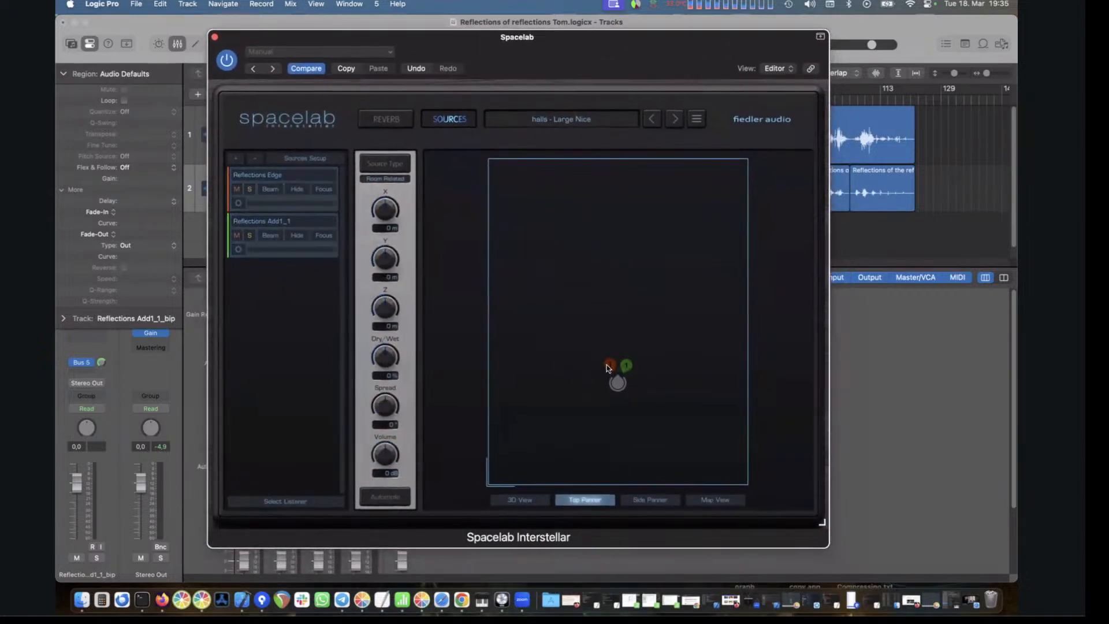
Select only the Reflections Edge source and move it to the front-left corner, about X 0.7 m and Y 6.7 m, during playback
{"action": "left_click", "coordinate": [607, 365]}
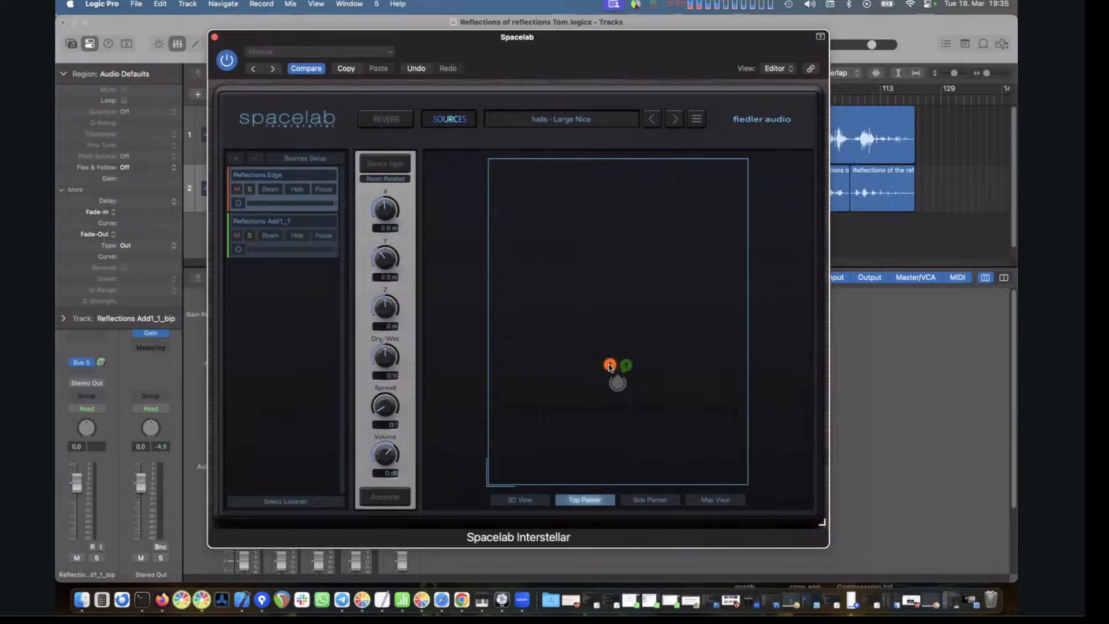
{"action": "mouse_move", "coordinate": [609, 365]}
{"action": "left_mouse_down"}
{"action": "mouse_move", "coordinate": [548, 220]}
{"action": "mouse_move", "coordinate": [537, 151]}
{"action": "left_mouse_up"}
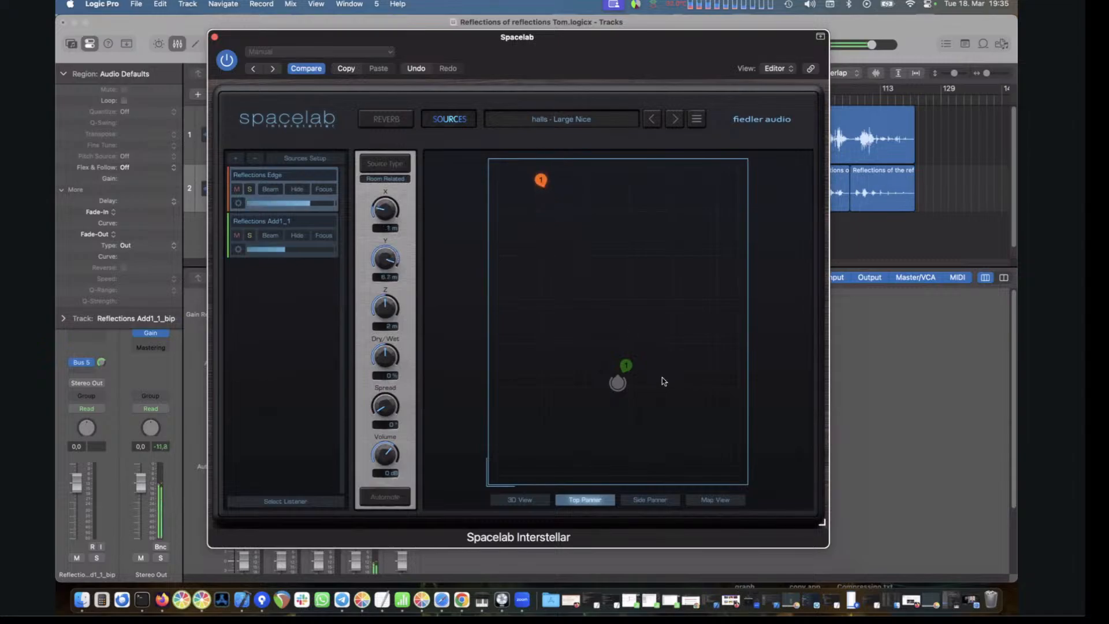
{"action": "left_click_drag", "start_coordinate": [541, 180], "coordinate": [525, 180]}
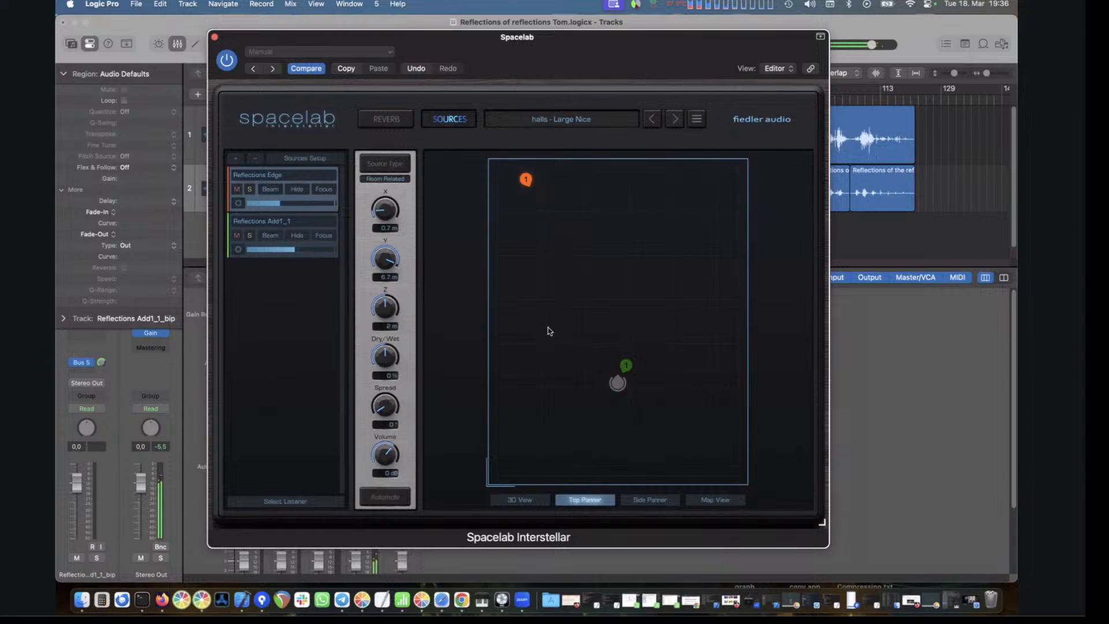
Move Reflections Add1_1 to the front-right of the room, and audition both sources together at the front wall and back near the listener
{"action": "mouse_move", "coordinate": [526, 185]}
{"action": "left_mouse_down"}
{"action": "mouse_move", "coordinate": [615, 379]}
{"action": "mouse_move", "coordinate": [727, 198]}
{"action": "left_mouse_up"}
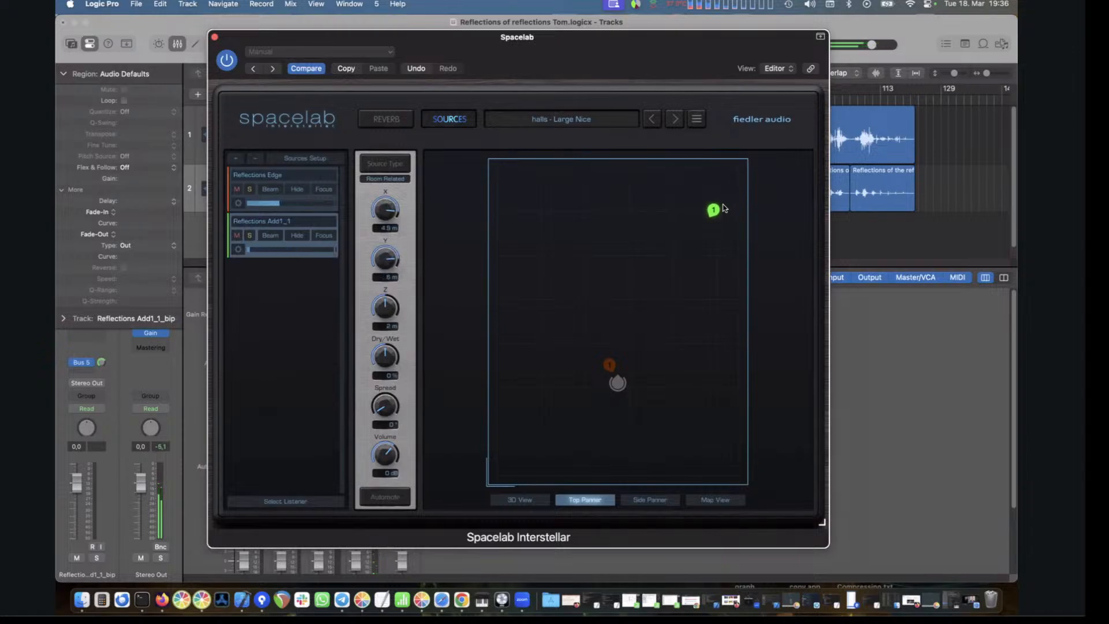
{"action": "mouse_move", "coordinate": [716, 209]}
{"action": "left_mouse_down"}
{"action": "mouse_move", "coordinate": [631, 363]}
{"action": "mouse_move", "coordinate": [600, 343]}
{"action": "mouse_move", "coordinate": [633, 367]}
{"action": "mouse_move", "coordinate": [629, 168]}
{"action": "left_mouse_up"}
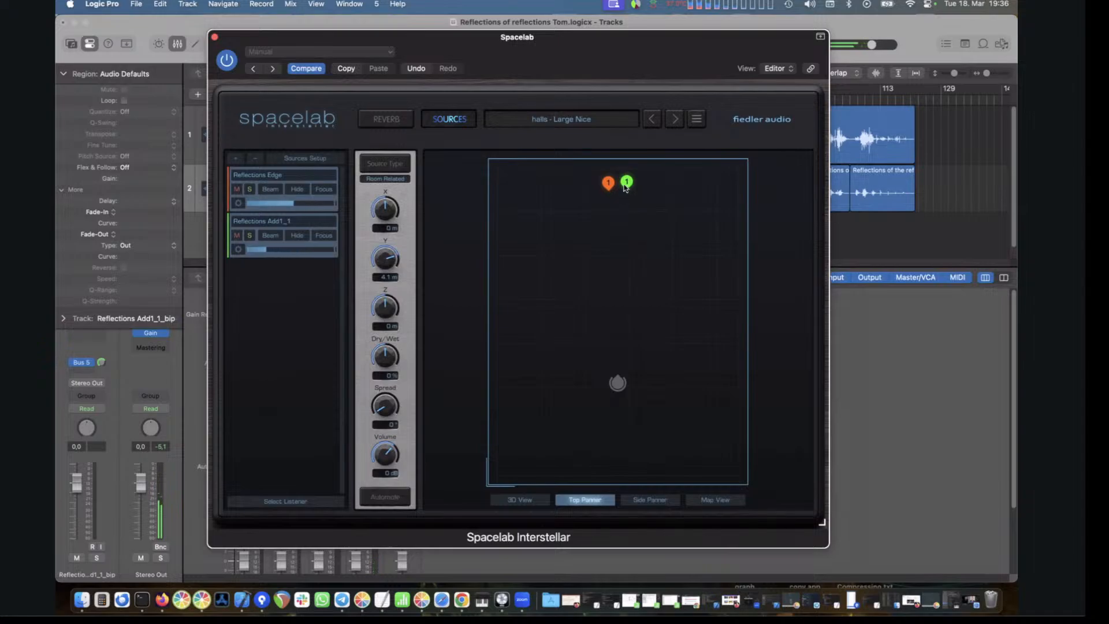
{"action": "left_click_drag", "start_coordinate": [622, 195], "coordinate": [626, 377]}
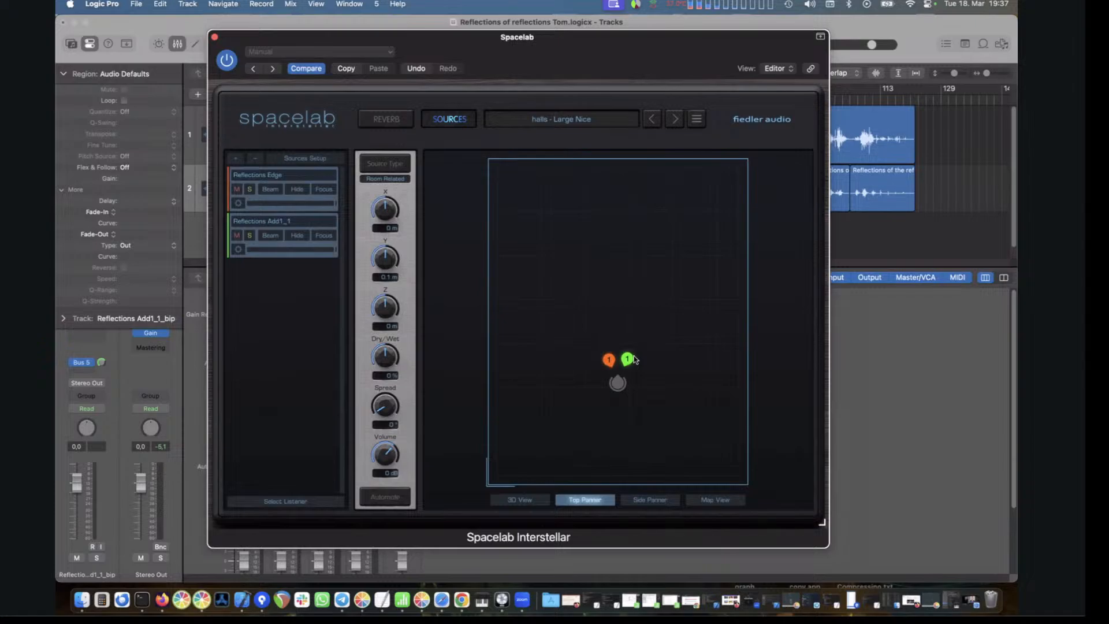
Load the factory preset rooms - Comfi Living, restart playback with both sources near the listener, and check the playhead in the arrangement
{"action": "left_click", "coordinate": [581, 121]}
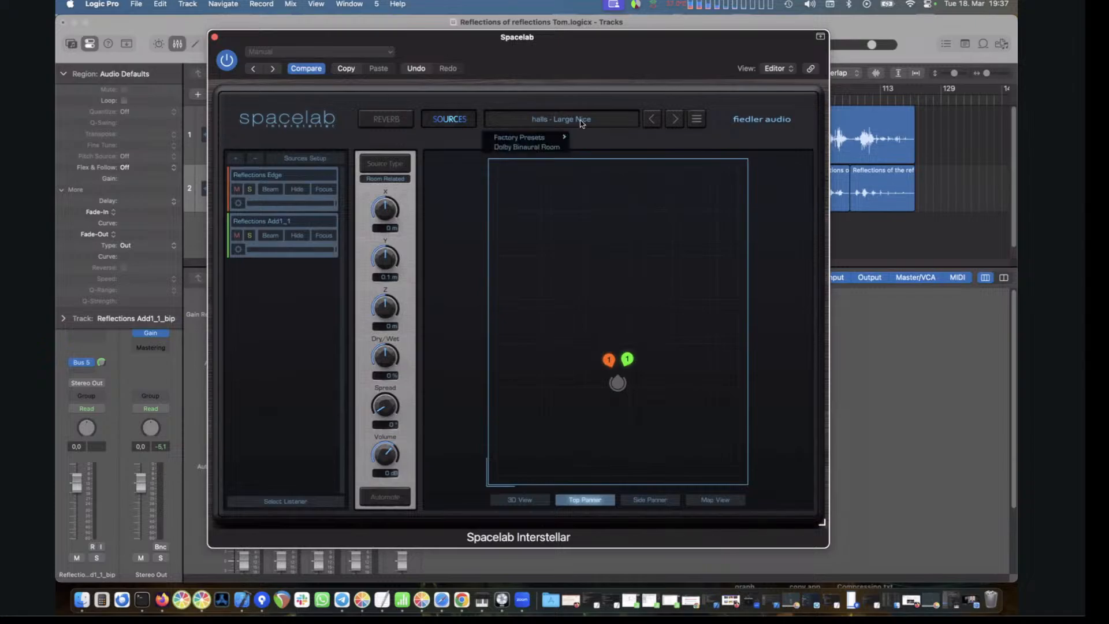
{"action": "mouse_move", "coordinate": [564, 137]}
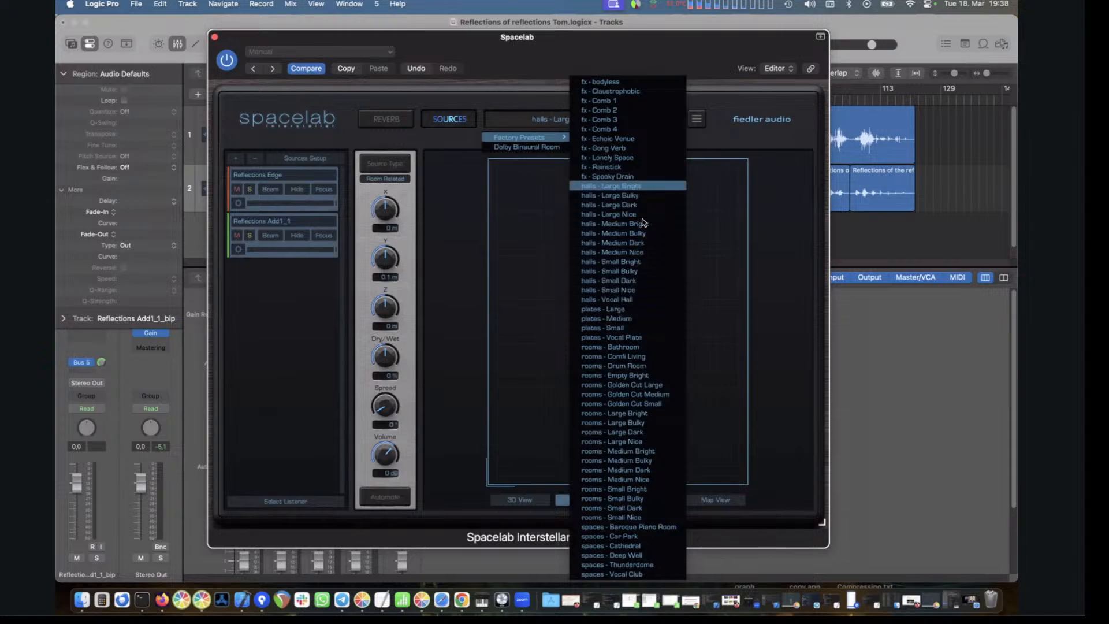
{"action": "left_click", "coordinate": [641, 357]}
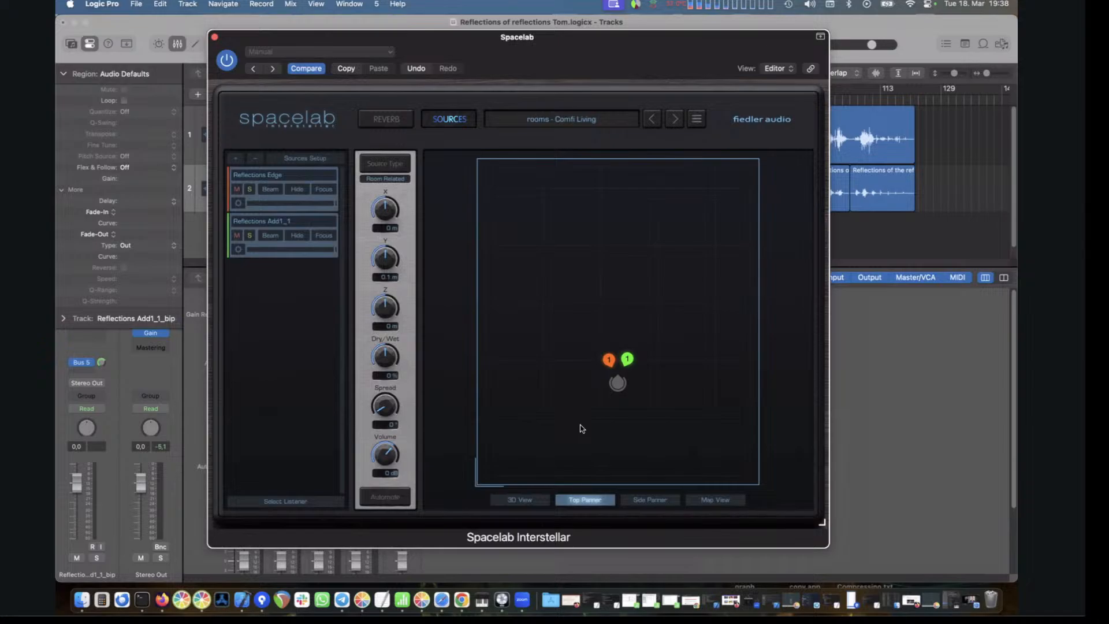
{"action": "key", "text": "space"}
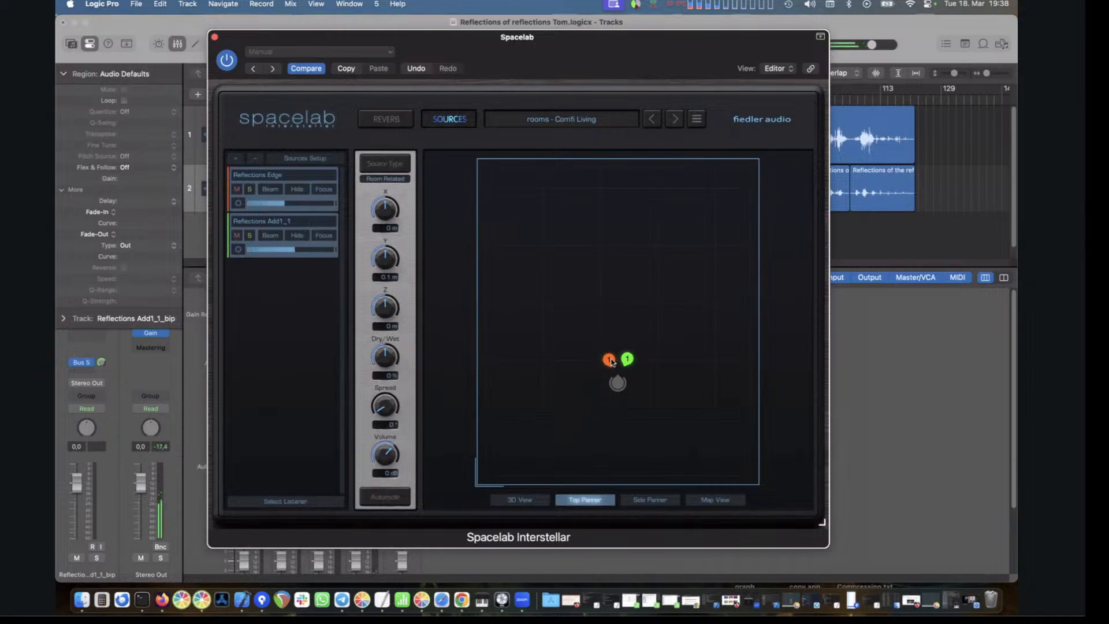
{"action": "left_click_drag", "start_coordinate": [611, 361], "coordinate": [611, 366]}
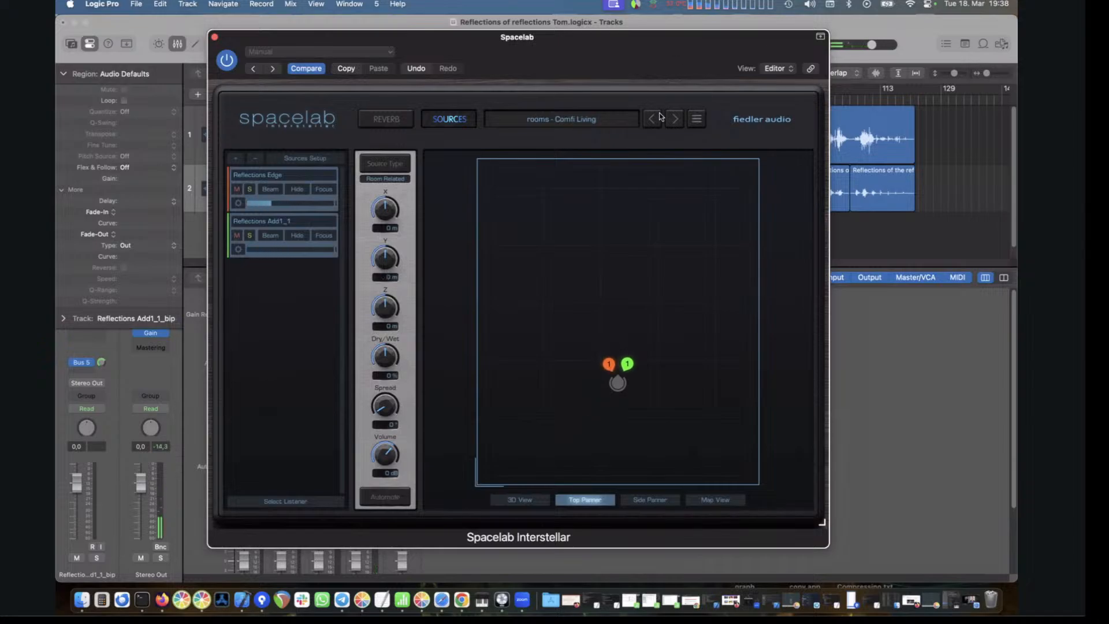
{"action": "left_click_drag", "start_coordinate": [665, 34], "coordinate": [661, 168]}
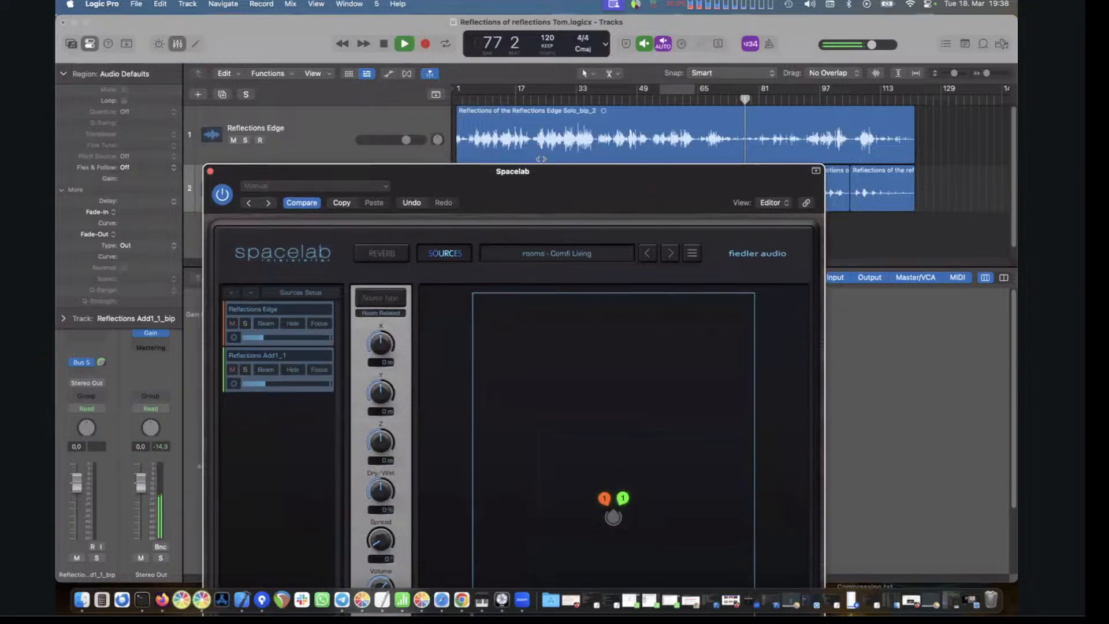
{"action": "left_click_drag", "start_coordinate": [543, 171], "coordinate": [546, 31]}
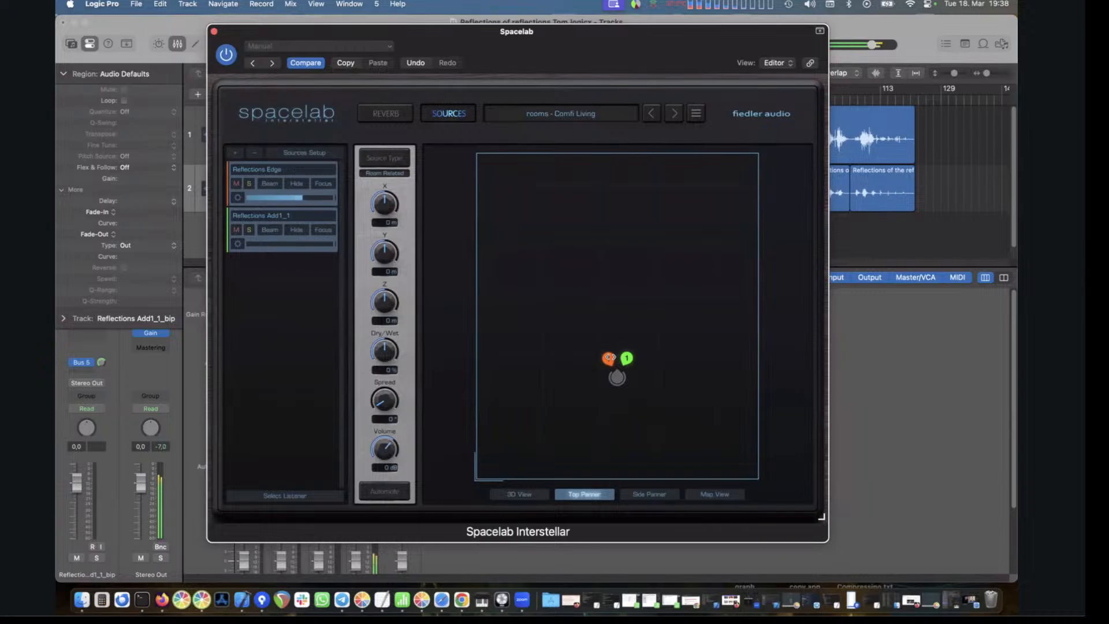
Move both sources together to the front-left corner of the Comfi Living room and bring them back near the listener
{"action": "left_click_drag", "start_coordinate": [609, 357], "coordinate": [492, 156]}
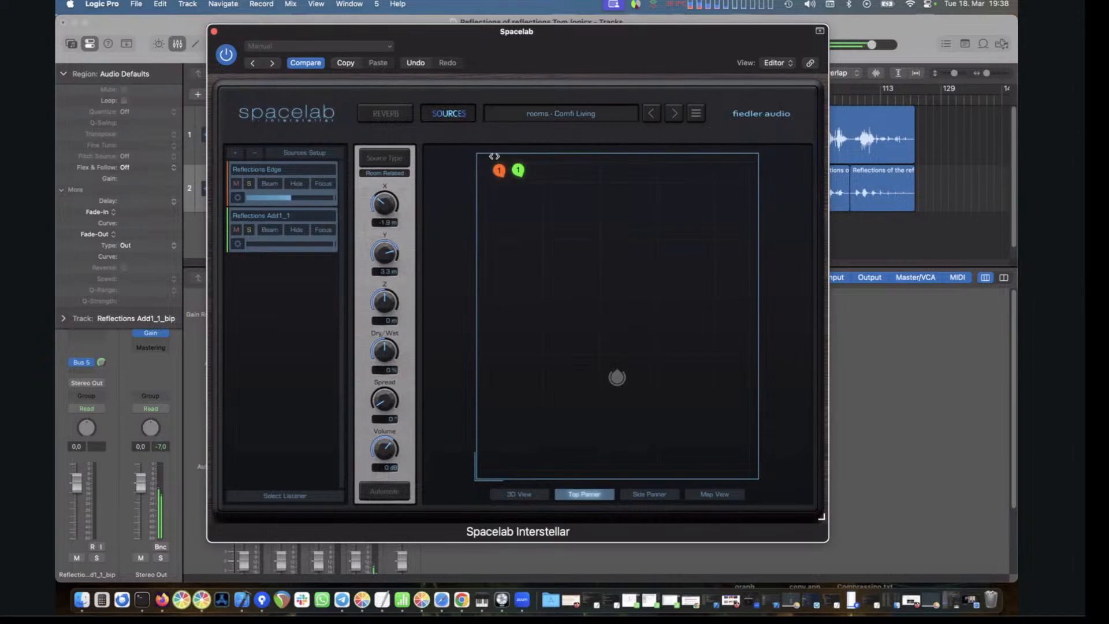
{"action": "left_click_drag", "start_coordinate": [494, 155], "coordinate": [609, 363]}
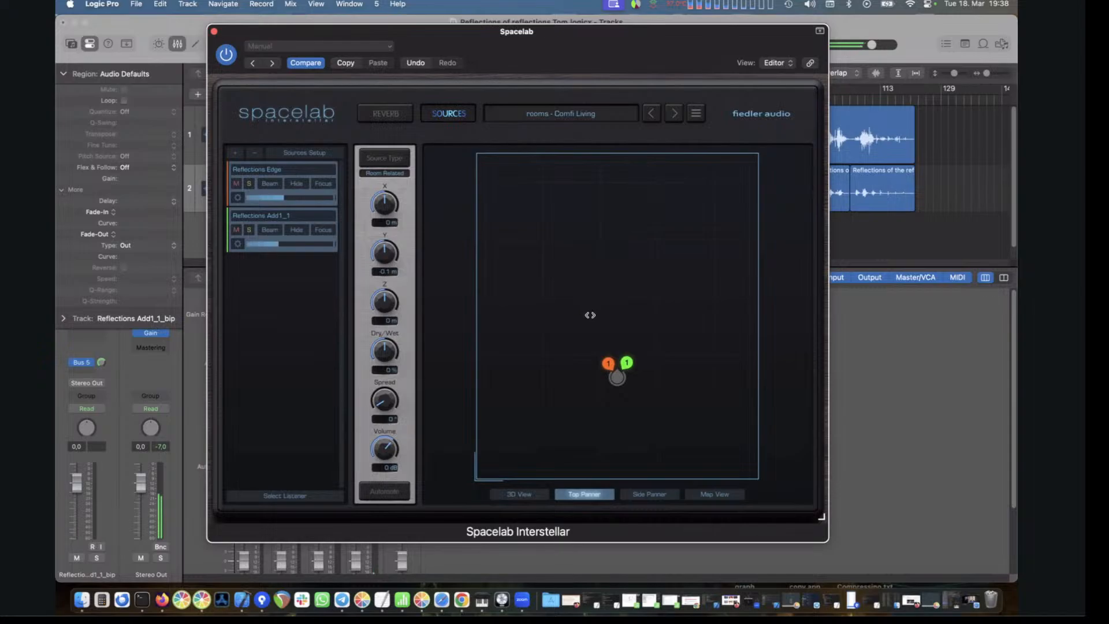
{"action": "mouse_move", "coordinate": [607, 363]}
{"action": "left_mouse_down"}
{"action": "mouse_move", "coordinate": [547, 391]}
{"action": "mouse_move", "coordinate": [481, 465]}
{"action": "mouse_move", "coordinate": [494, 287]}
{"action": "mouse_move", "coordinate": [480, 155]}
{"action": "mouse_move", "coordinate": [561, 177]}
{"action": "mouse_move", "coordinate": [732, 175]}
{"action": "mouse_move", "coordinate": [608, 356]}
{"action": "left_mouse_up"}
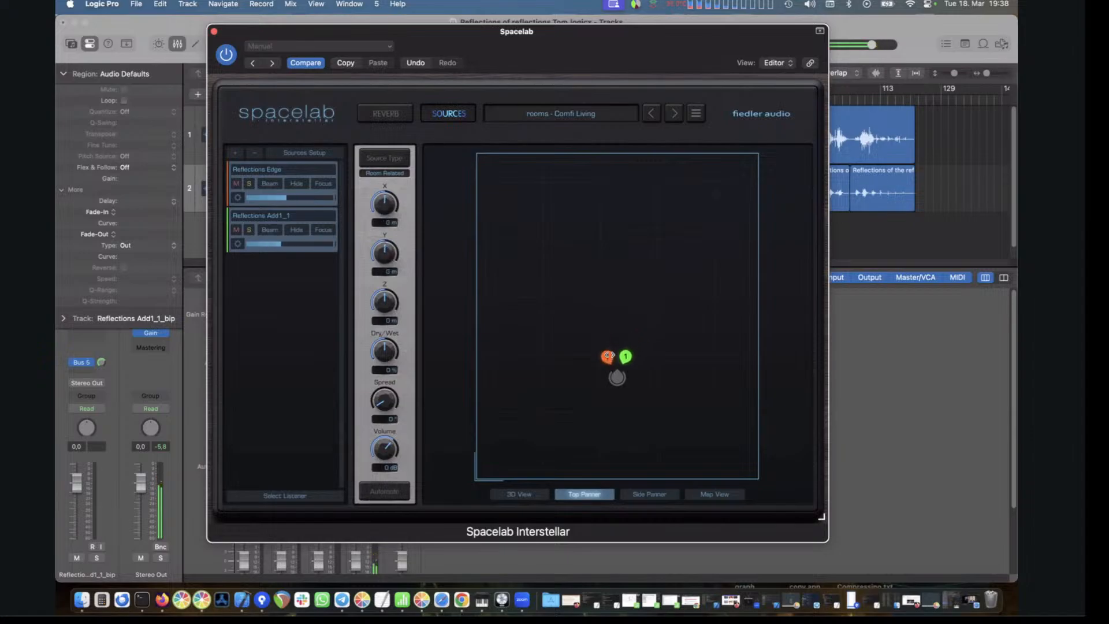
Load the factory preset fx - Lonely Space and move both sources from near the listener to the front wall, left of centre
{"action": "left_click", "coordinate": [579, 113]}
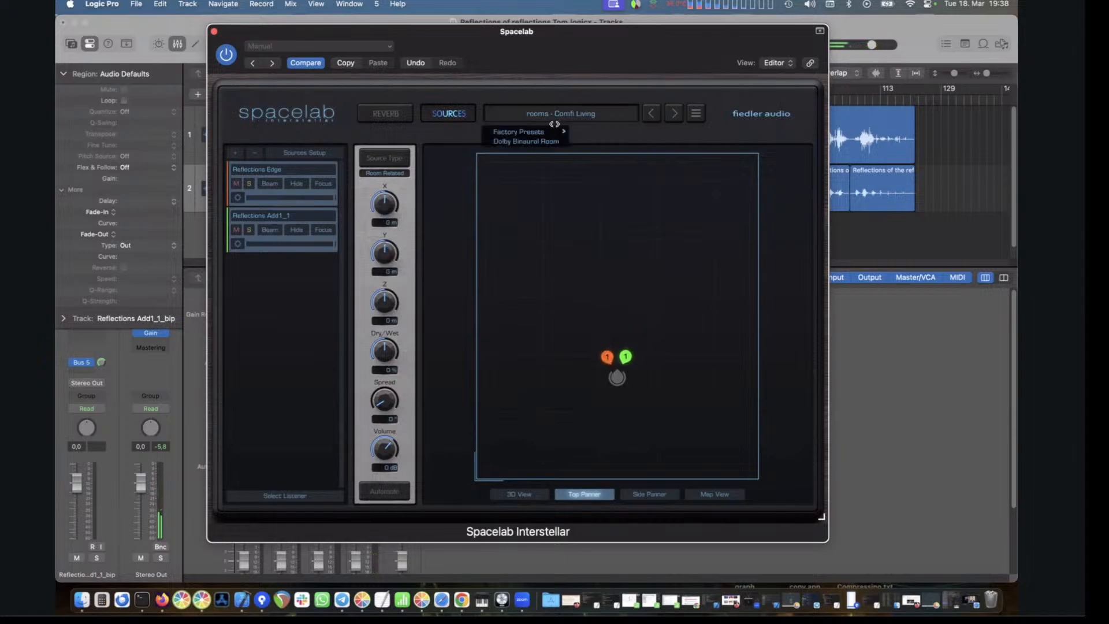
{"action": "mouse_move", "coordinate": [554, 129]}
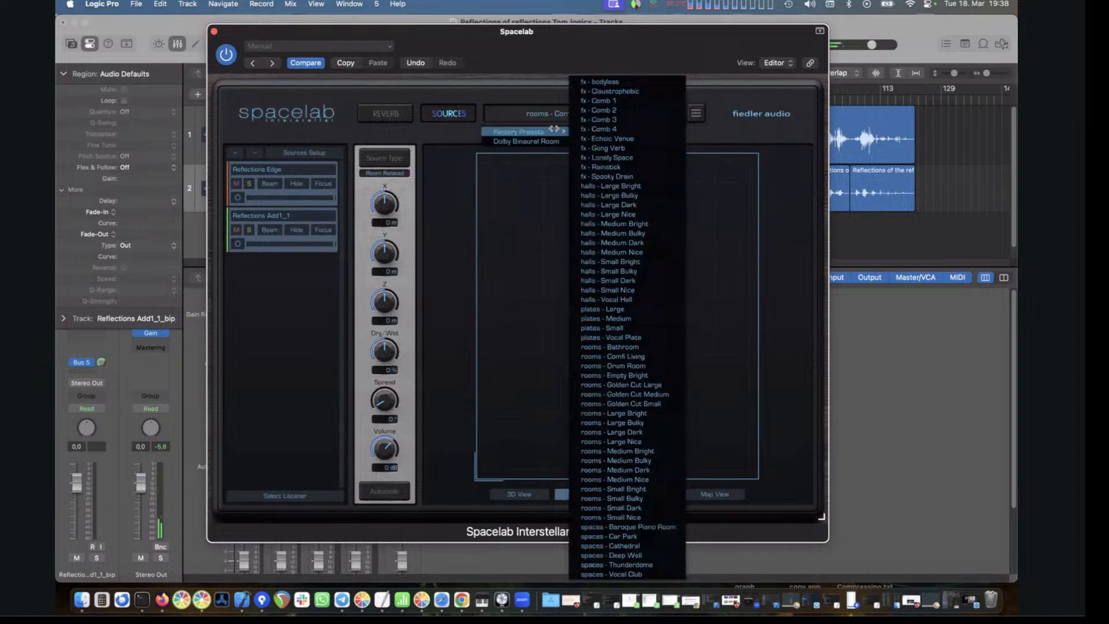
{"action": "left_click", "coordinate": [629, 158]}
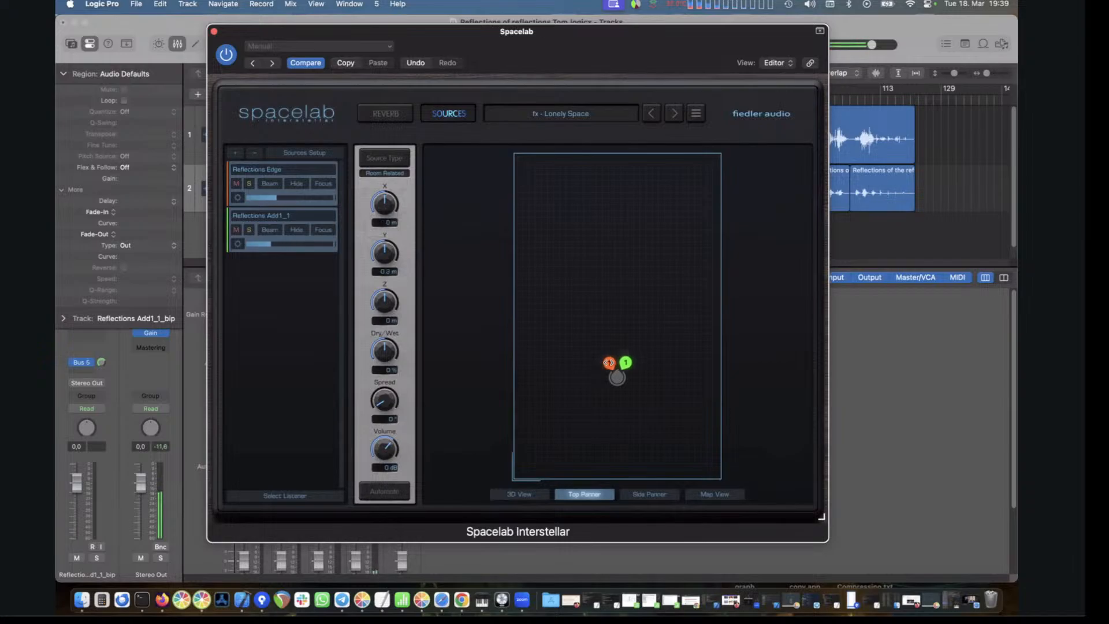
{"action": "mouse_move", "coordinate": [609, 362]}
{"action": "left_mouse_down"}
{"action": "mouse_move", "coordinate": [607, 197]}
{"action": "mouse_move", "coordinate": [575, 163]}
{"action": "mouse_move", "coordinate": [546, 161]}
{"action": "left_mouse_up"}
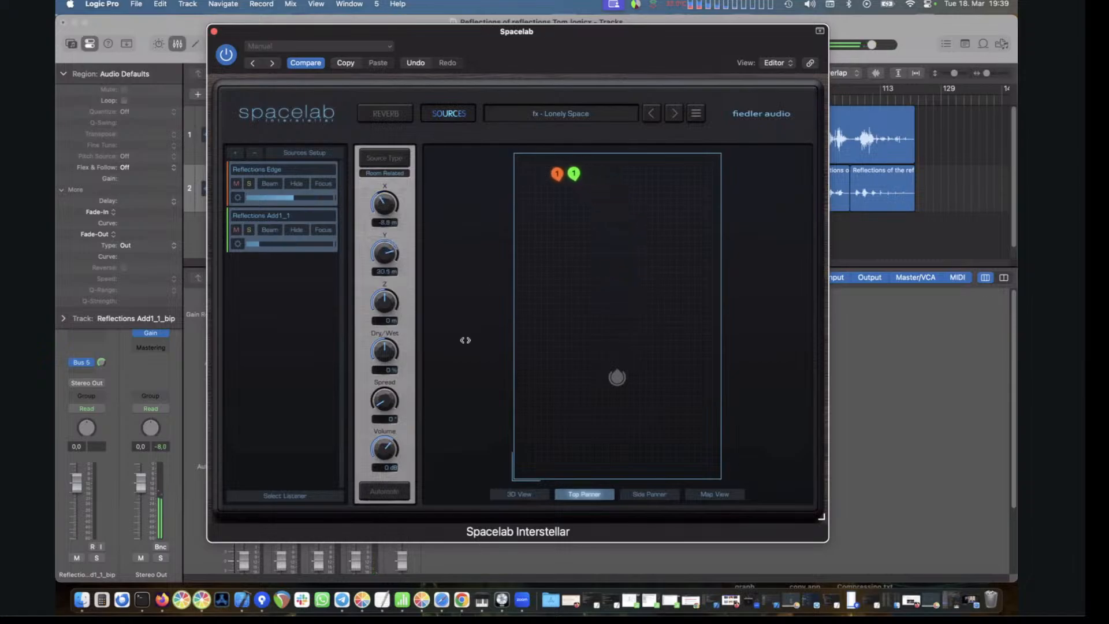
Lower the Pre Delay of the fx - Lonely Space reverb and return to the source positions
{"action": "left_click", "coordinate": [396, 113]}
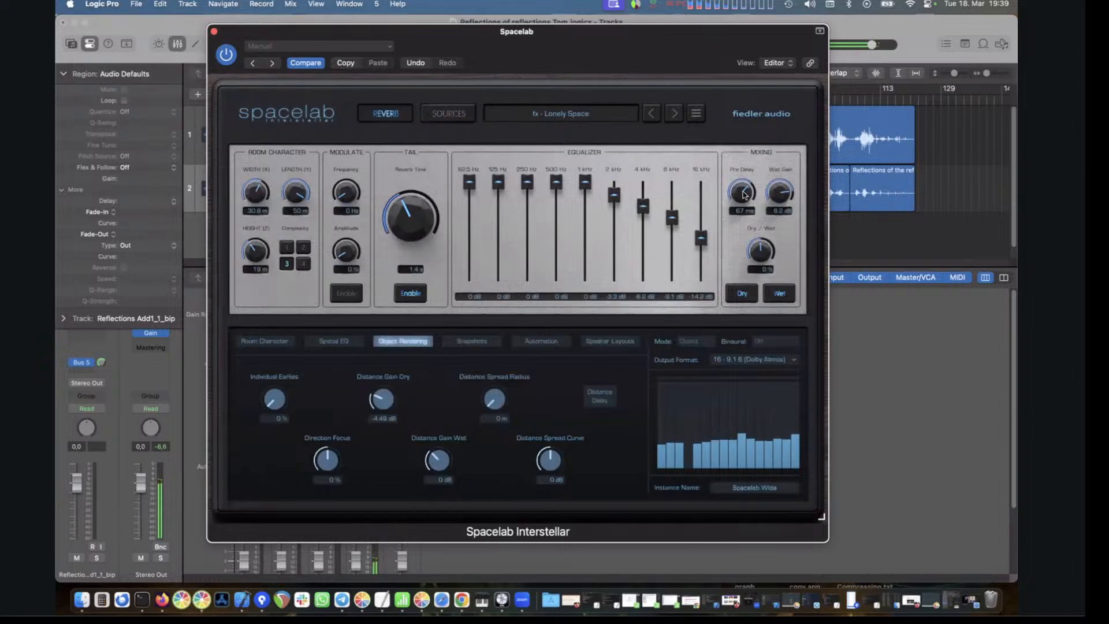
{"action": "left_click_drag", "start_coordinate": [743, 195], "coordinate": [745, 317]}
{"action": "left_click", "coordinate": [462, 113]}
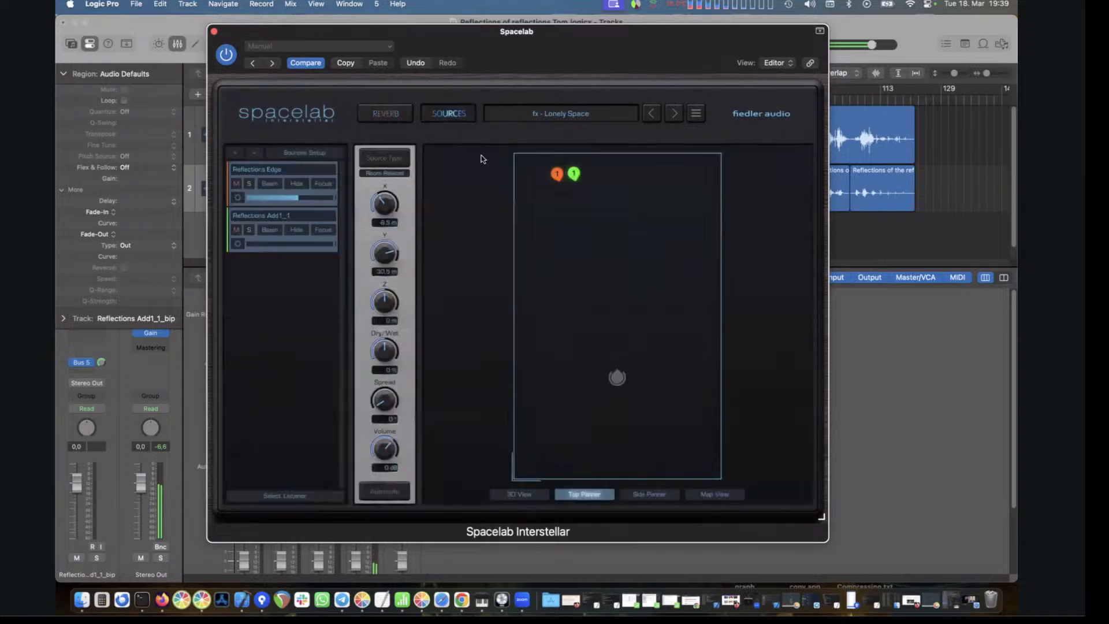
Move both sources together from the front wall of the Lonely Space room back to just in front of the listener
{"action": "left_click_drag", "start_coordinate": [565, 201], "coordinate": [617, 379]}
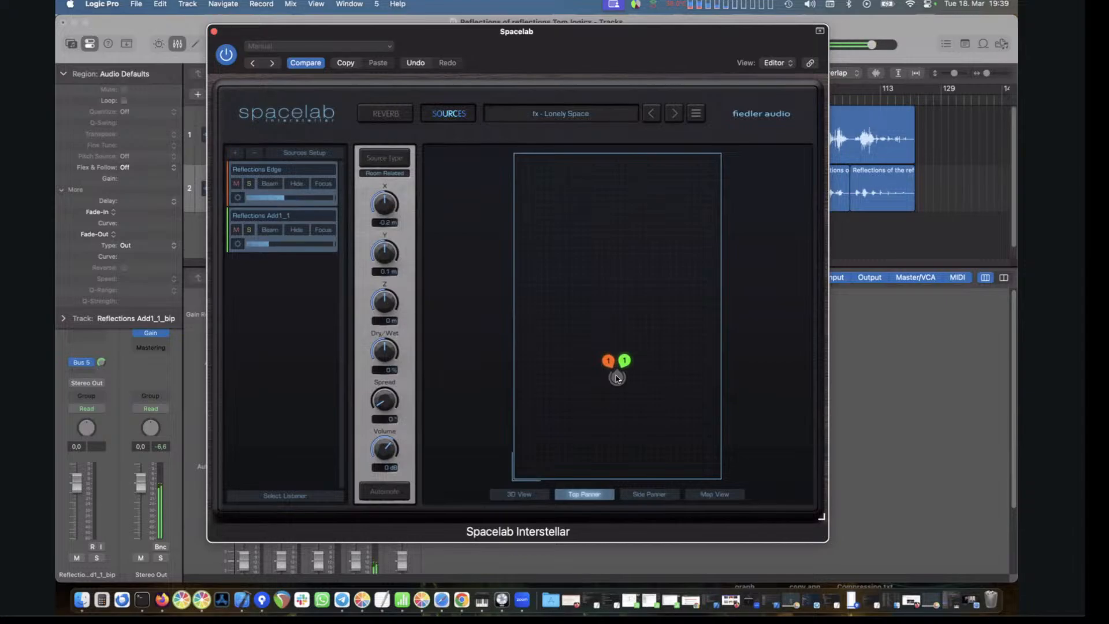
{"action": "mouse_move", "coordinate": [616, 377]}
{"action": "left_mouse_down"}
{"action": "mouse_move", "coordinate": [700, 177]}
{"action": "mouse_move", "coordinate": [540, 172]}
{"action": "mouse_move", "coordinate": [618, 386]}
{"action": "left_mouse_up"}
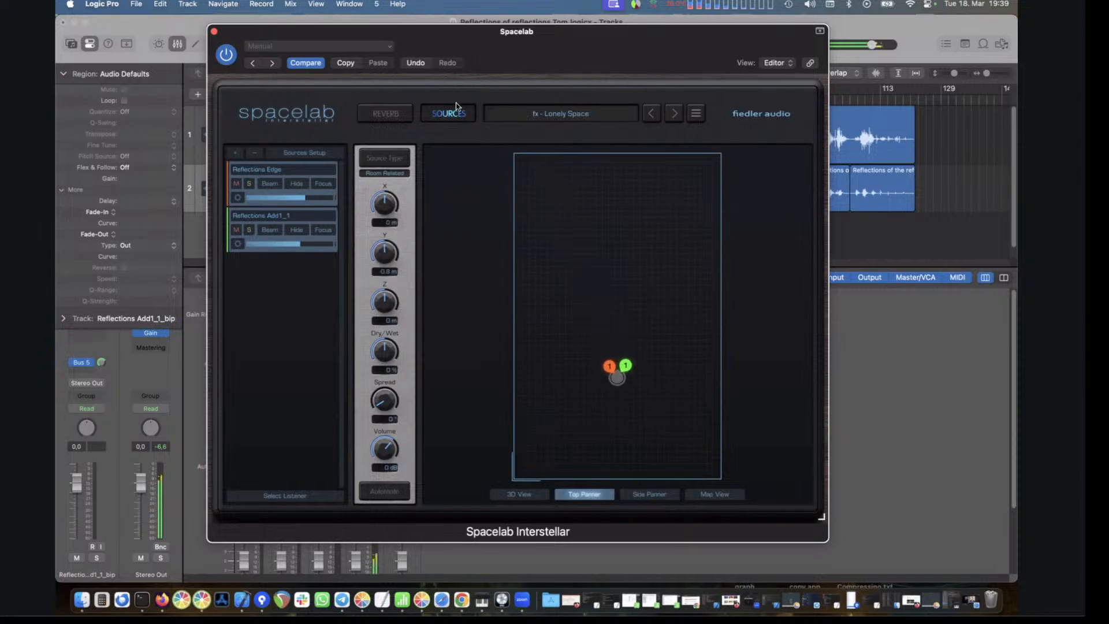
Load the factory preset halls - Large Nice and shift both sources slightly forward from the listener
{"action": "left_click", "coordinate": [398, 113]}
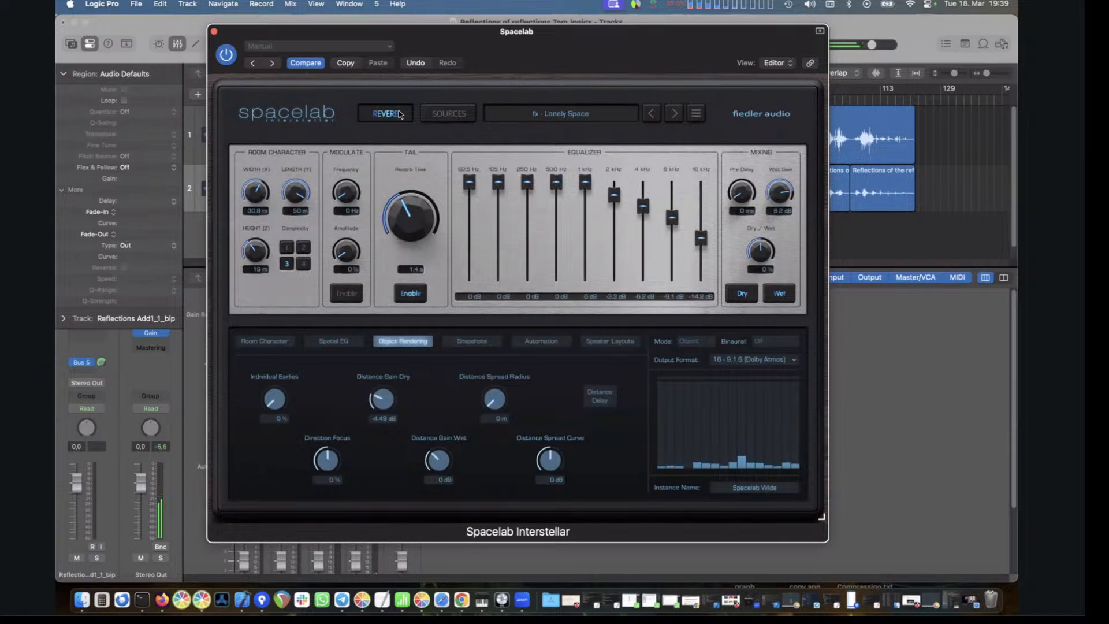
{"action": "left_click", "coordinate": [570, 118]}
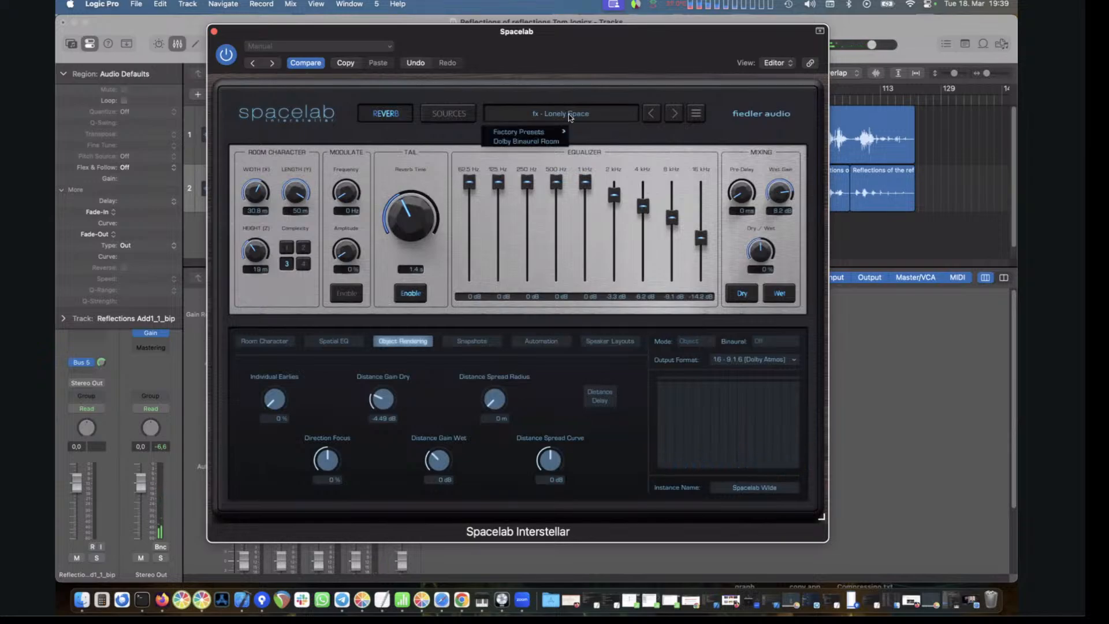
{"action": "mouse_move", "coordinate": [556, 132]}
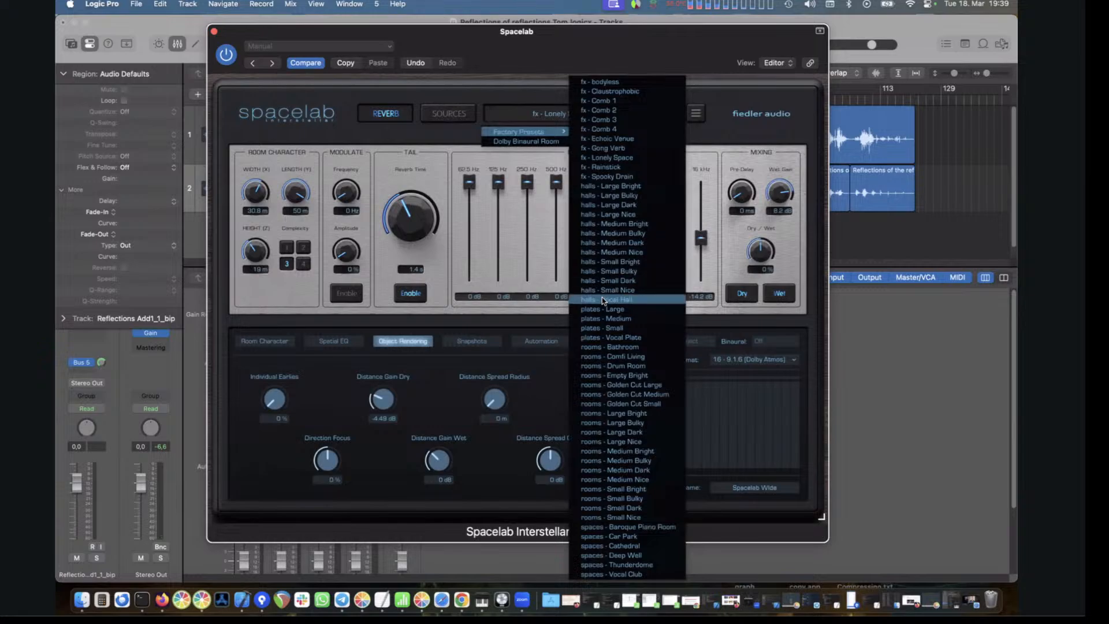
{"action": "left_click", "coordinate": [644, 218]}
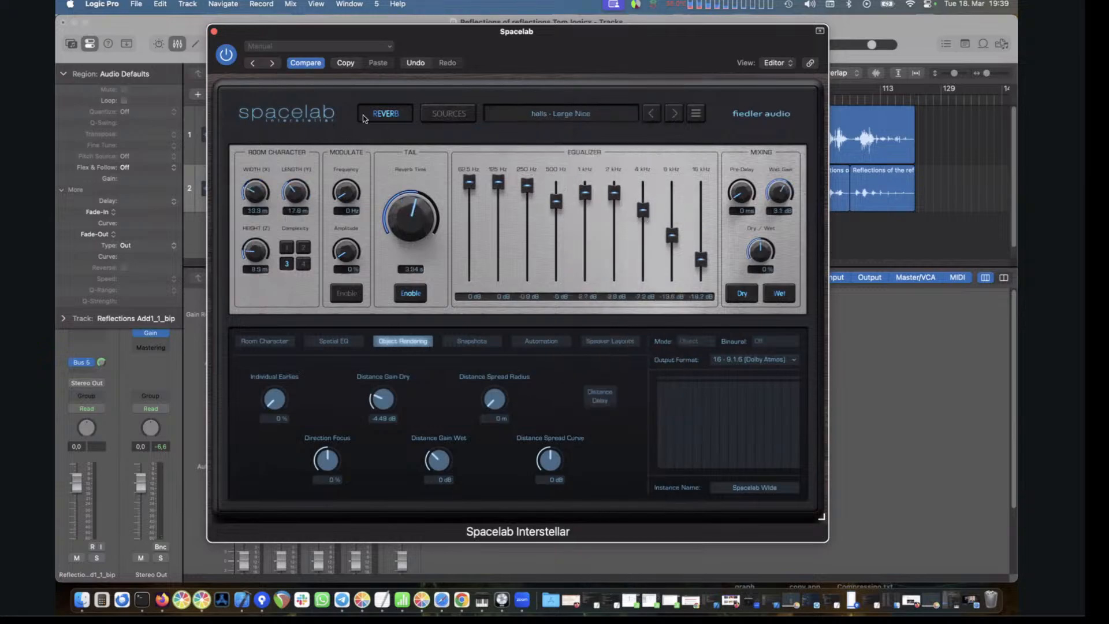
{"action": "left_click", "coordinate": [467, 114]}
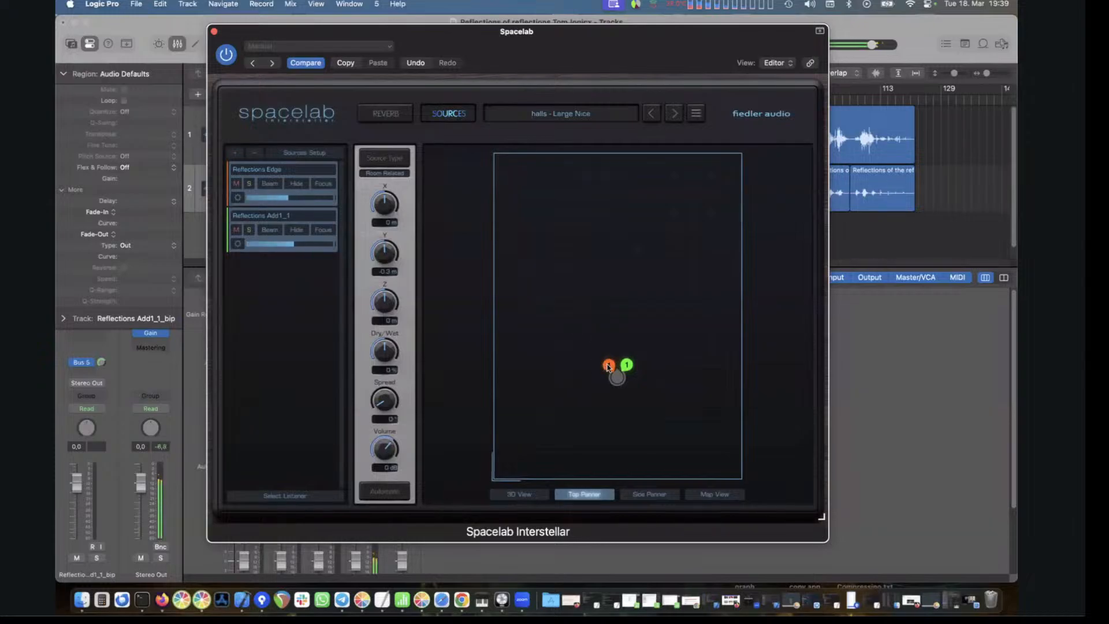
{"action": "mouse_move", "coordinate": [606, 368]}
{"action": "left_mouse_down"}
{"action": "mouse_move", "coordinate": [606, 269]}
{"action": "mouse_move", "coordinate": [590, 197]}
{"action": "mouse_move", "coordinate": [567, 171]}
{"action": "mouse_move", "coordinate": [521, 165]}
{"action": "mouse_move", "coordinate": [602, 196]}
{"action": "mouse_move", "coordinate": [699, 199]}
{"action": "mouse_move", "coordinate": [614, 312]}
{"action": "mouse_move", "coordinate": [511, 319]}
{"action": "mouse_move", "coordinate": [608, 335]}
{"action": "mouse_move", "coordinate": [608, 363]}
{"action": "left_mouse_up"}
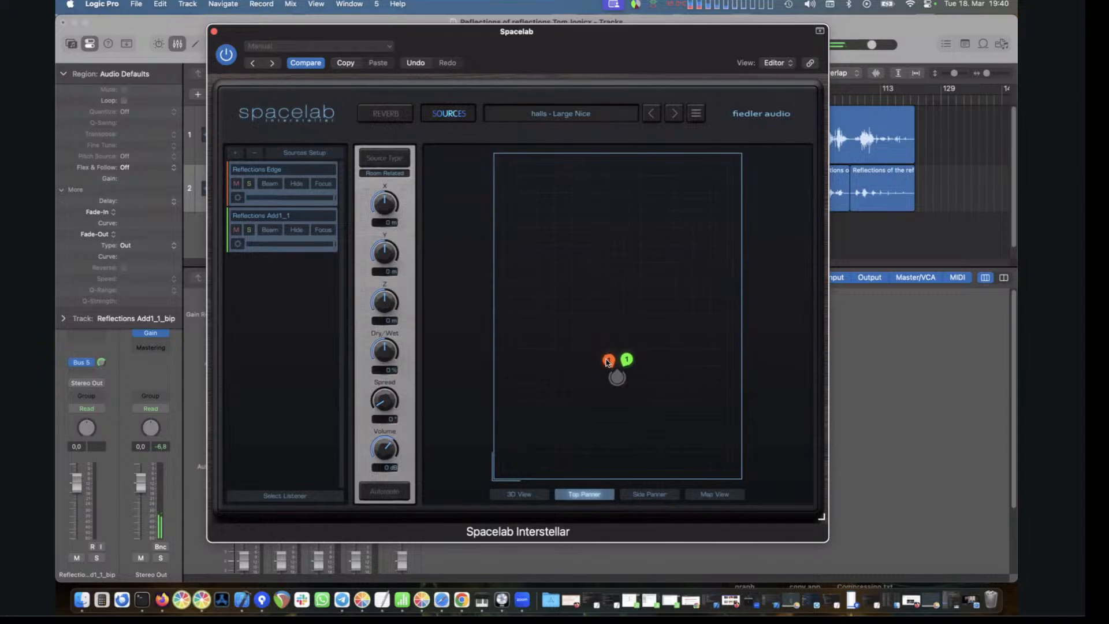